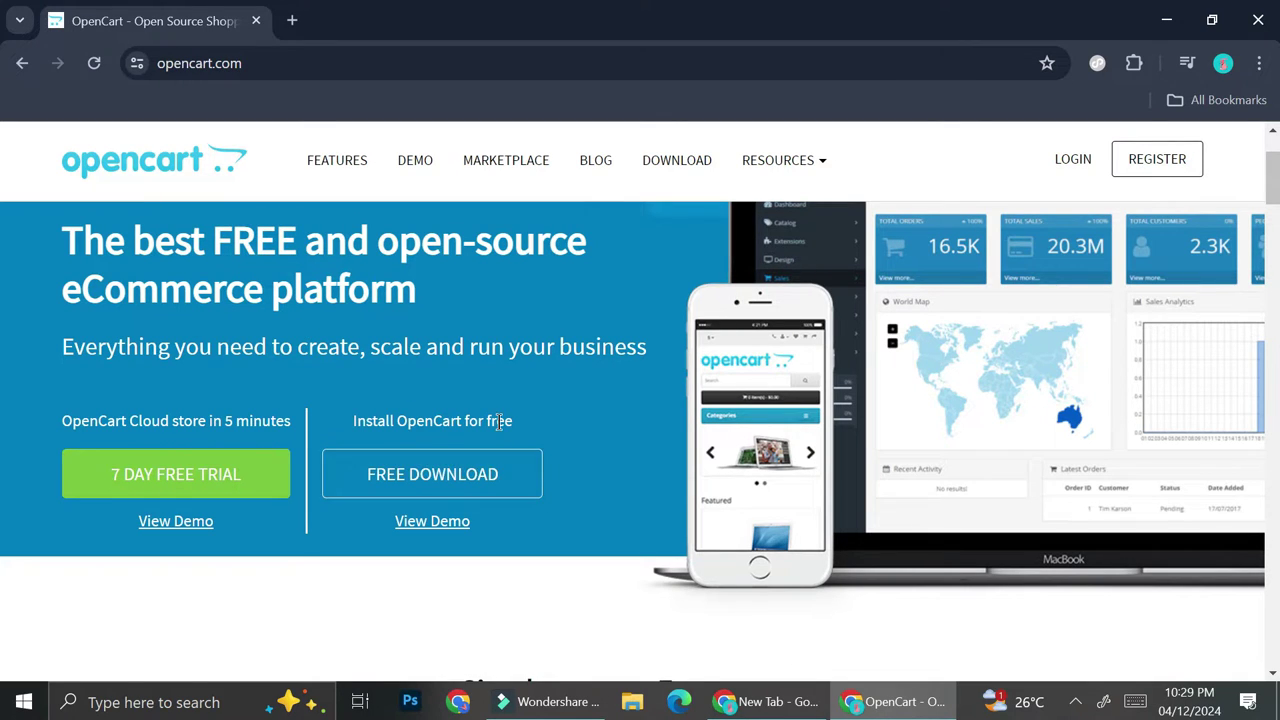
# - Open the registration page for a new OpenCart account
pyautogui.scroll(2, 499, 421)
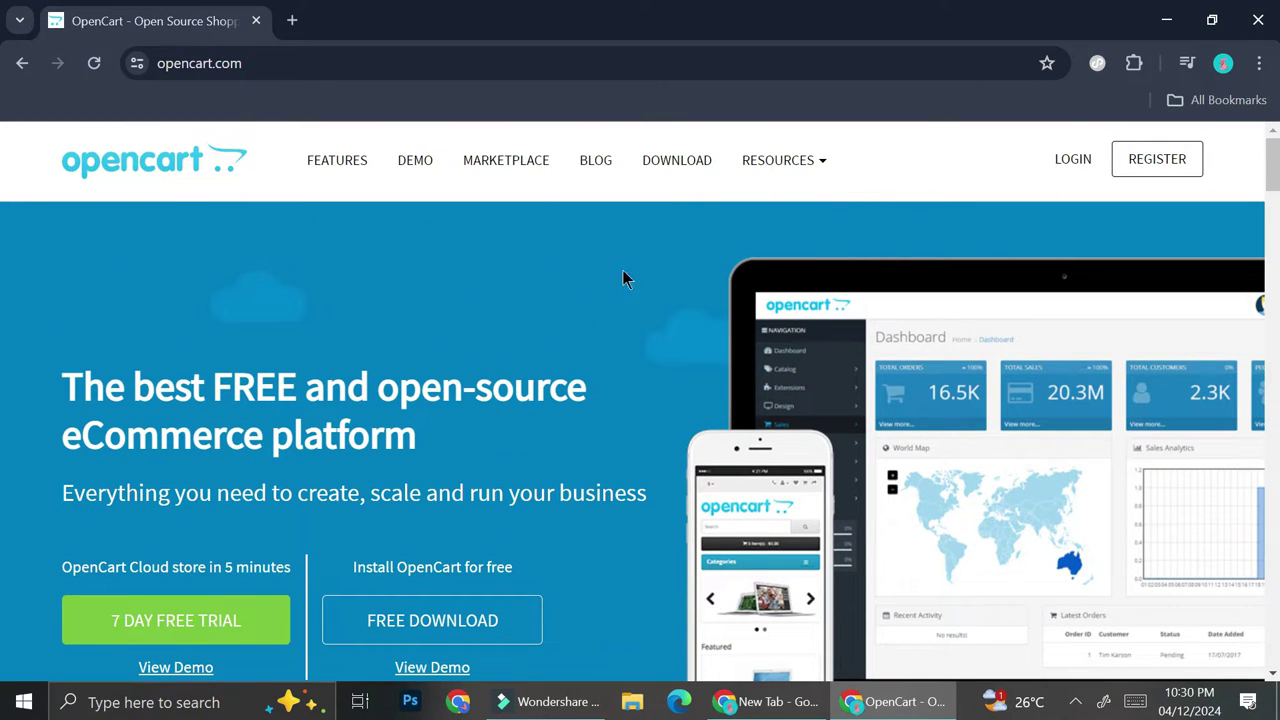
pyautogui.click(1175, 183)
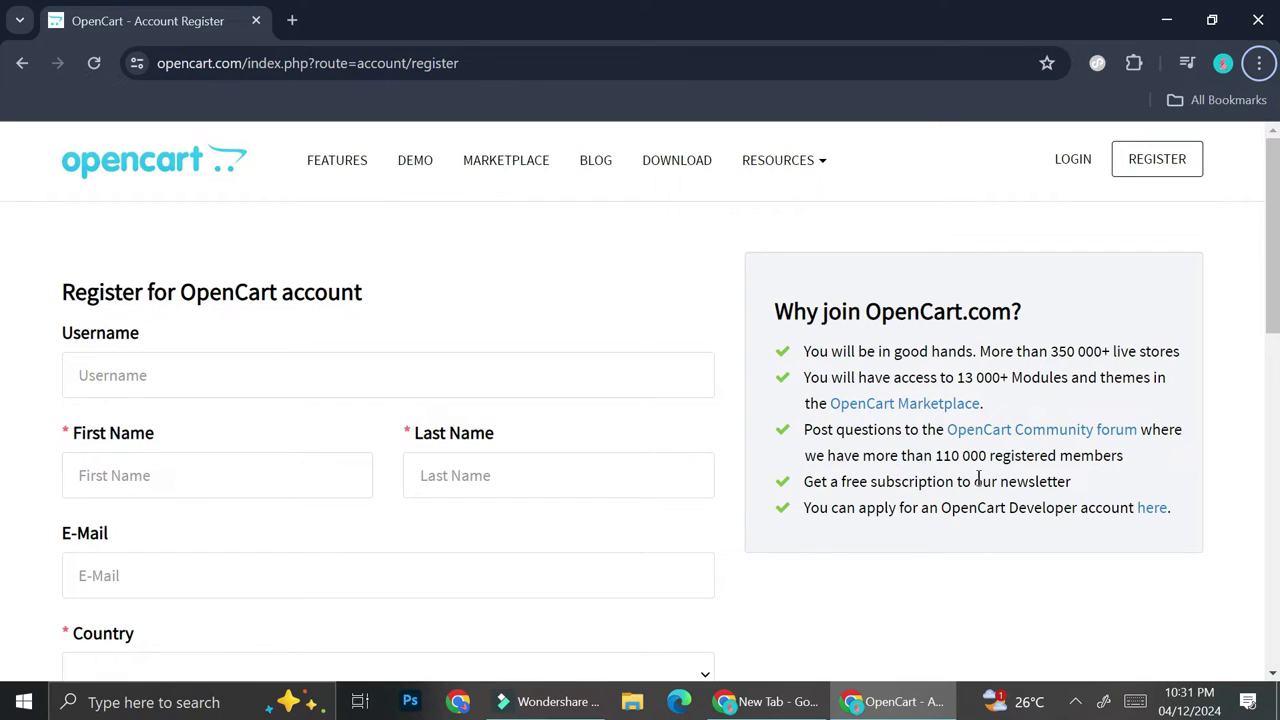
# - Examine the registration form from the username field down to the picture captcha and the submission option
pyautogui.scroll(-1, 474, 373)
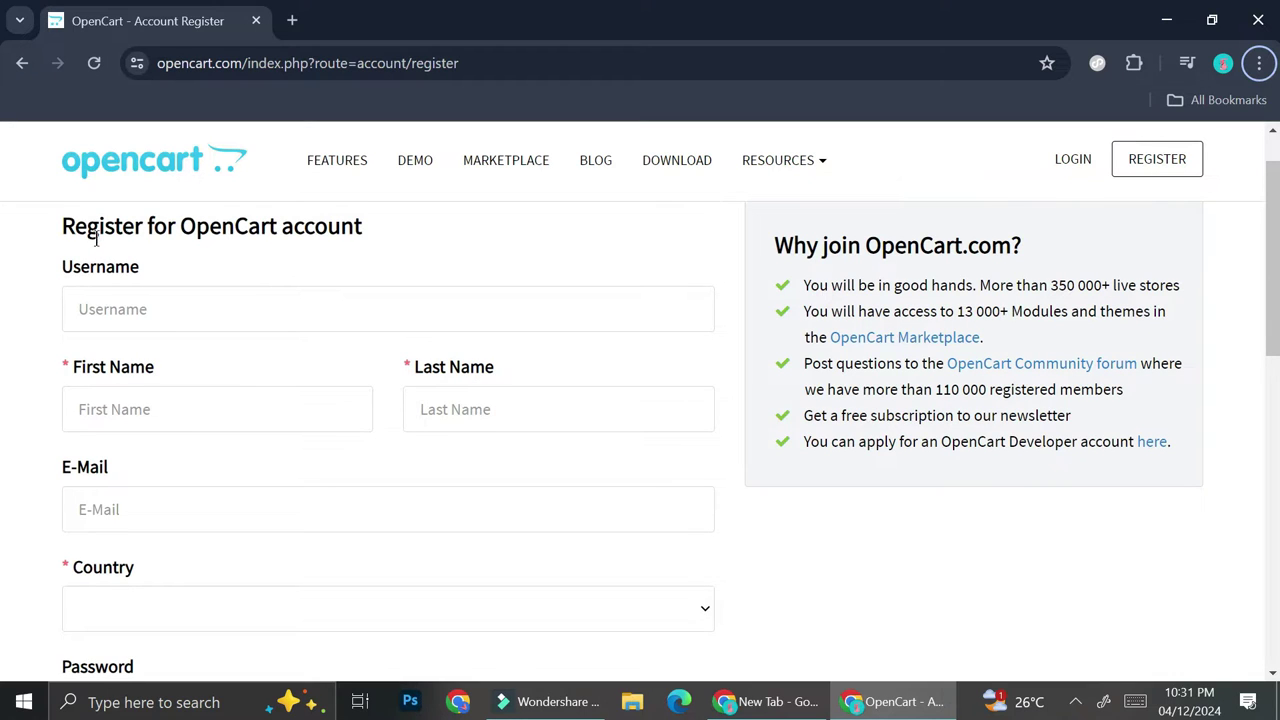
pyautogui.scroll(-2, 149, 320)
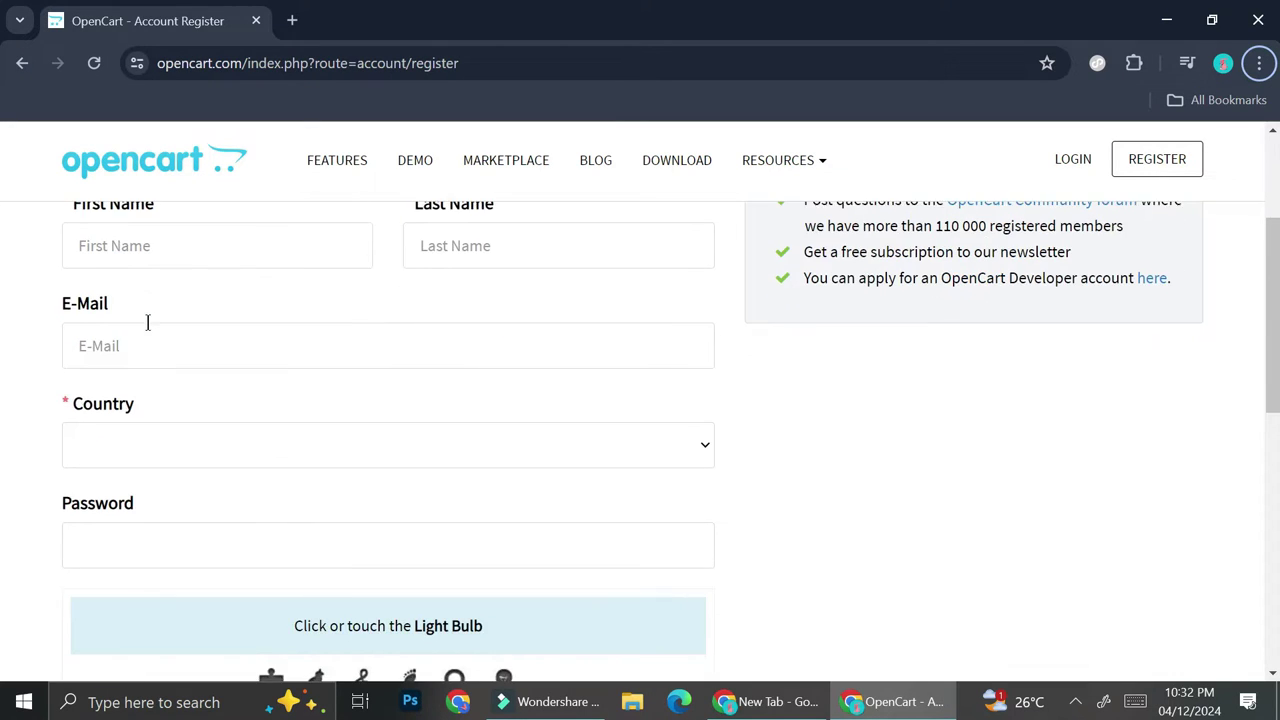
pyautogui.scroll(2, 147, 322)
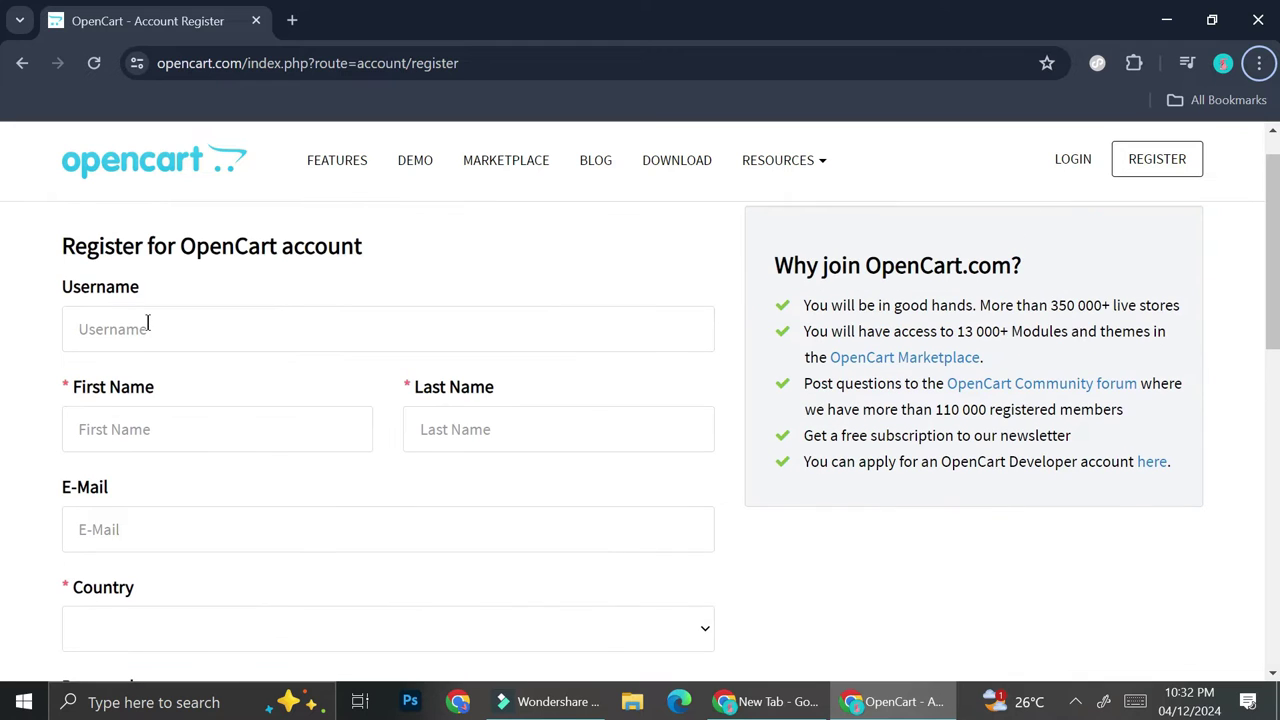
pyautogui.scroll(-2, 146, 314)
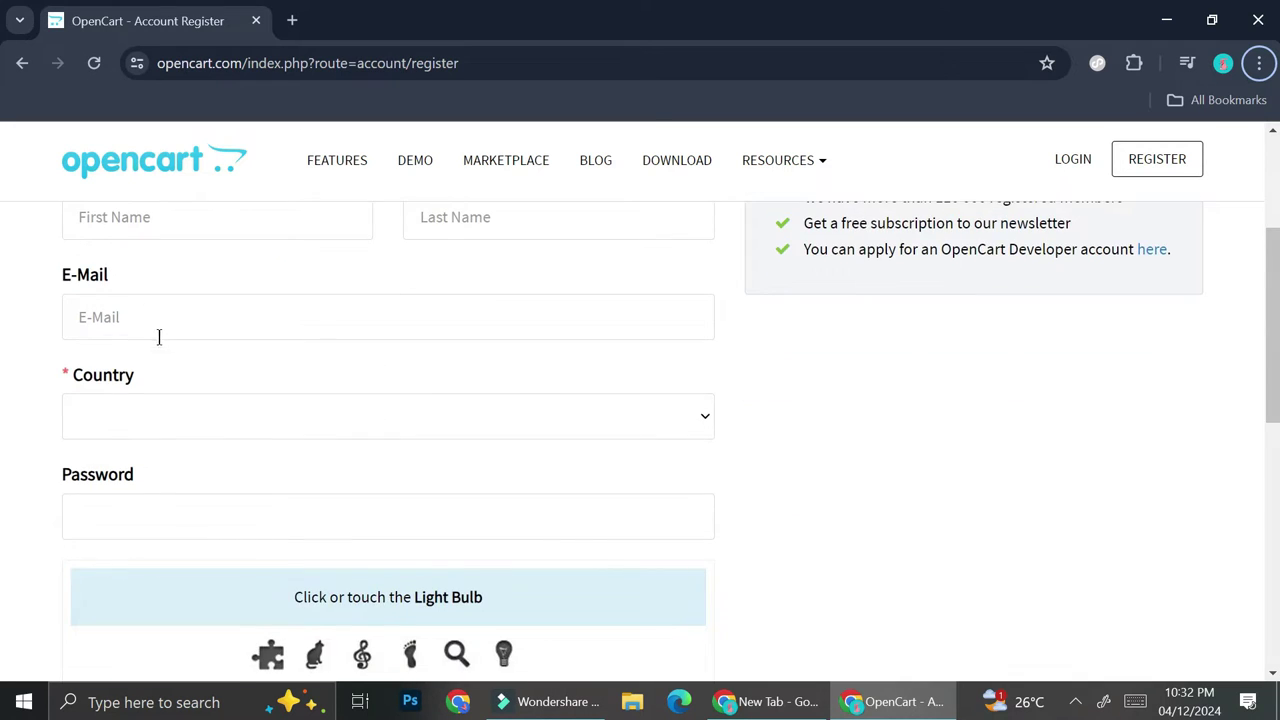
pyautogui.scroll(-1, 157, 337)
pyautogui.scroll(1, 160, 337)
pyautogui.scroll(-2, 385, 360)
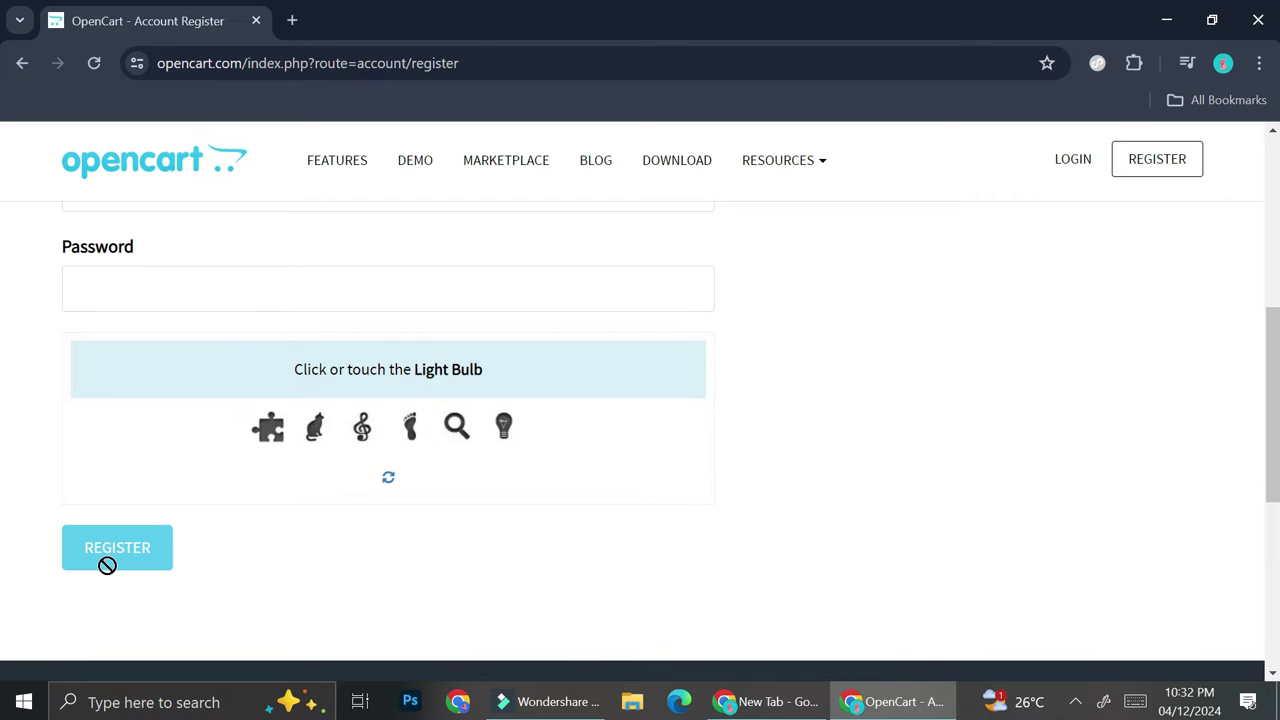
pyautogui.scroll(5, 306, 449)
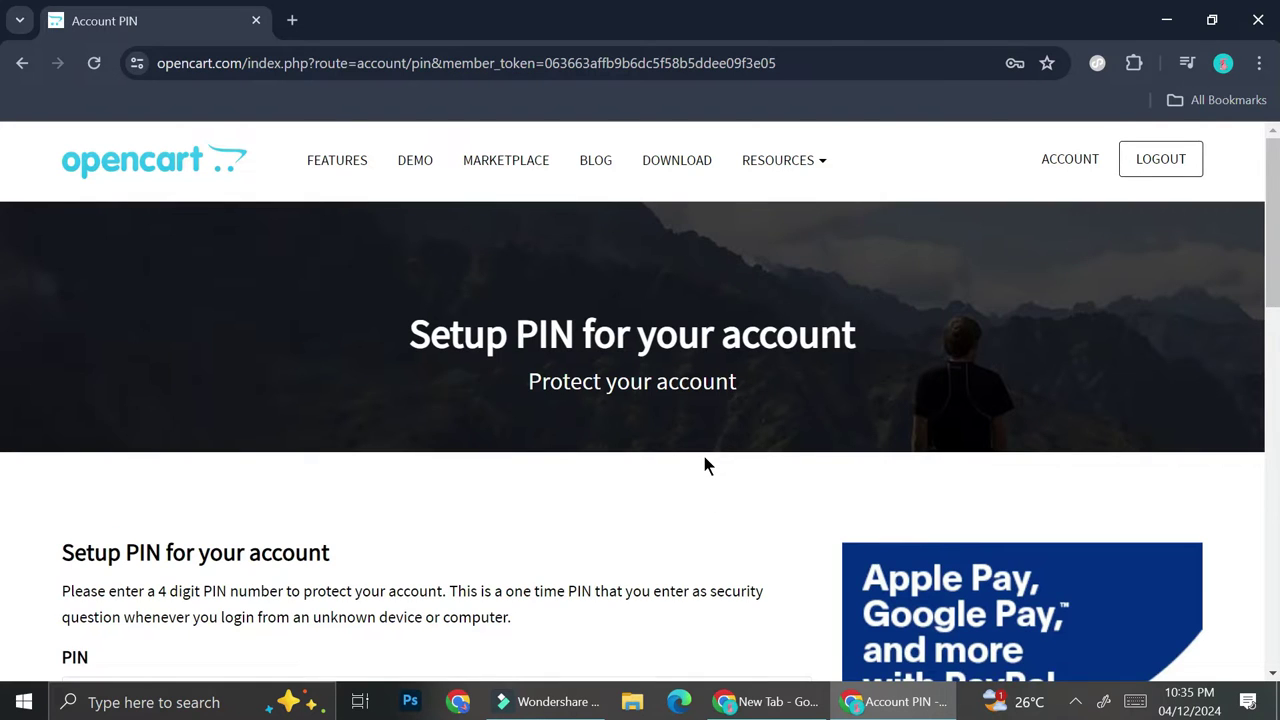
# - Enter a 4-digit security PIN in the account's PIN field and submit it
pyautogui.scroll(-1, 704, 458)
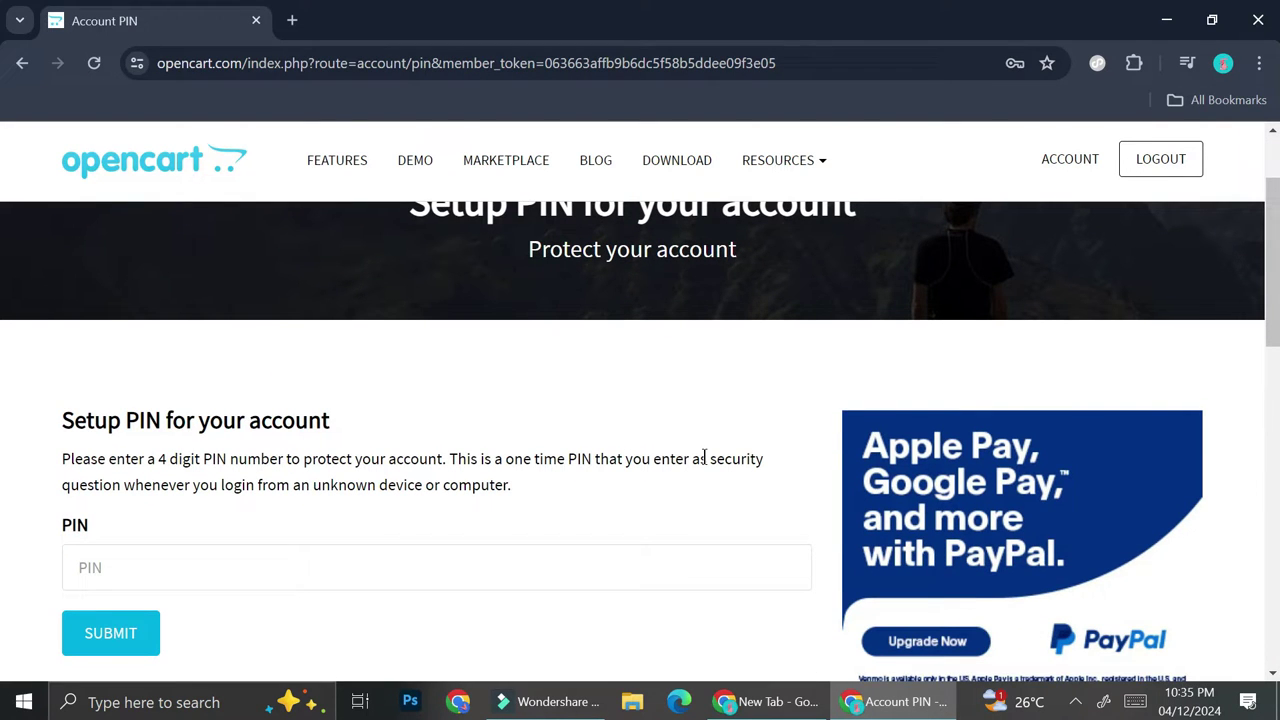
pyautogui.scroll(-1, 410, 440)
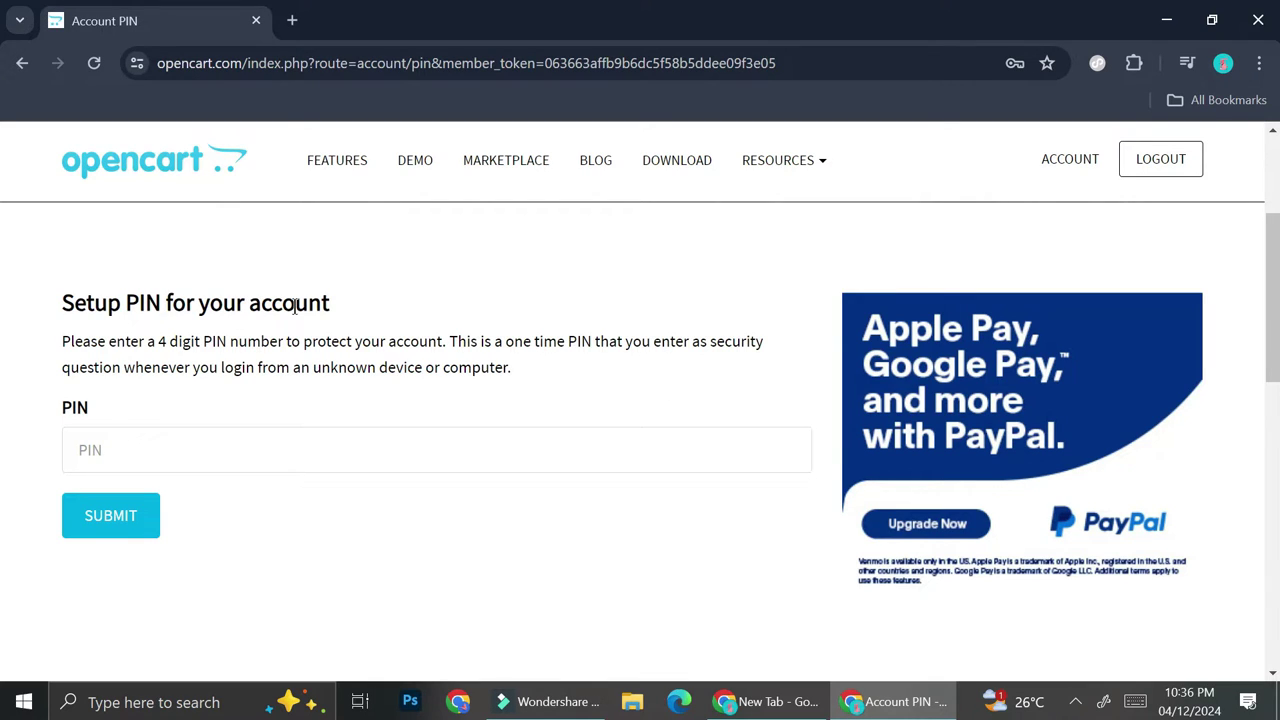
pyautogui.click(234, 450)
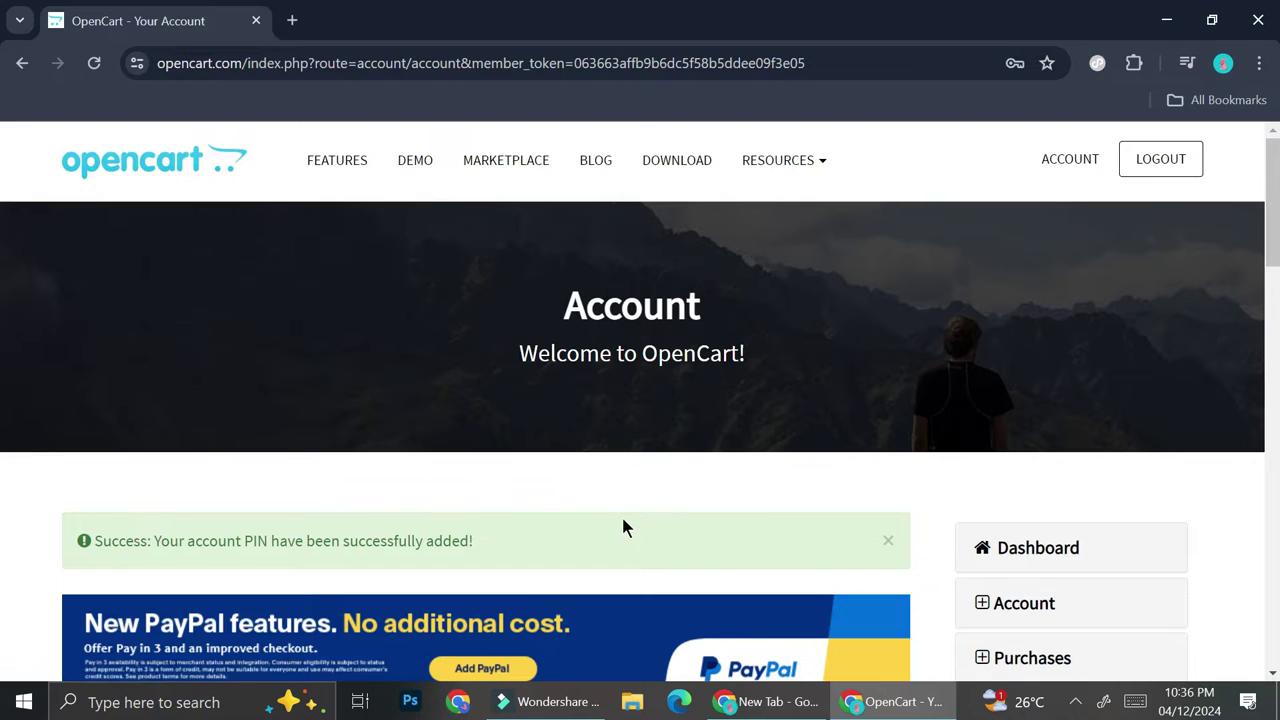
# - Examine the account page's Account, Purchases, Extensions and Cloud Stores sections
pyautogui.scroll(-3, 621, 514)
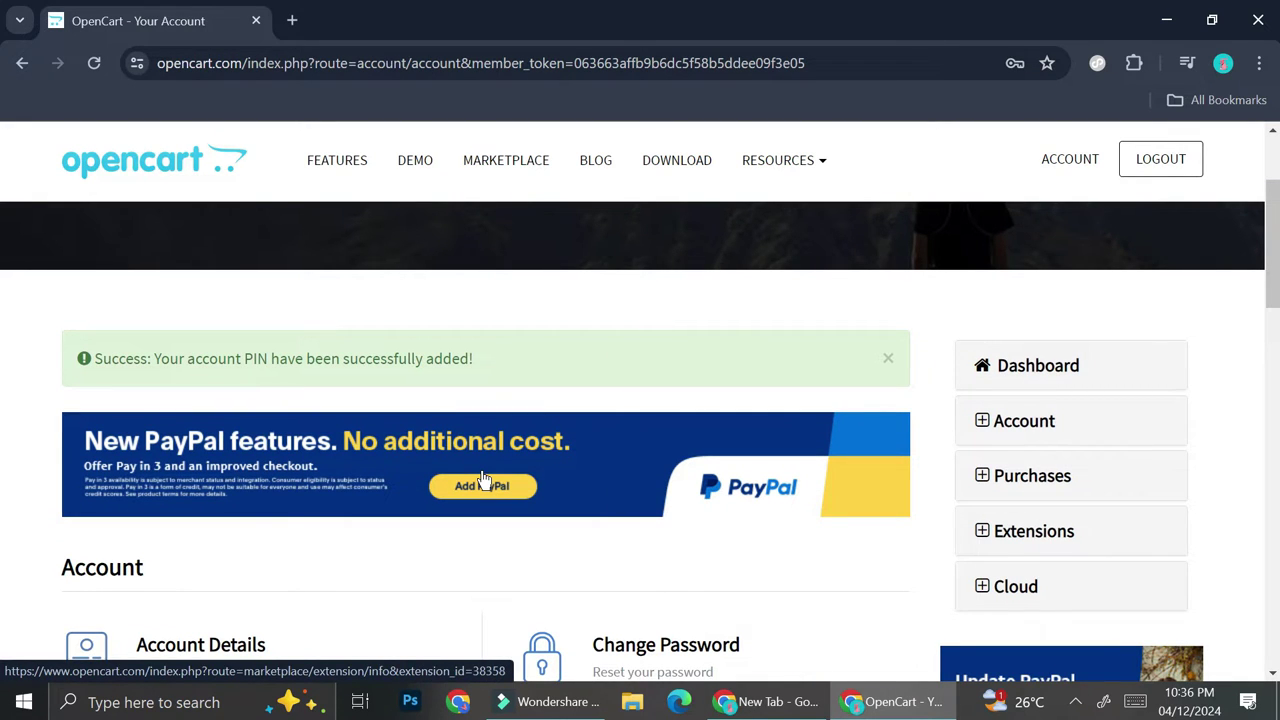
pyautogui.scroll(-1, 483, 481)
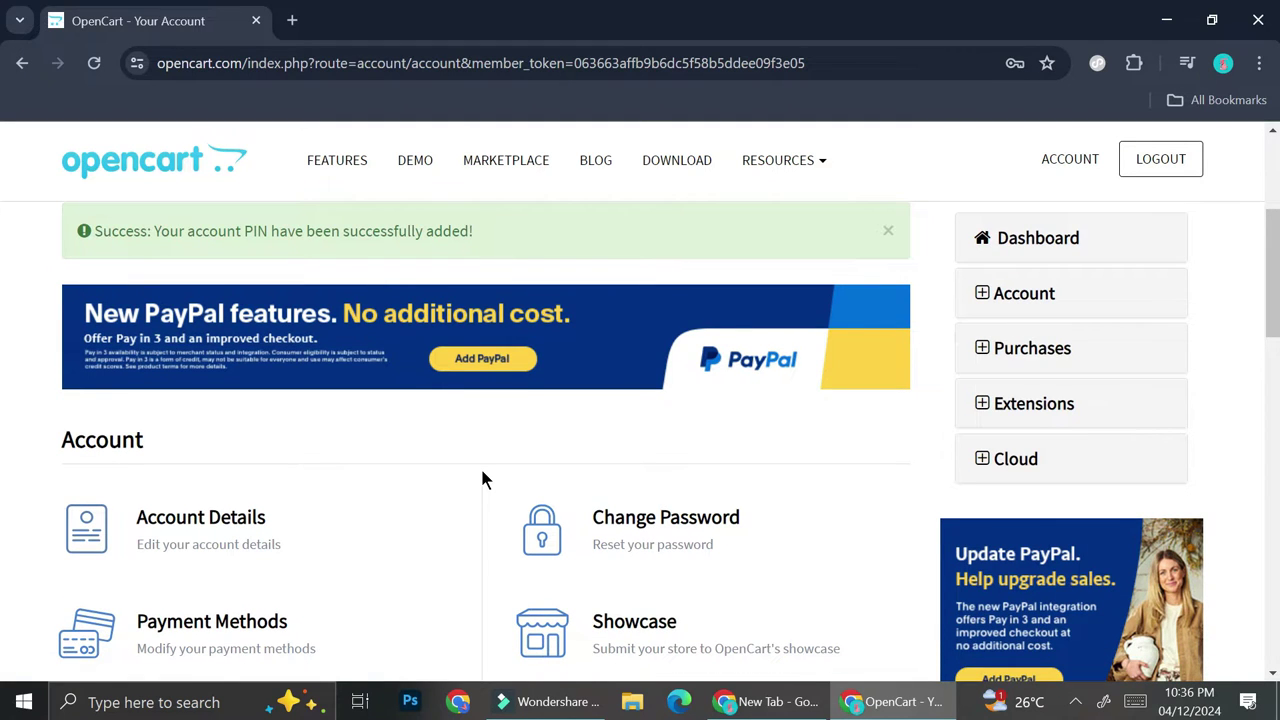
pyautogui.scroll(-2, 482, 480)
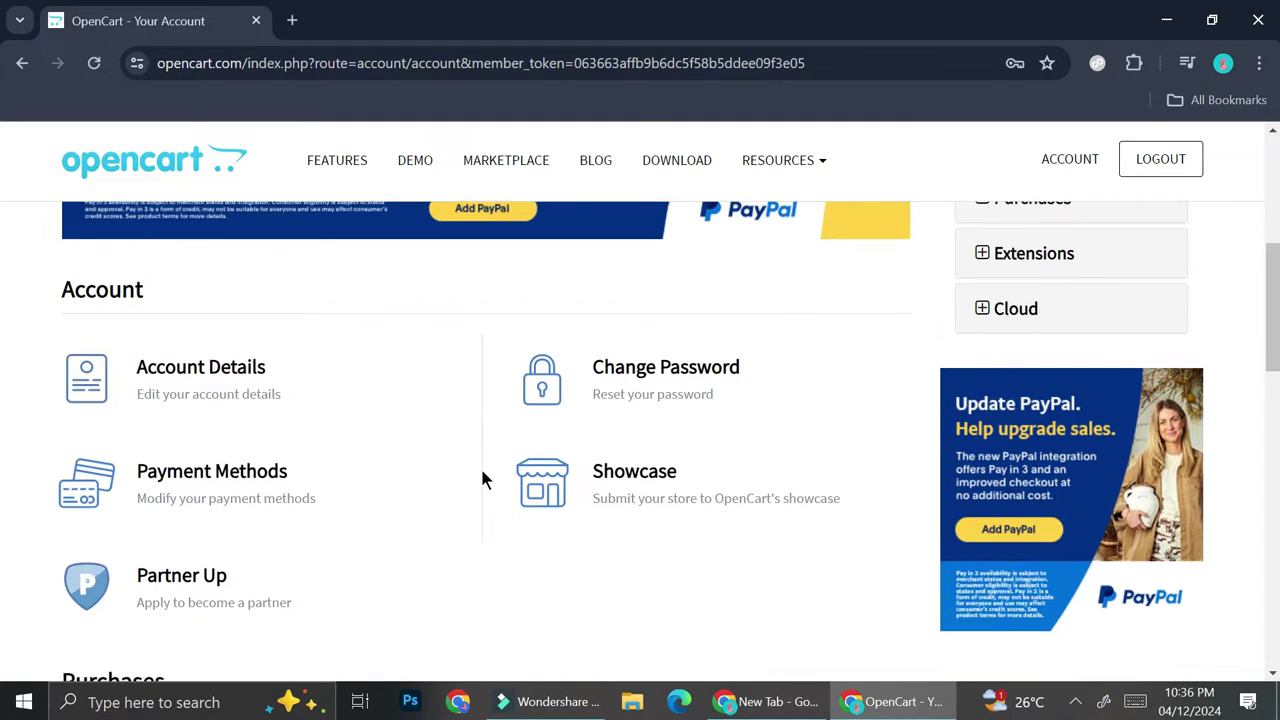
pyautogui.scroll(-1, 482, 480)
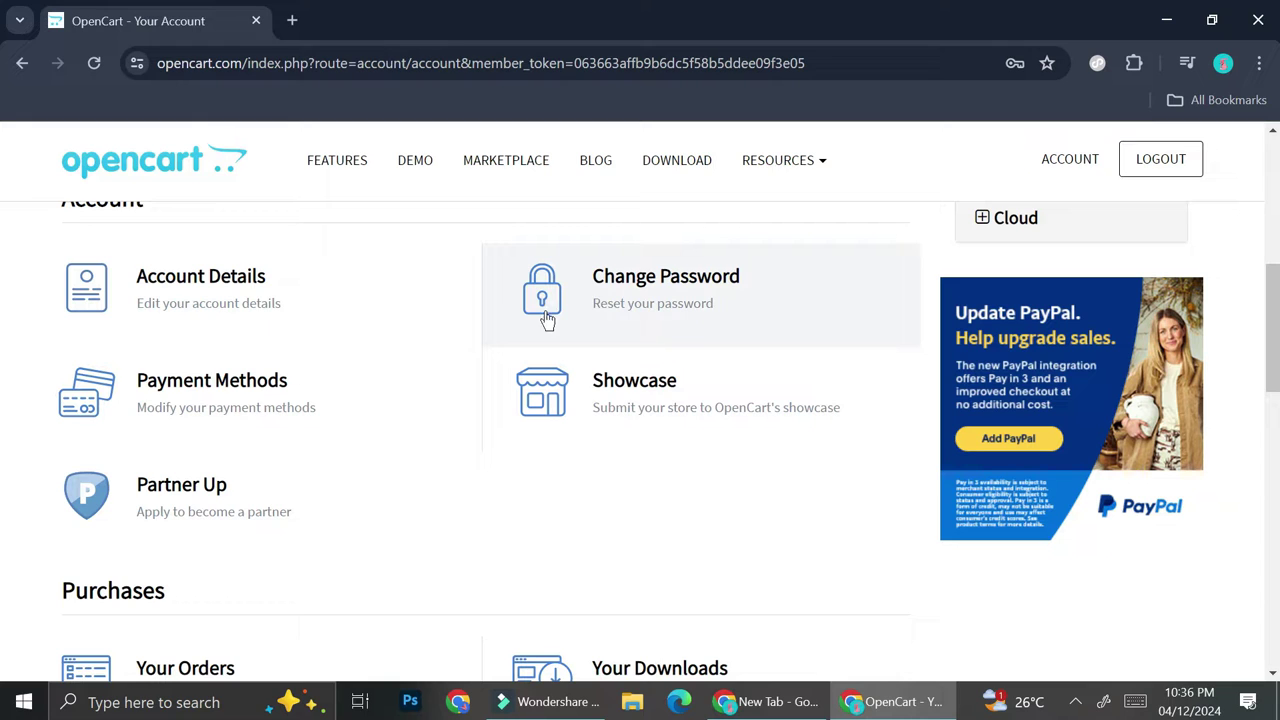
pyautogui.scroll(-1, 652, 415)
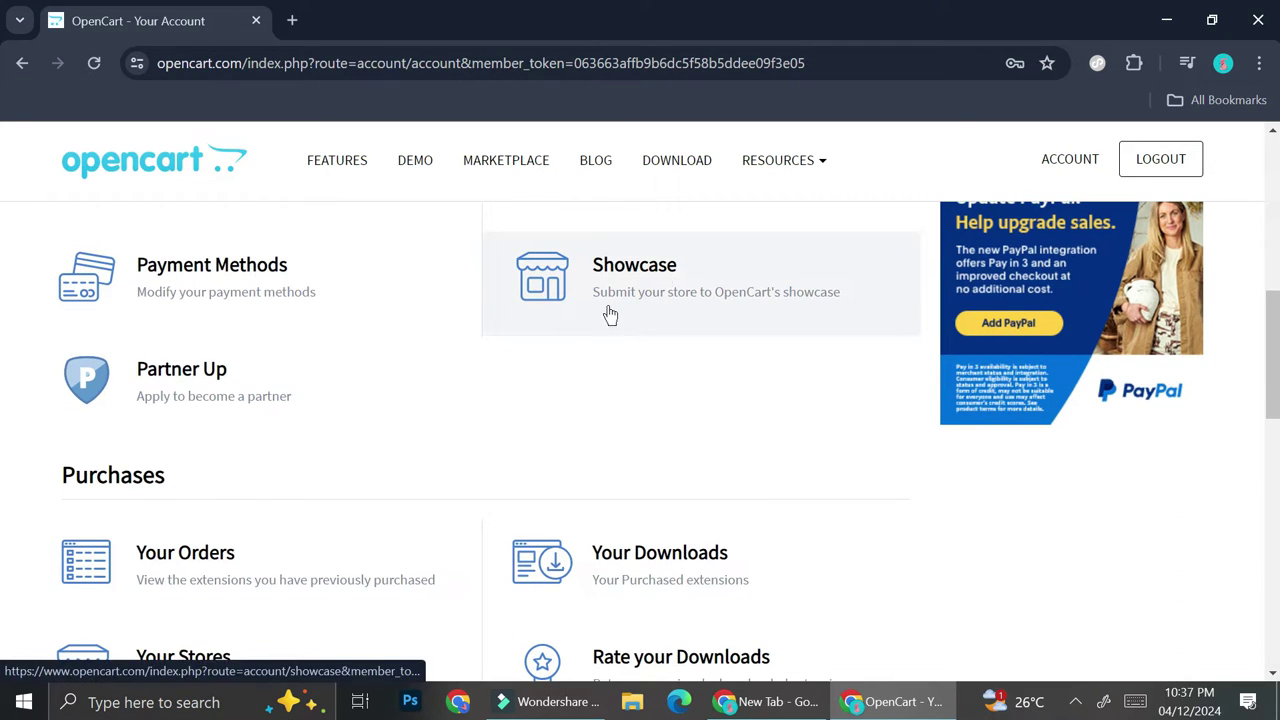
pyautogui.scroll(-2, 551, 347)
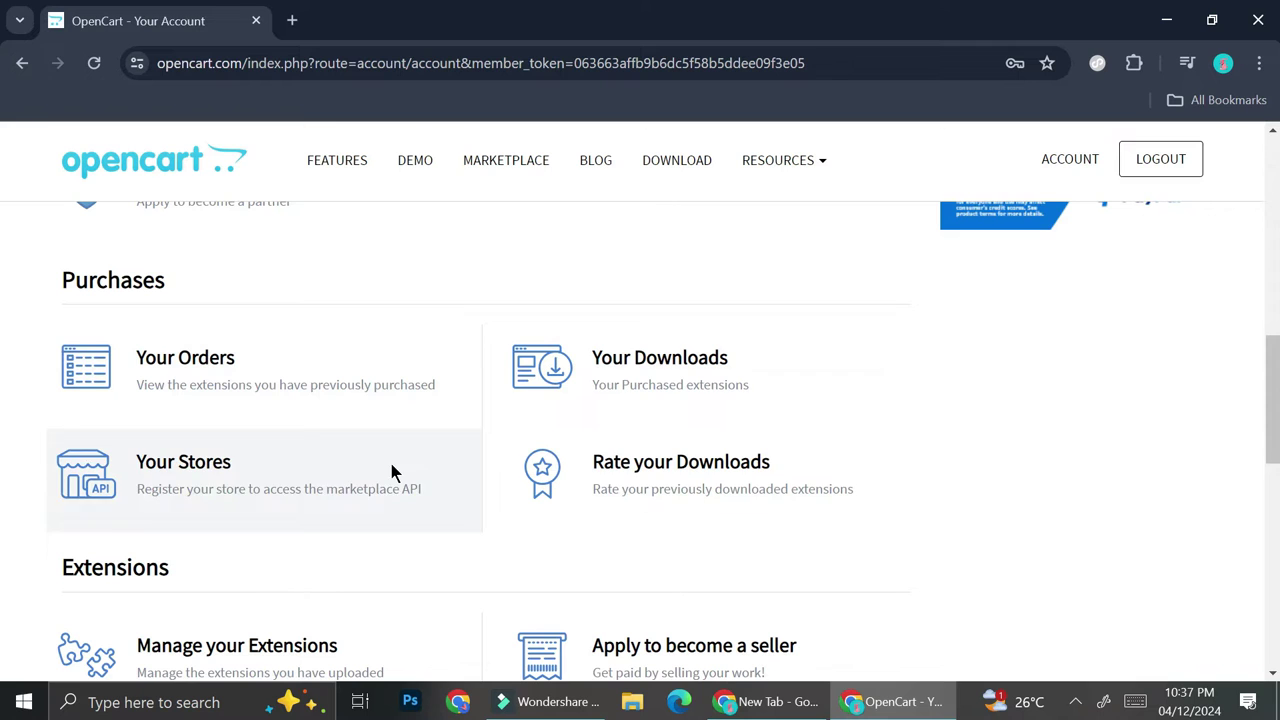
pyautogui.scroll(-2, 684, 390)
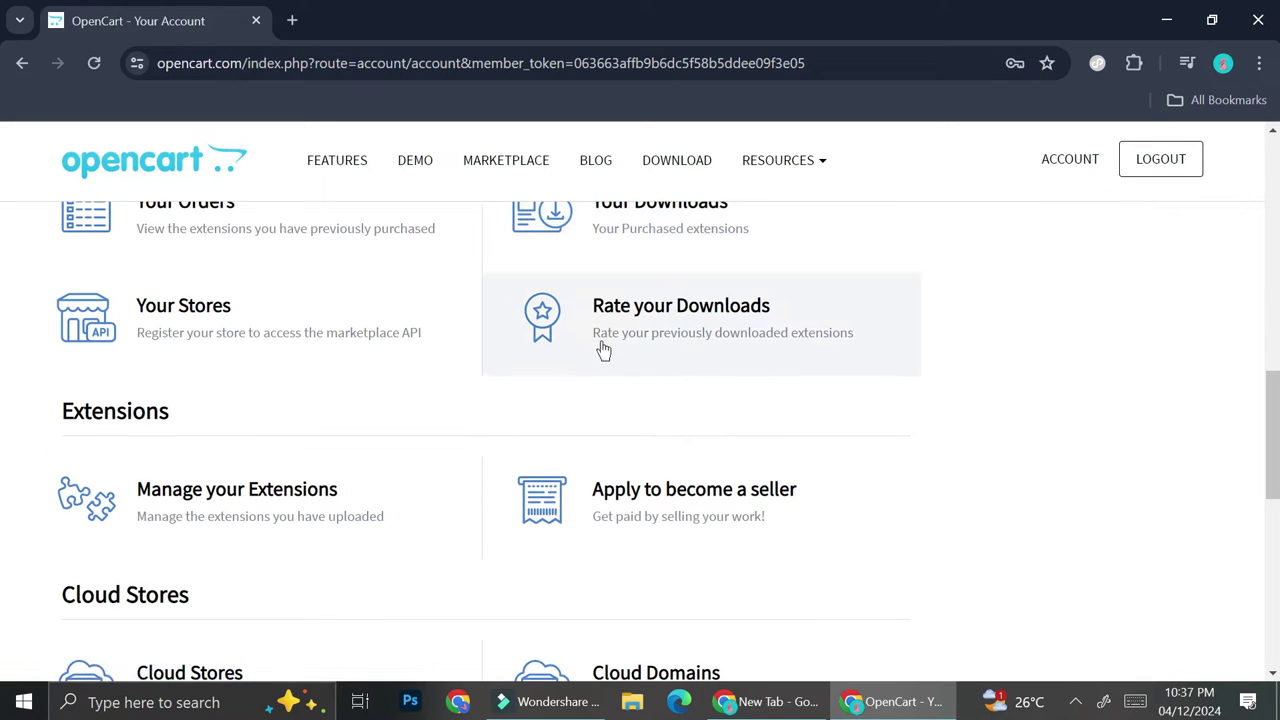
pyautogui.scroll(-1, 209, 438)
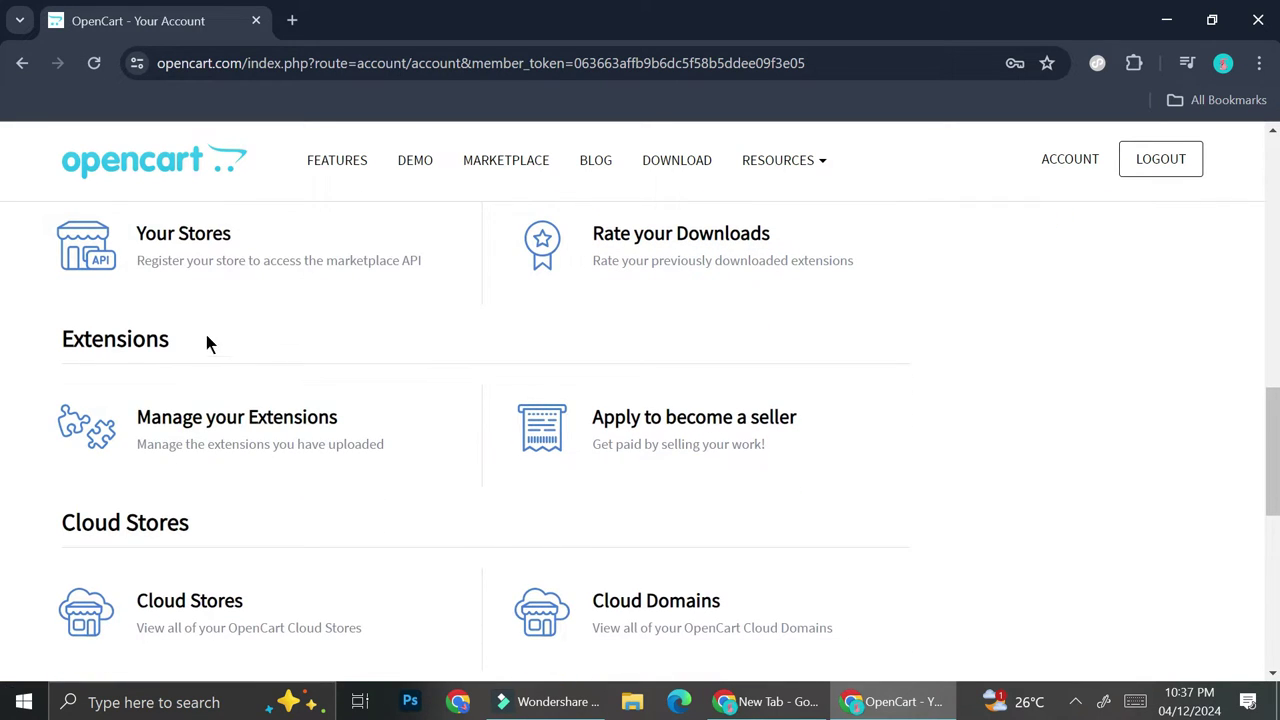
pyautogui.scroll(-2, 366, 455)
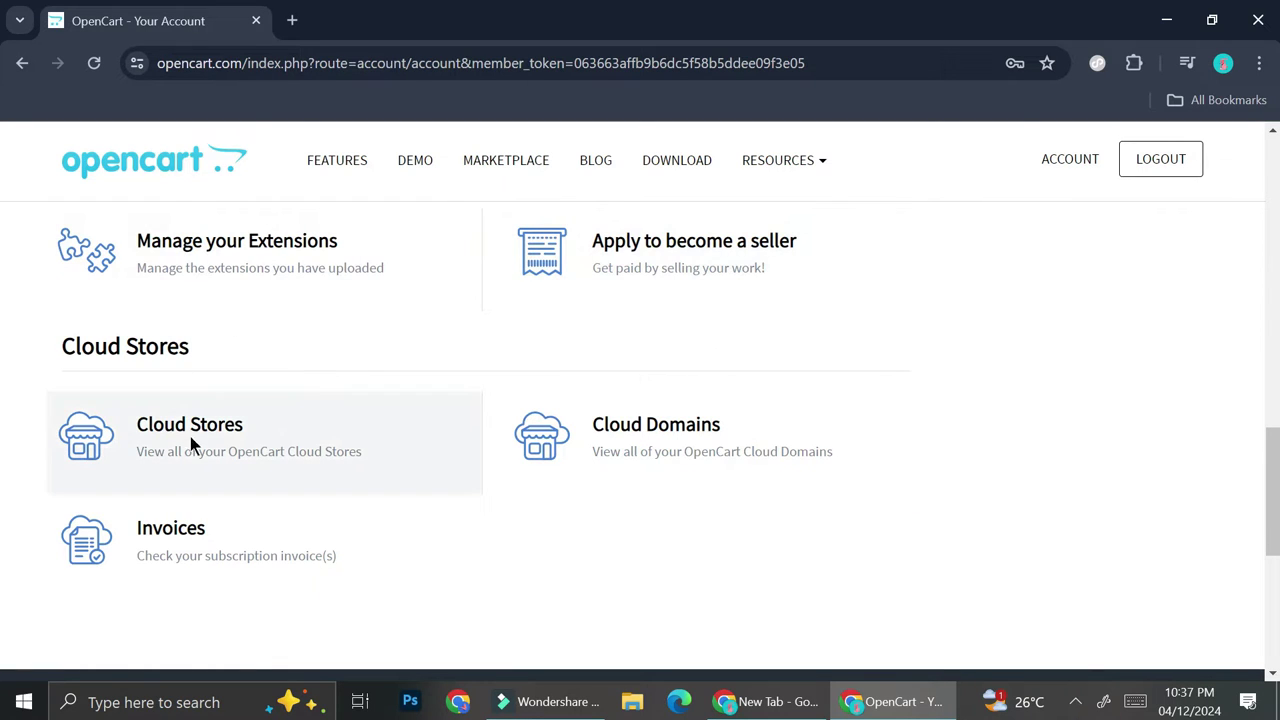
# - Go to Cloud Stores and add PayPal as the payment method for a new store
pyautogui.click(362, 457)
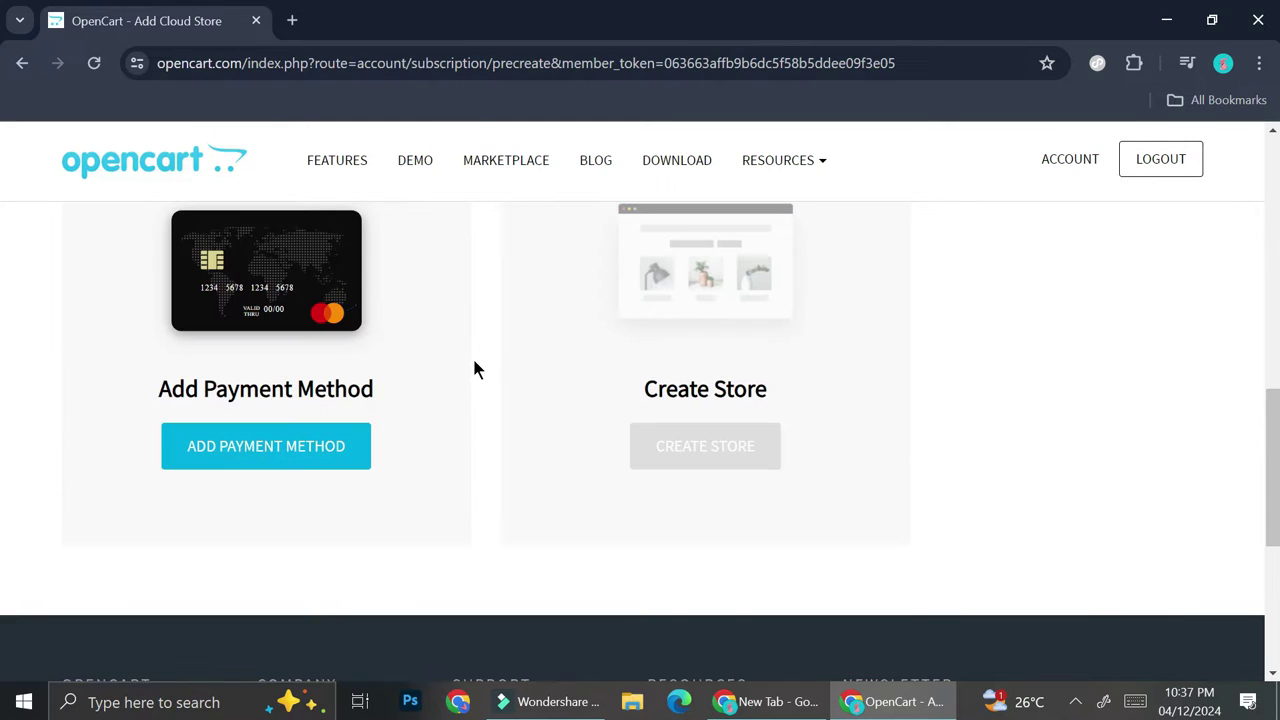
pyautogui.scroll(1, 475, 368)
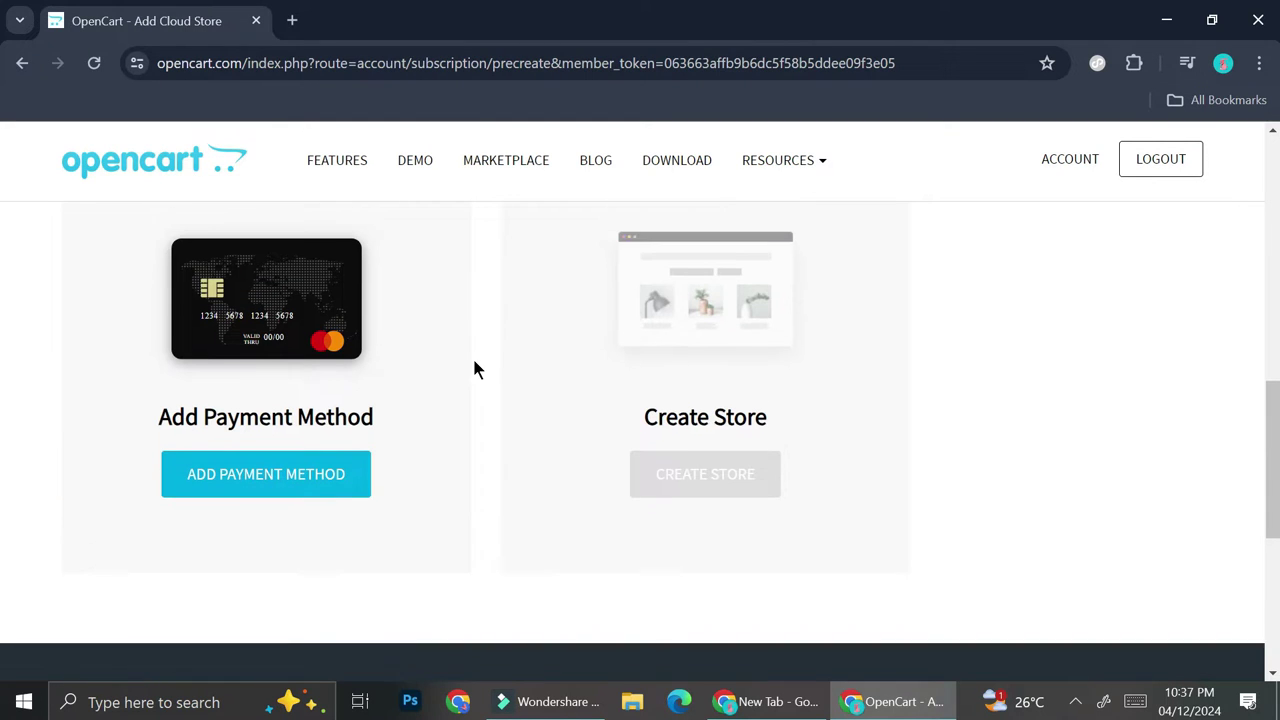
pyautogui.click(333, 497)
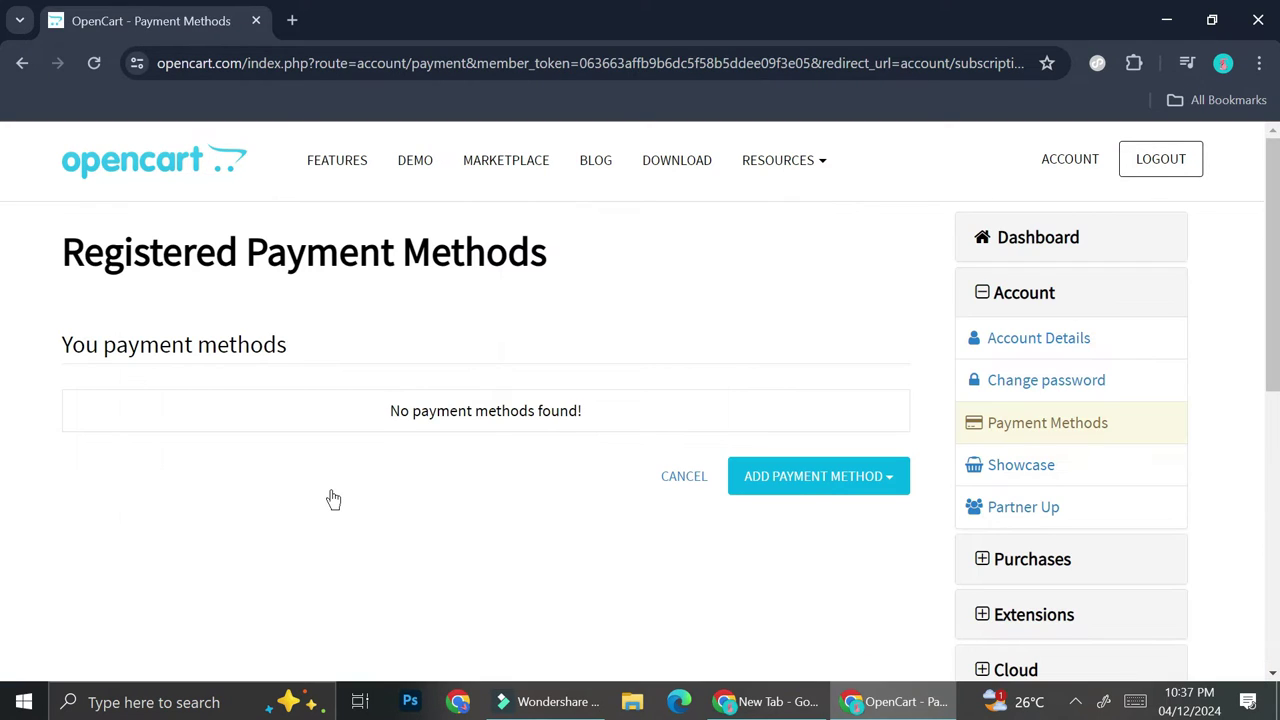
pyautogui.click(846, 485)
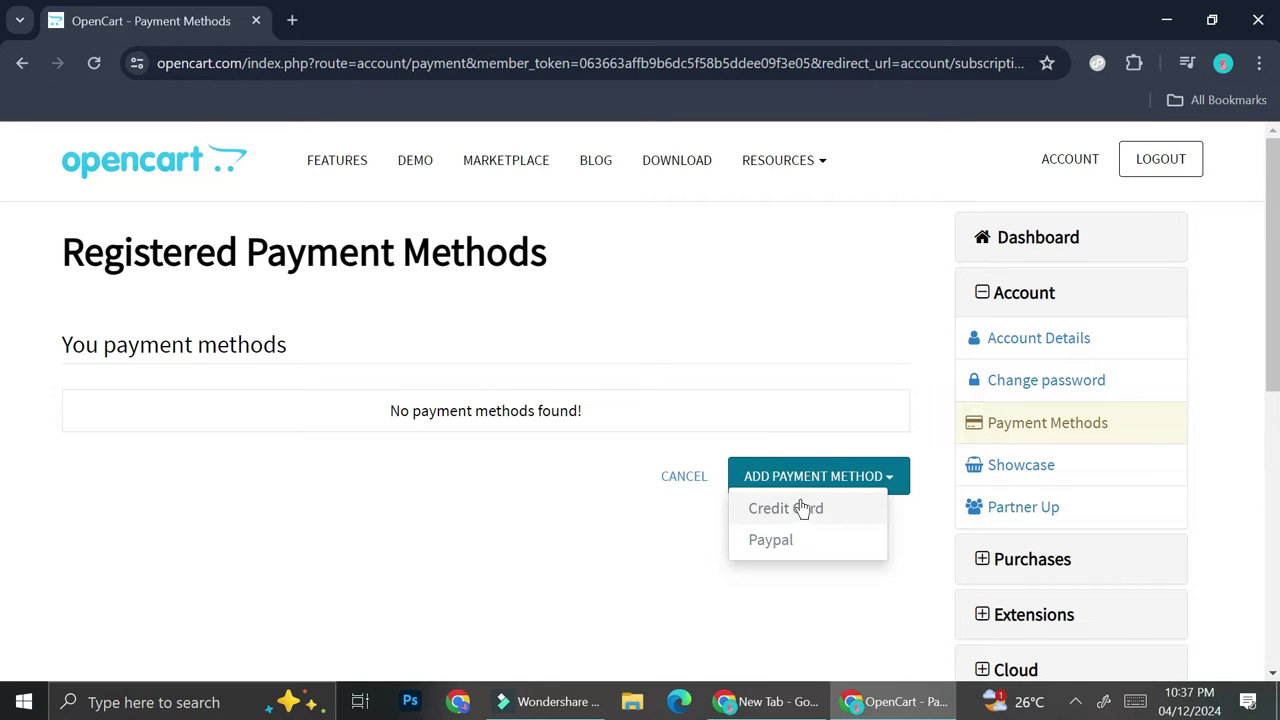
pyautogui.click(781, 540)
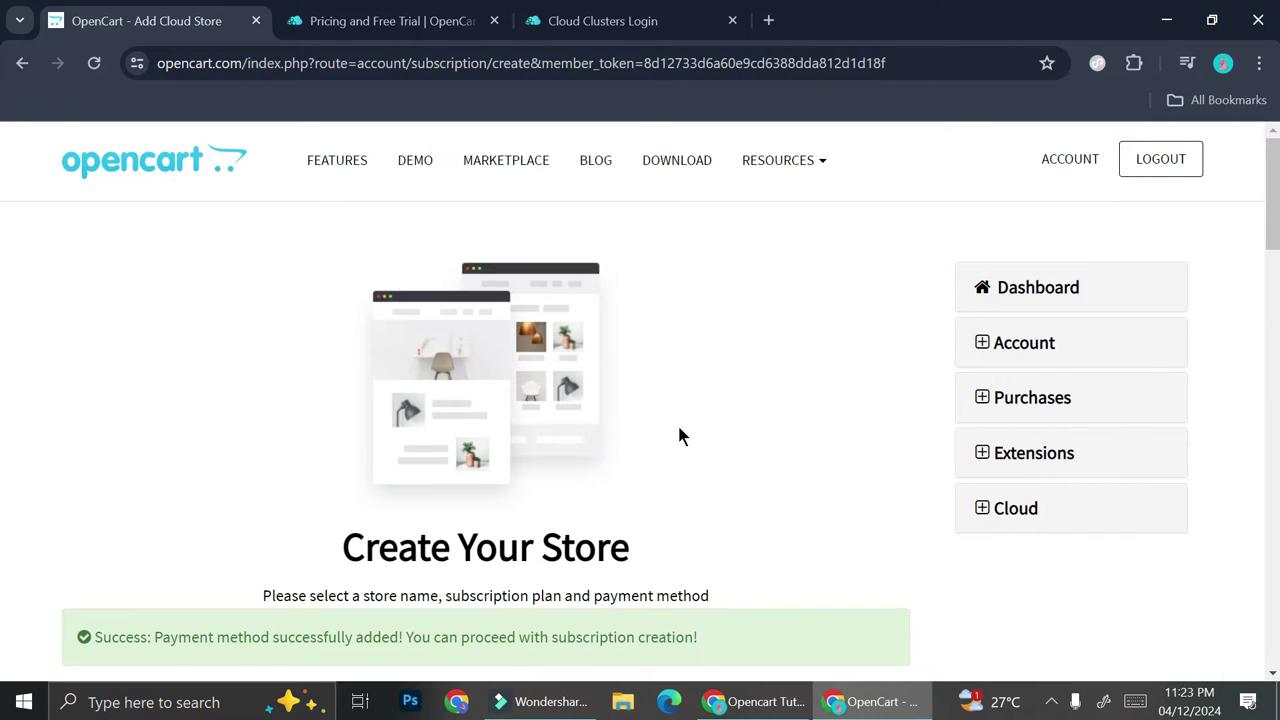
# - Enter "Eyes Of The Moon" as the name of the new cloud store
pyautogui.scroll(-1, 679, 434)
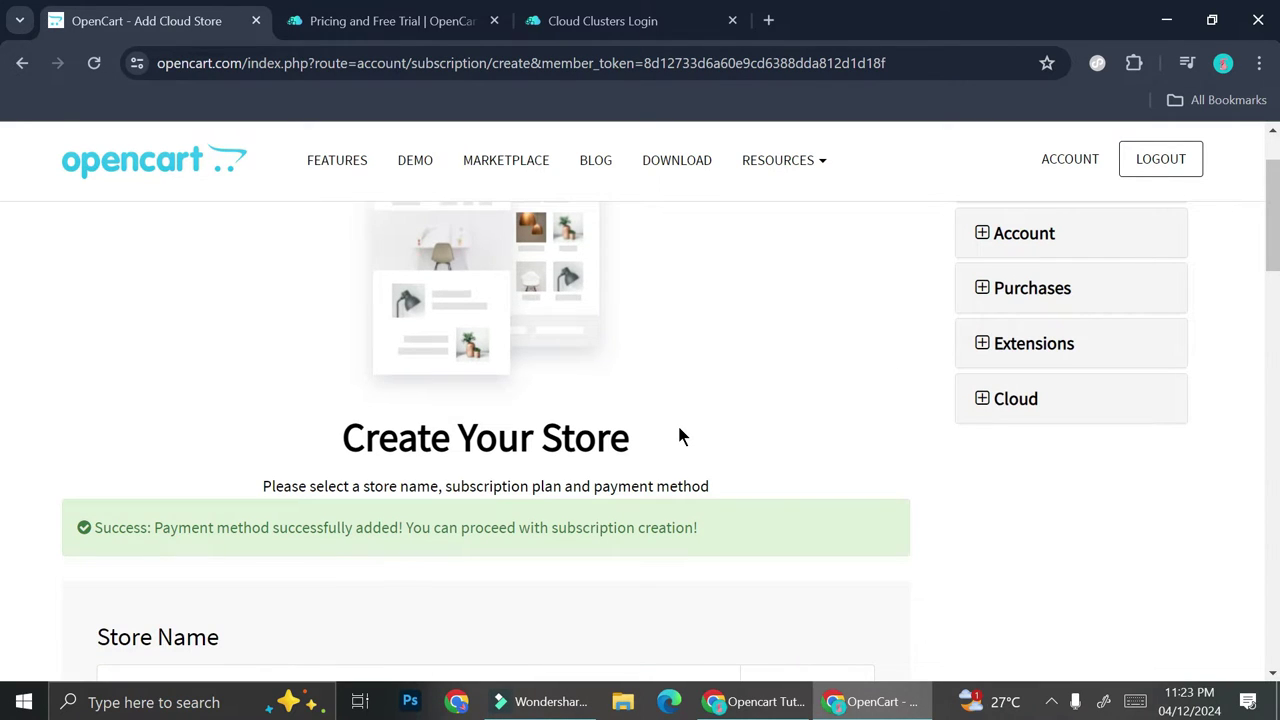
pyautogui.scroll(-1, 679, 436)
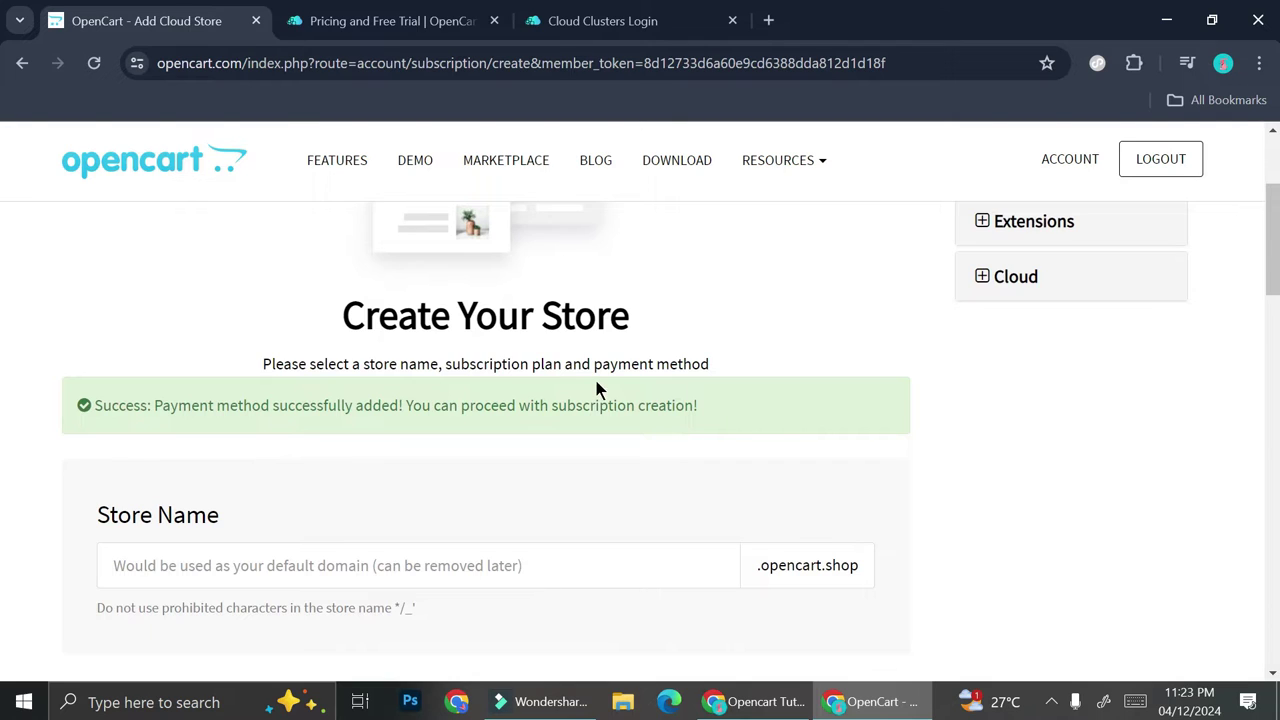
pyautogui.scroll(-1, 597, 390)
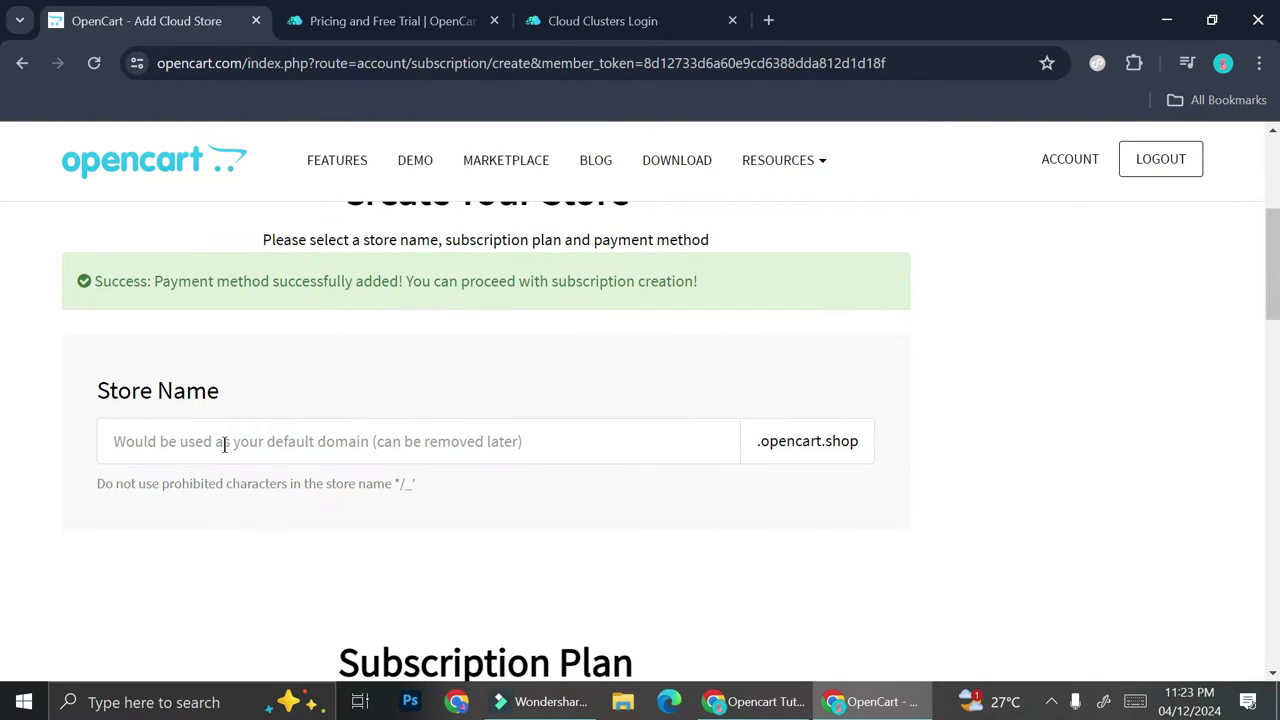
pyautogui.click(224, 444)
pyautogui.write('Eyes Of The Moon')
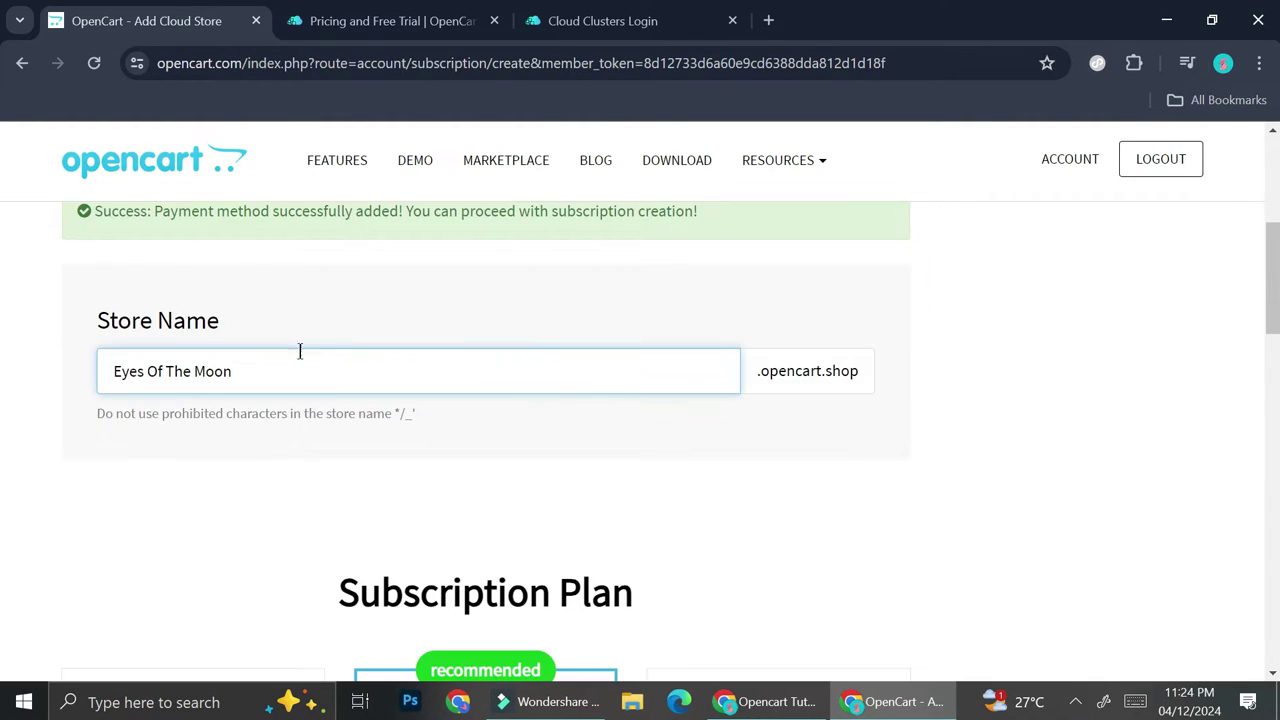
# - Select the Bronze subscription plan at $59 monthly for the store
pyautogui.scroll(-3, 398, 436)
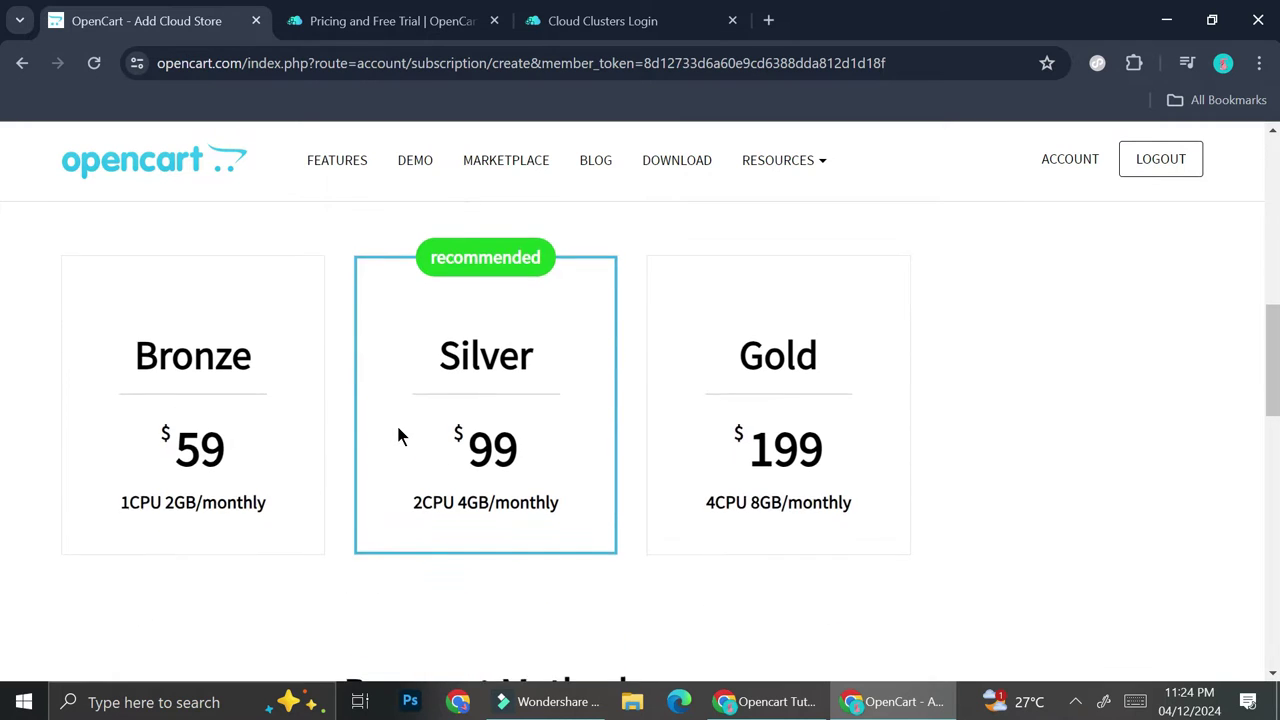
pyautogui.scroll(1, 398, 436)
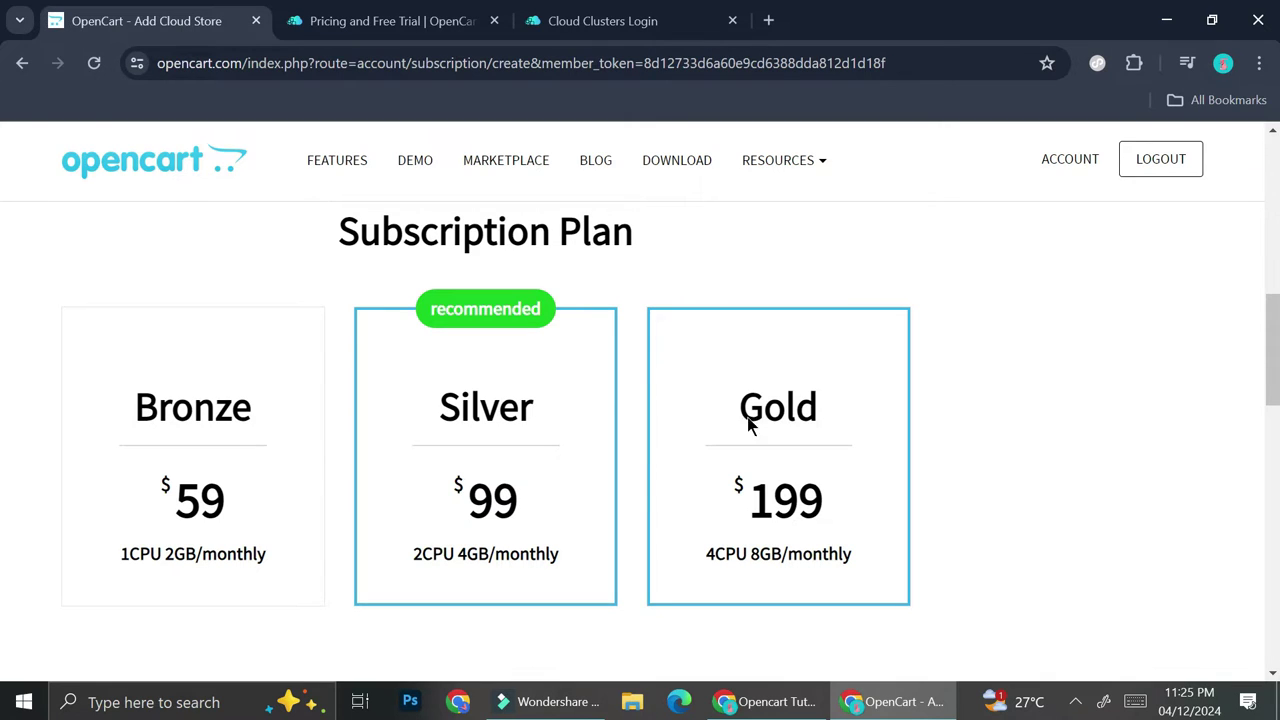
pyautogui.scroll(-1, 191, 343)
pyautogui.click(183, 335)
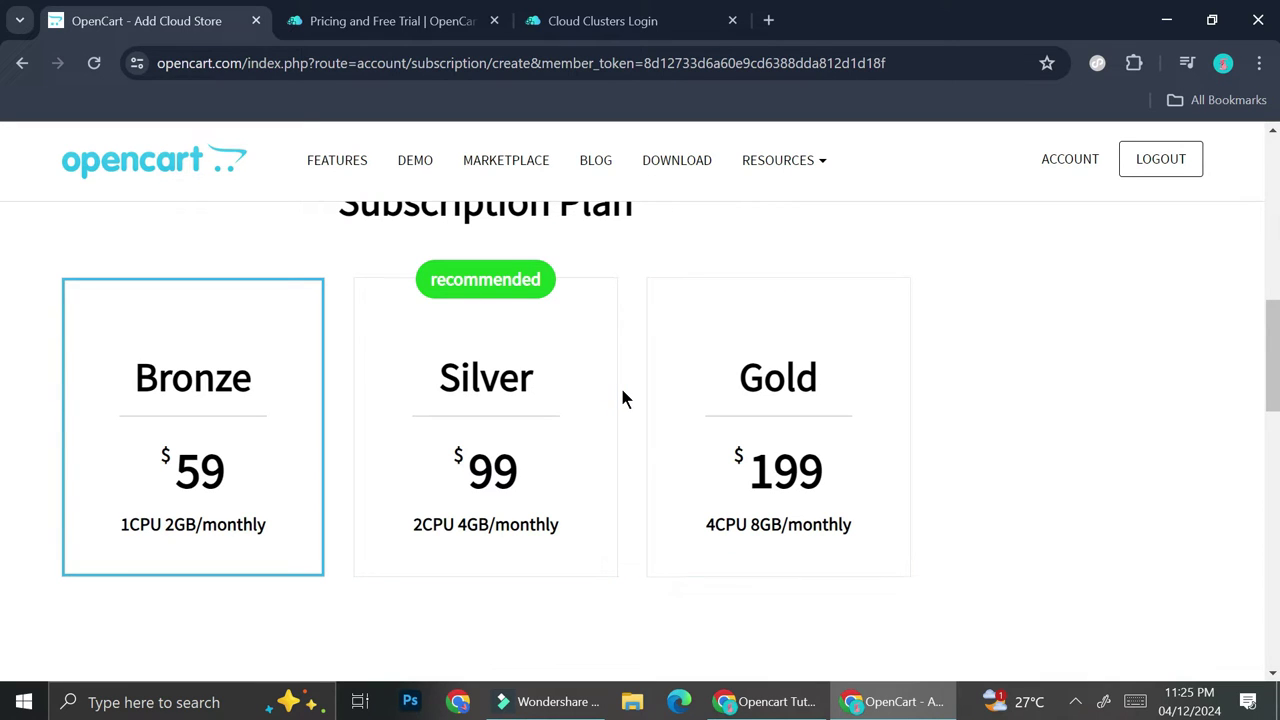
# - Create the cloud store subscription using the saved PayPal payment method and the prefilled store admin details
pyautogui.scroll(-4, 622, 398)
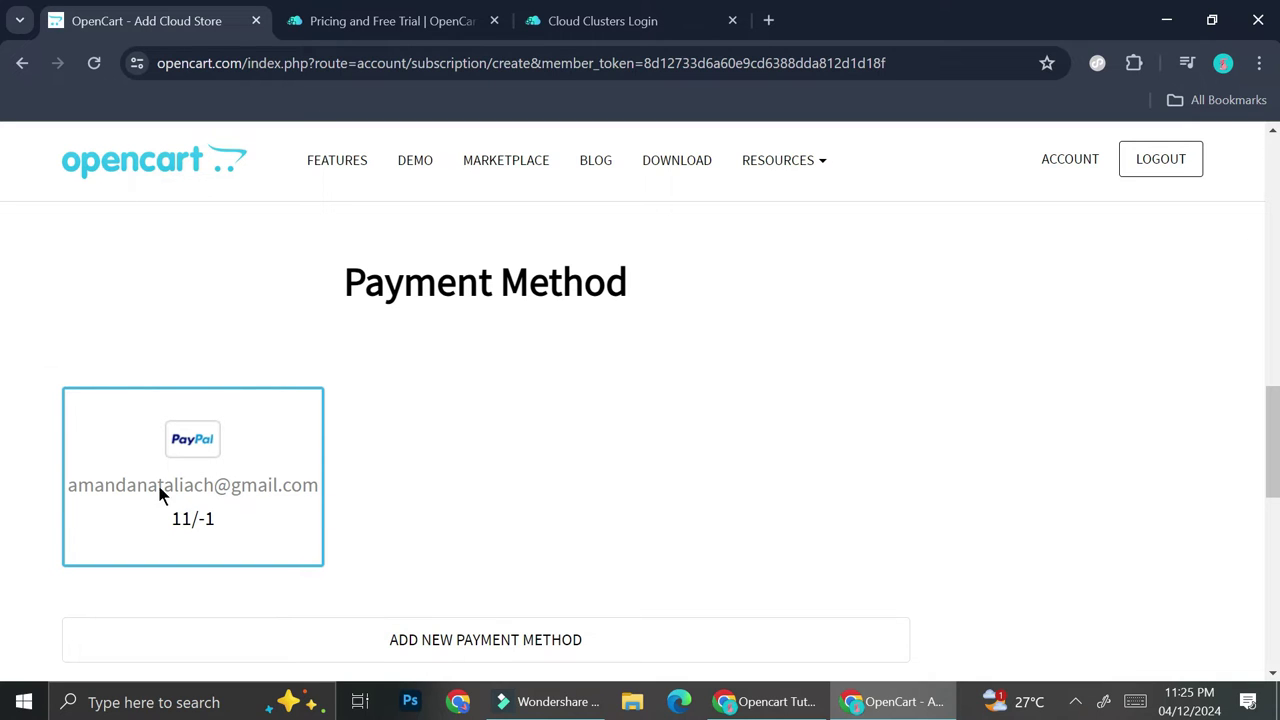
pyautogui.scroll(-5, 476, 399)
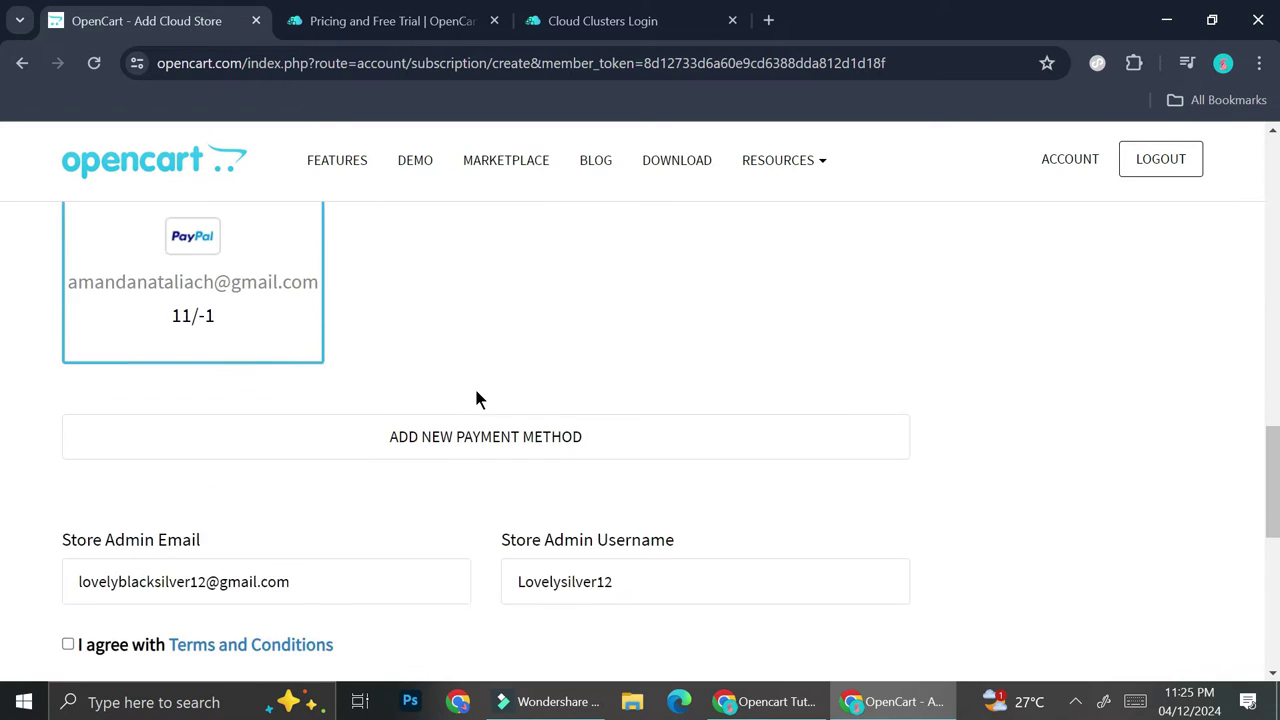
pyautogui.scroll(-2, 476, 393)
pyautogui.click(803, 260)
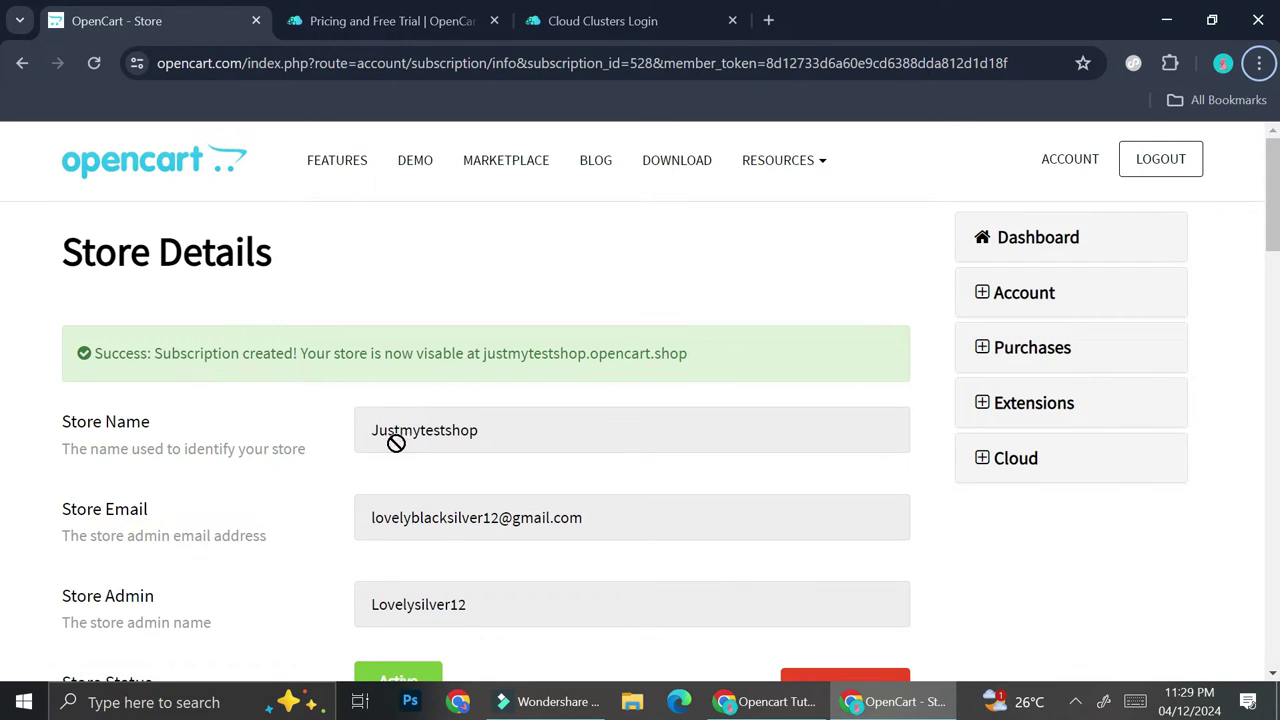
# - Examine the new store's details page, including its status, domain details, active payment method and subscription cancellation section
pyautogui.scroll(-3, 415, 447)
pyautogui.scroll(-2, 415, 447)
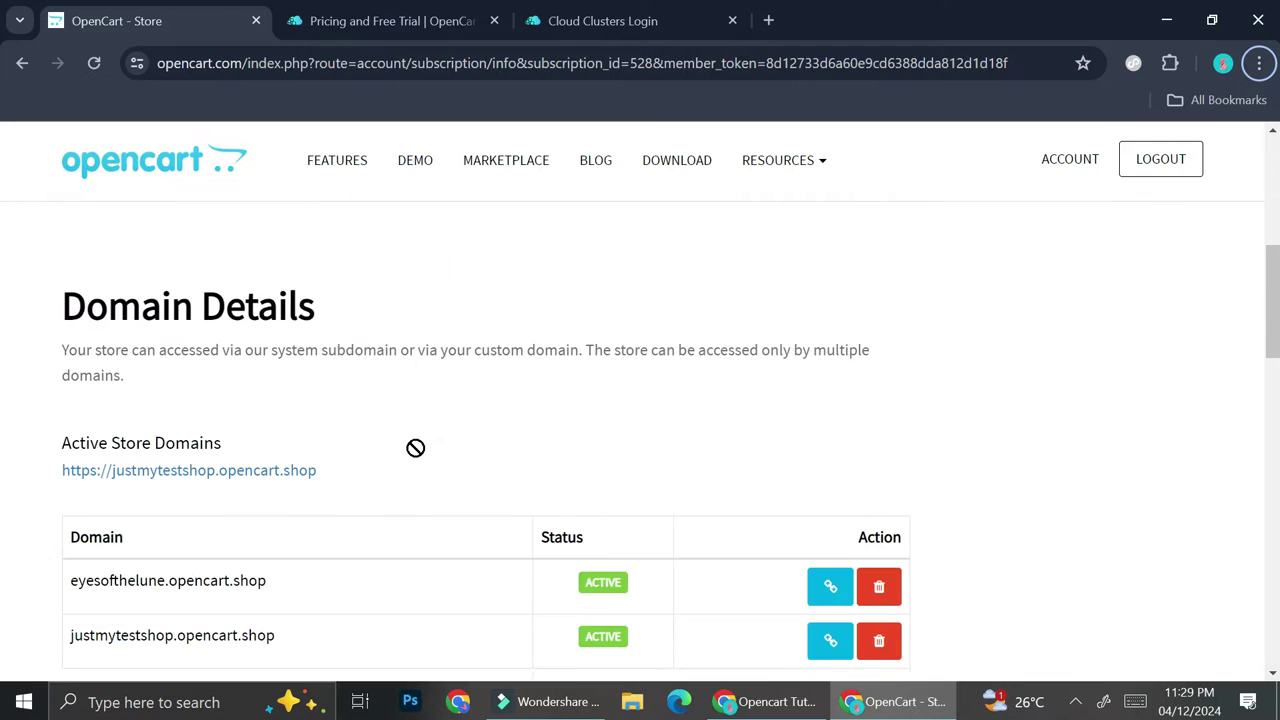
pyautogui.scroll(-1, 415, 447)
pyautogui.scroll(1, 415, 447)
pyautogui.scroll(2, 415, 447)
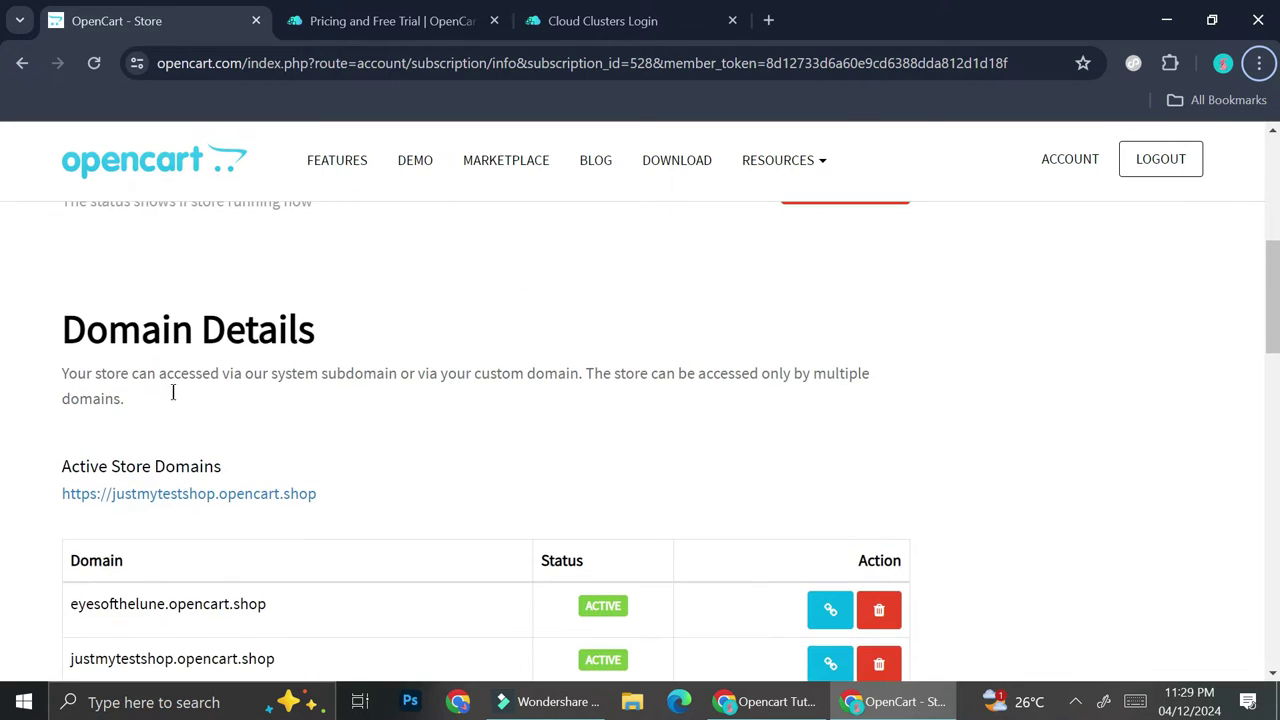
pyautogui.scroll(4, 312, 397)
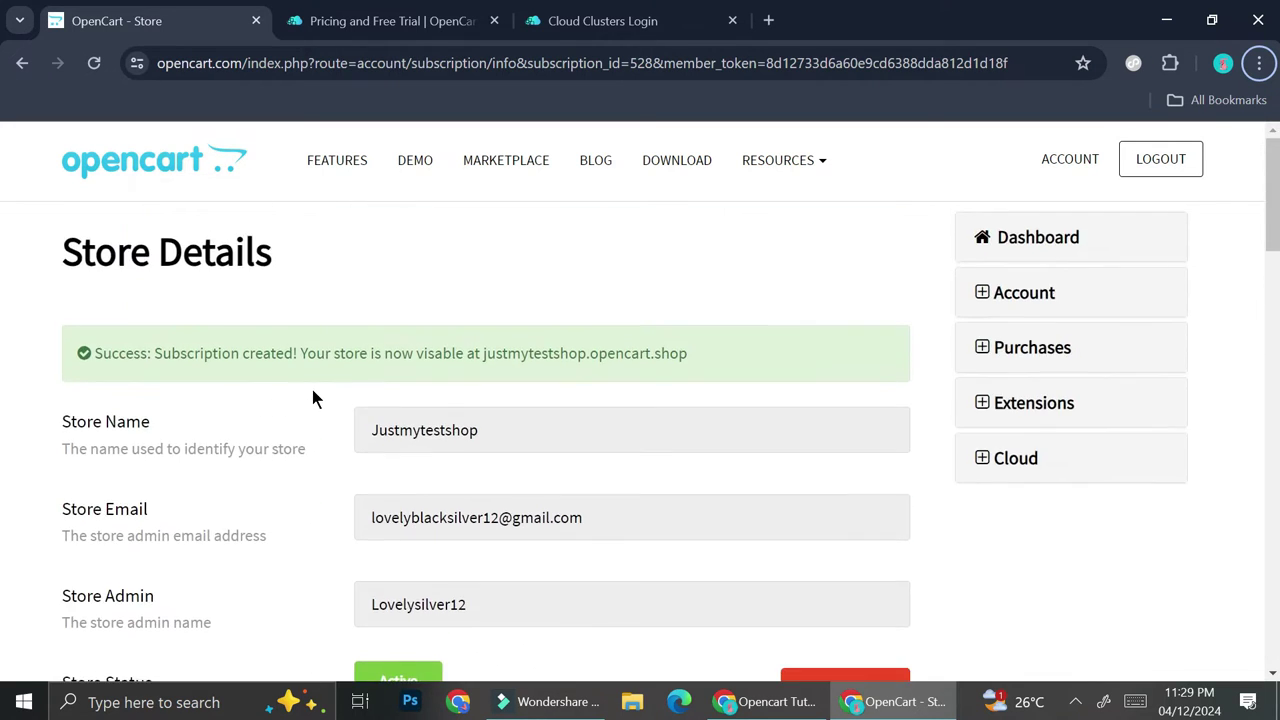
pyautogui.scroll(-3, 312, 390)
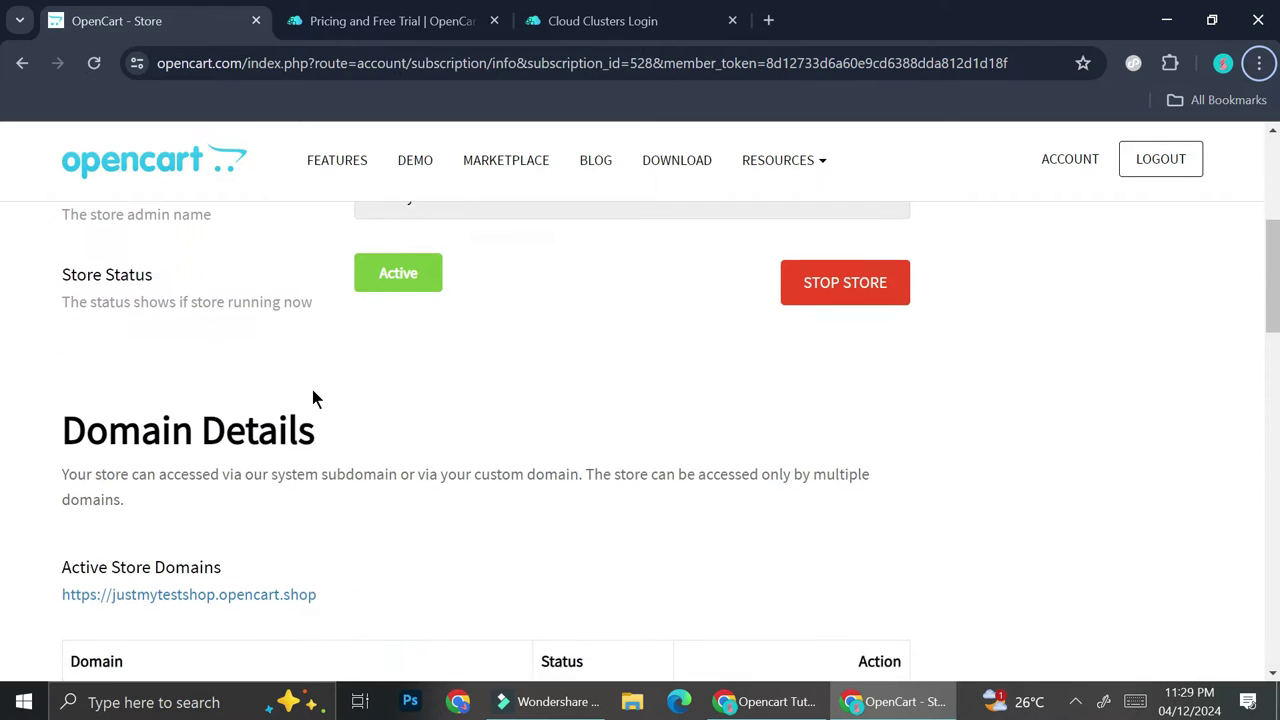
pyautogui.scroll(-3, 314, 397)
pyautogui.scroll(-8, 394, 323)
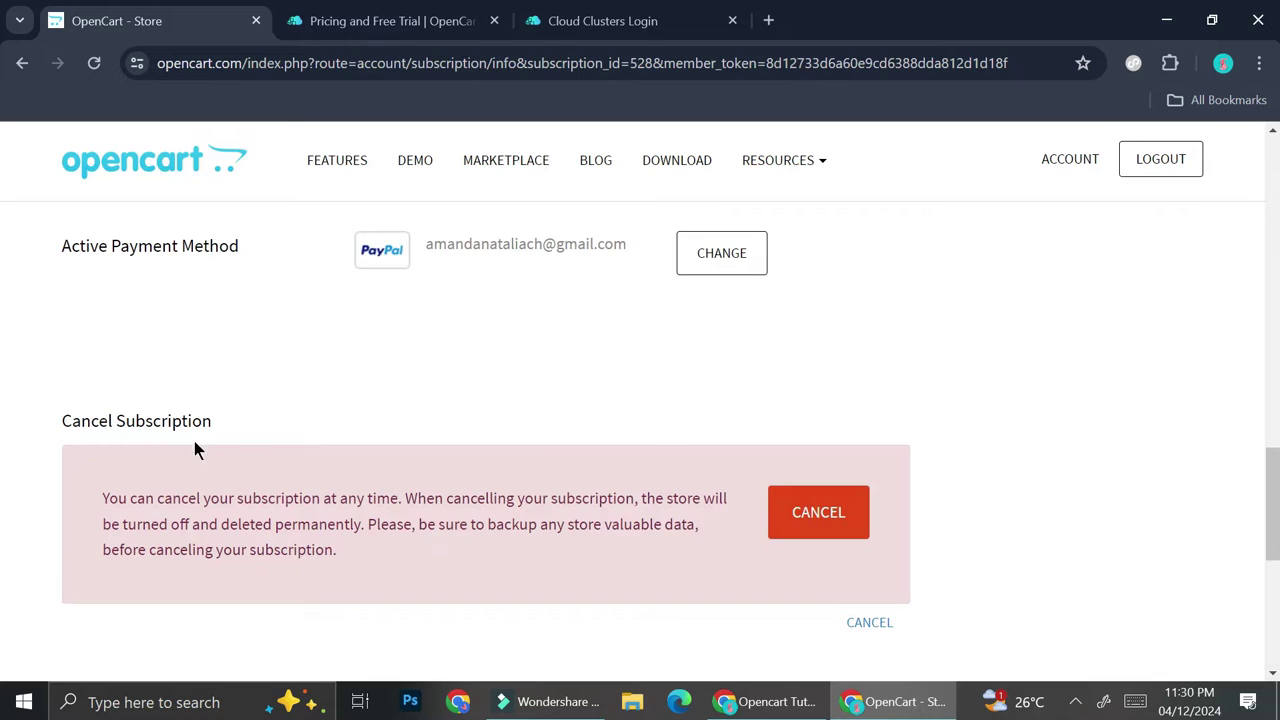
pyautogui.scroll(-1, 340, 474)
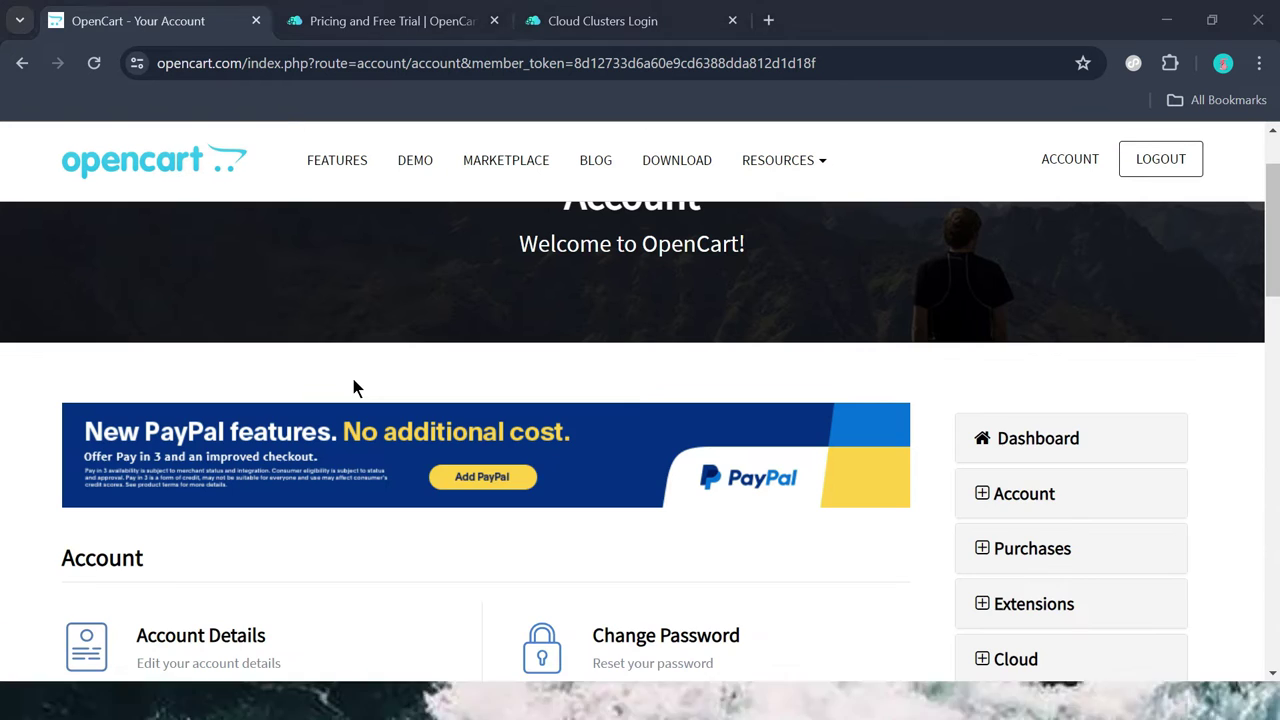
# - Open the list of cloud stores from the account dashboard
pyautogui.scroll(-2, 353, 388)
pyautogui.scroll(-4, 353, 388)
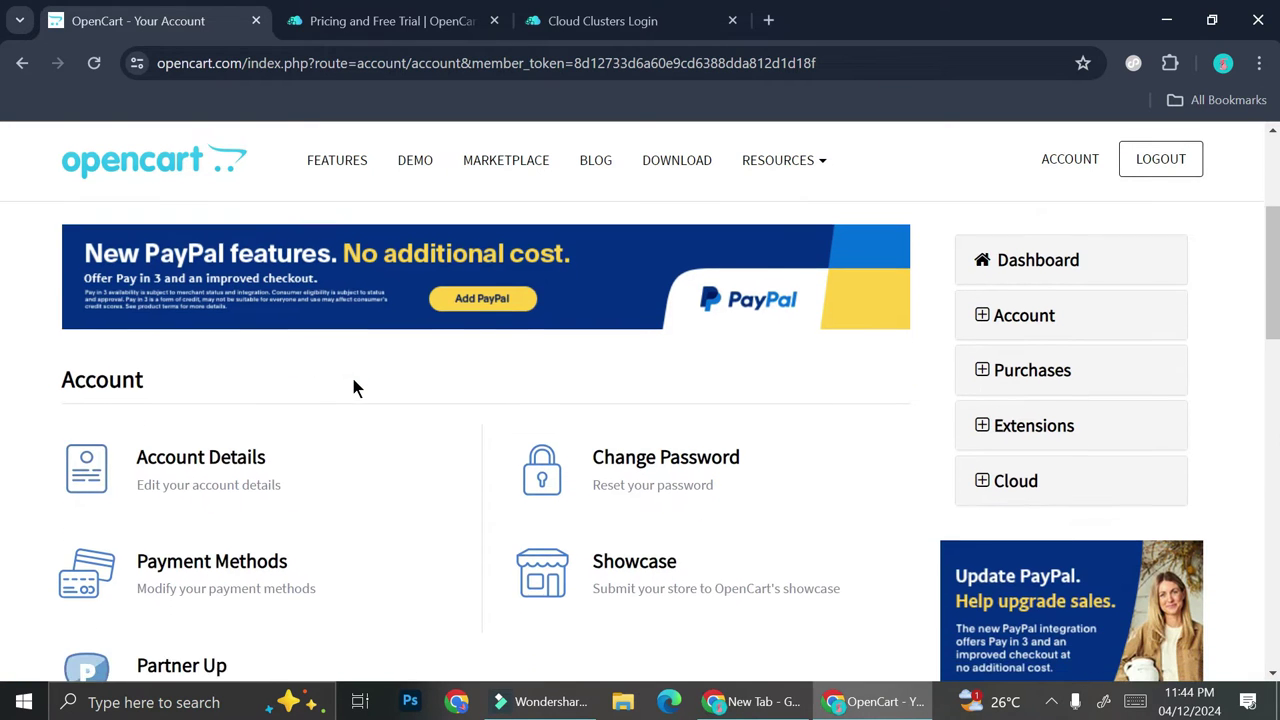
pyautogui.scroll(-4, 353, 388)
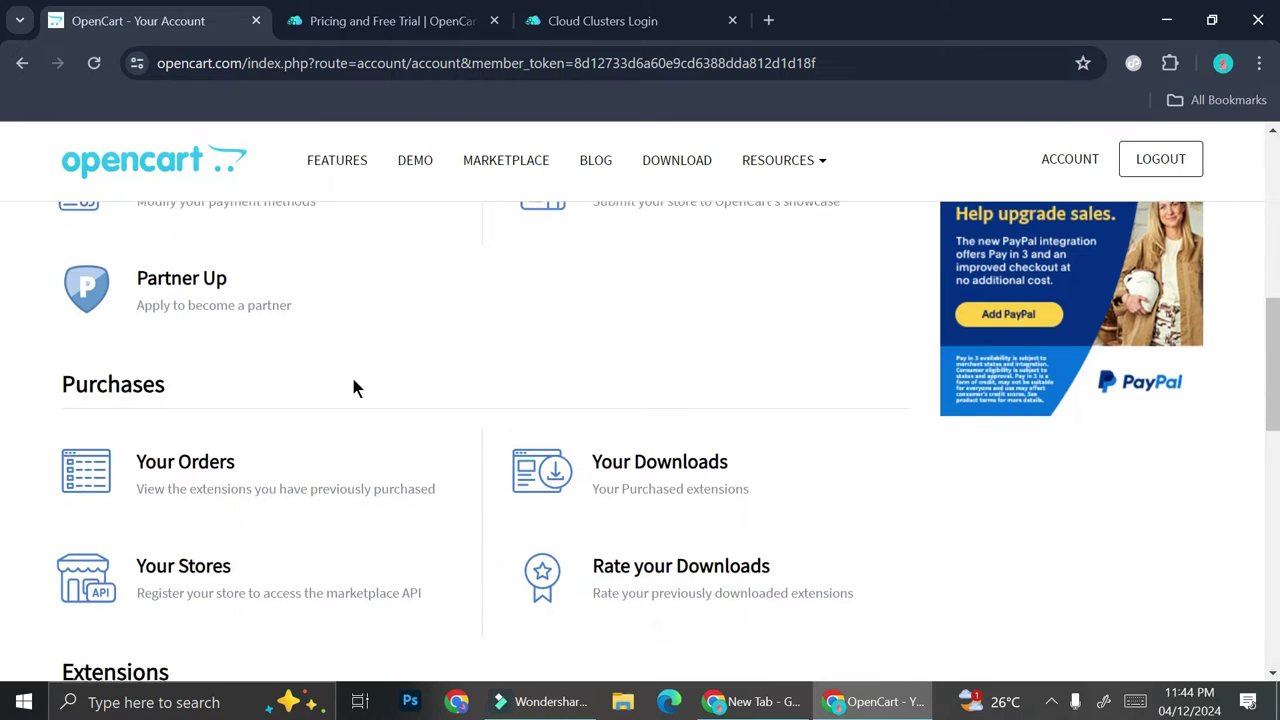
pyautogui.scroll(-3, 353, 388)
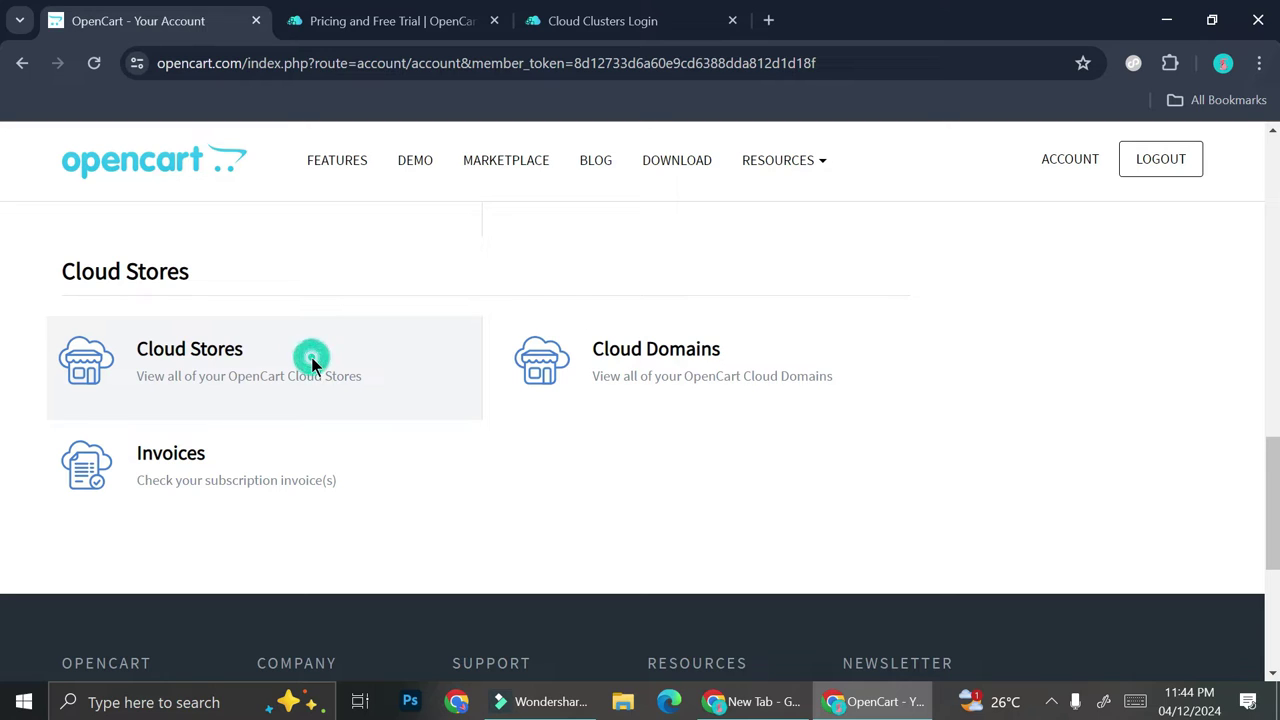
pyautogui.click(258, 362)
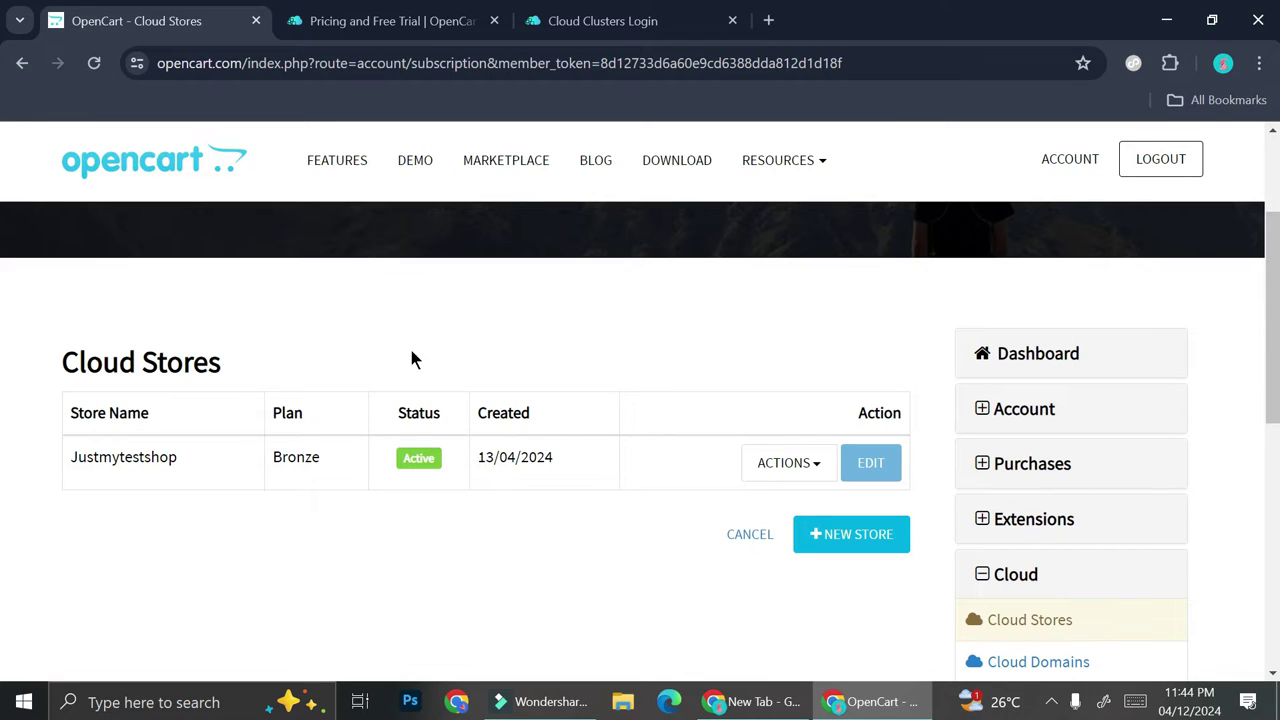
# - Check the actions offered for the Justmytestshop store and view its details page, returning to the cloud store list
pyautogui.click(808, 465)
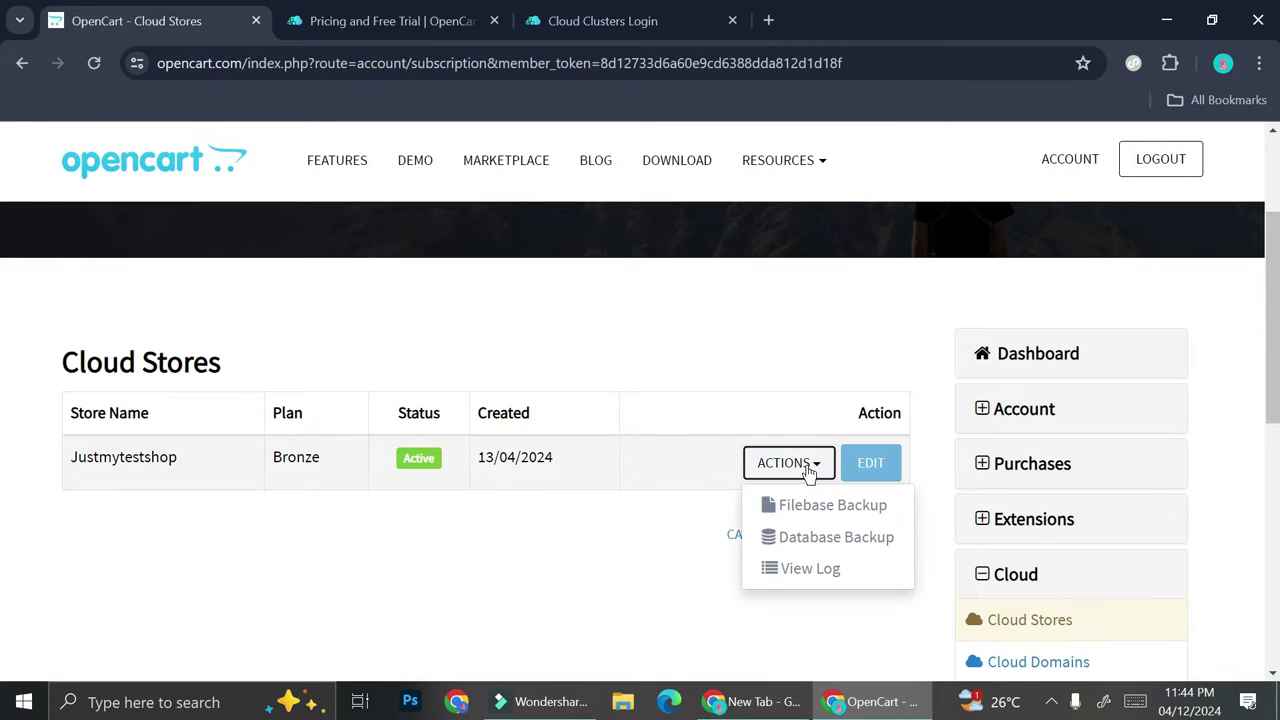
pyautogui.click(870, 461)
pyautogui.scroll(-1, 720, 424)
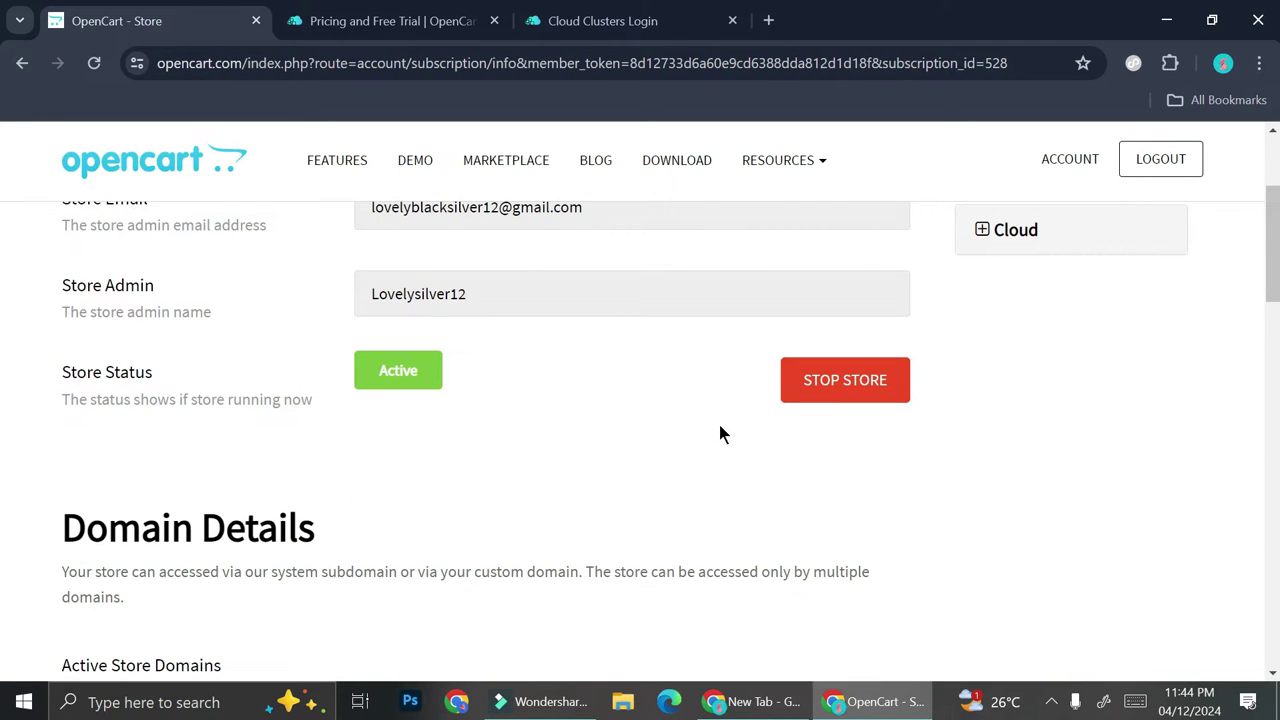
pyautogui.scroll(-3, 722, 434)
pyautogui.hotkey('alt', 'Left')
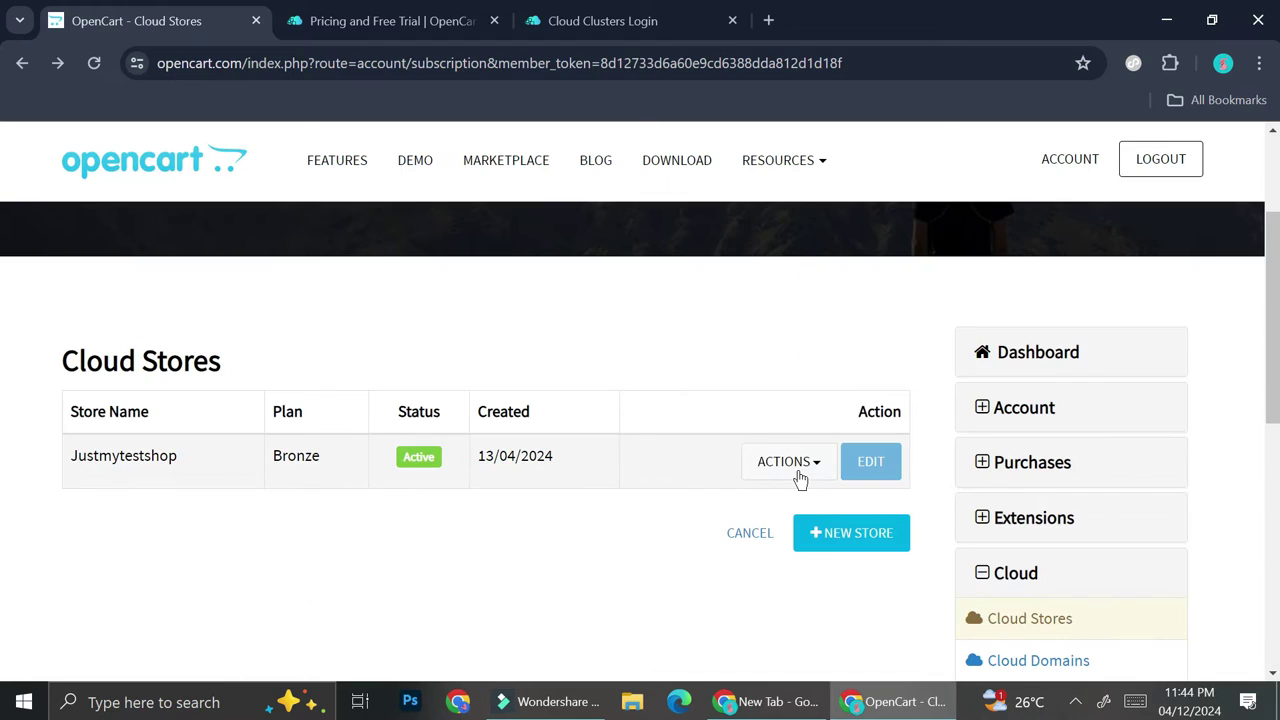
pyautogui.click(799, 475)
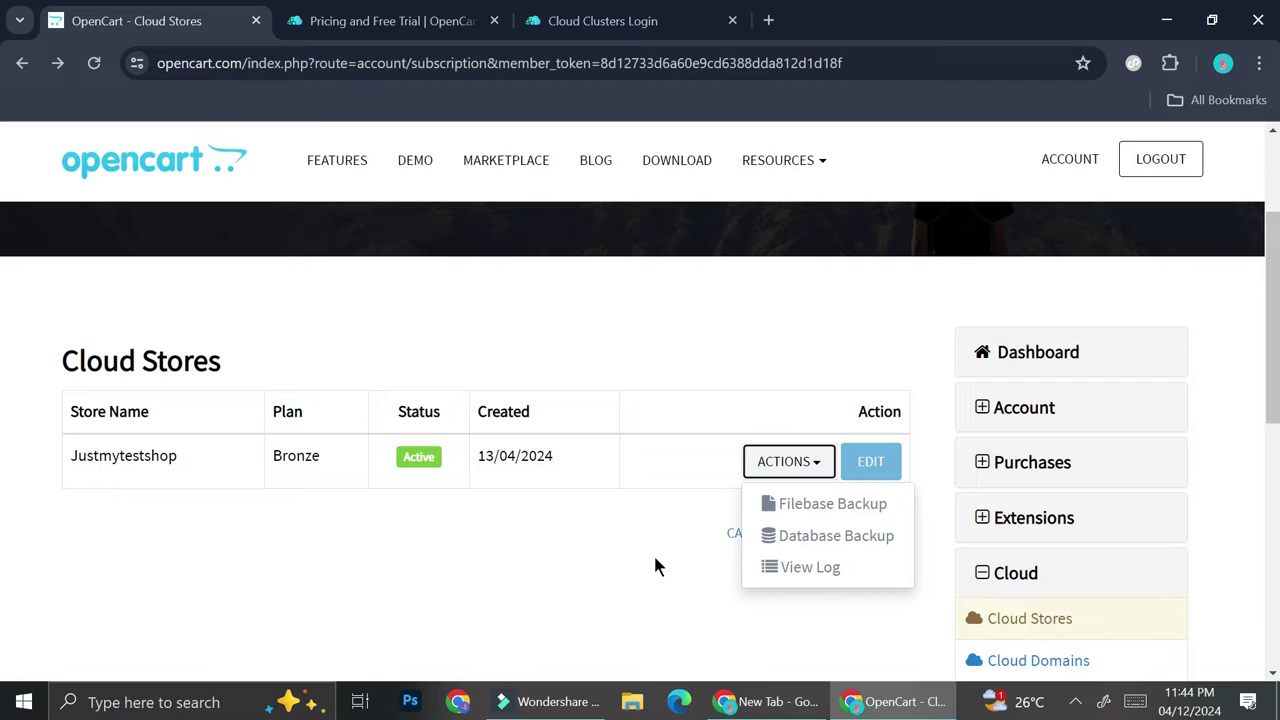
pyautogui.click(645, 521)
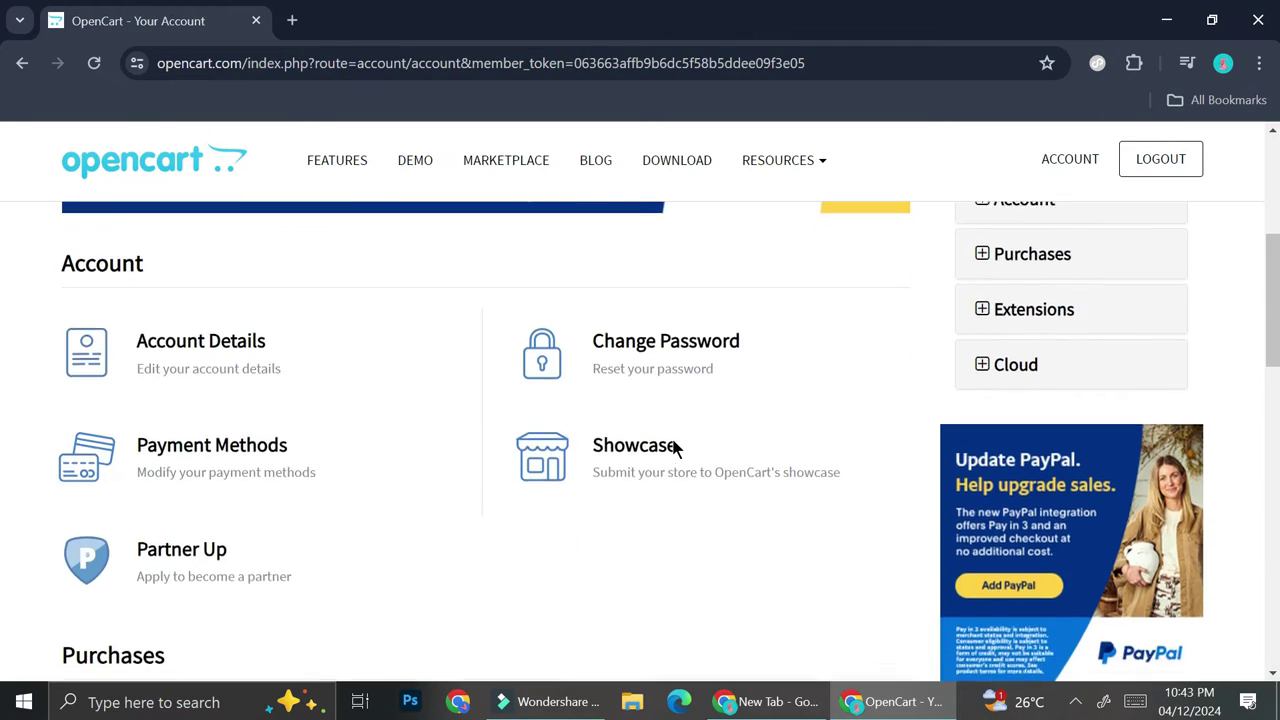
# - Go from the account dashboard to the OpenCart demonstration page and look over the Store Front and Administration demos
pyautogui.scroll(-2, 674, 446)
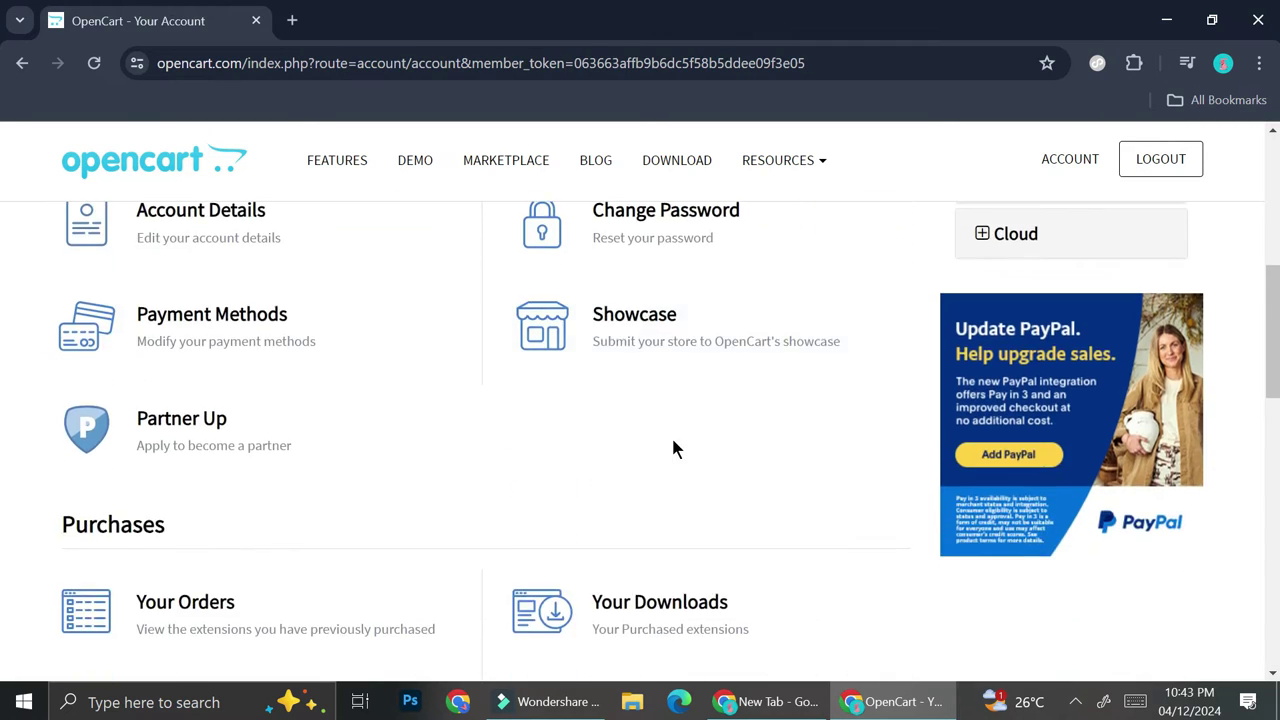
pyautogui.scroll(-2, 673, 447)
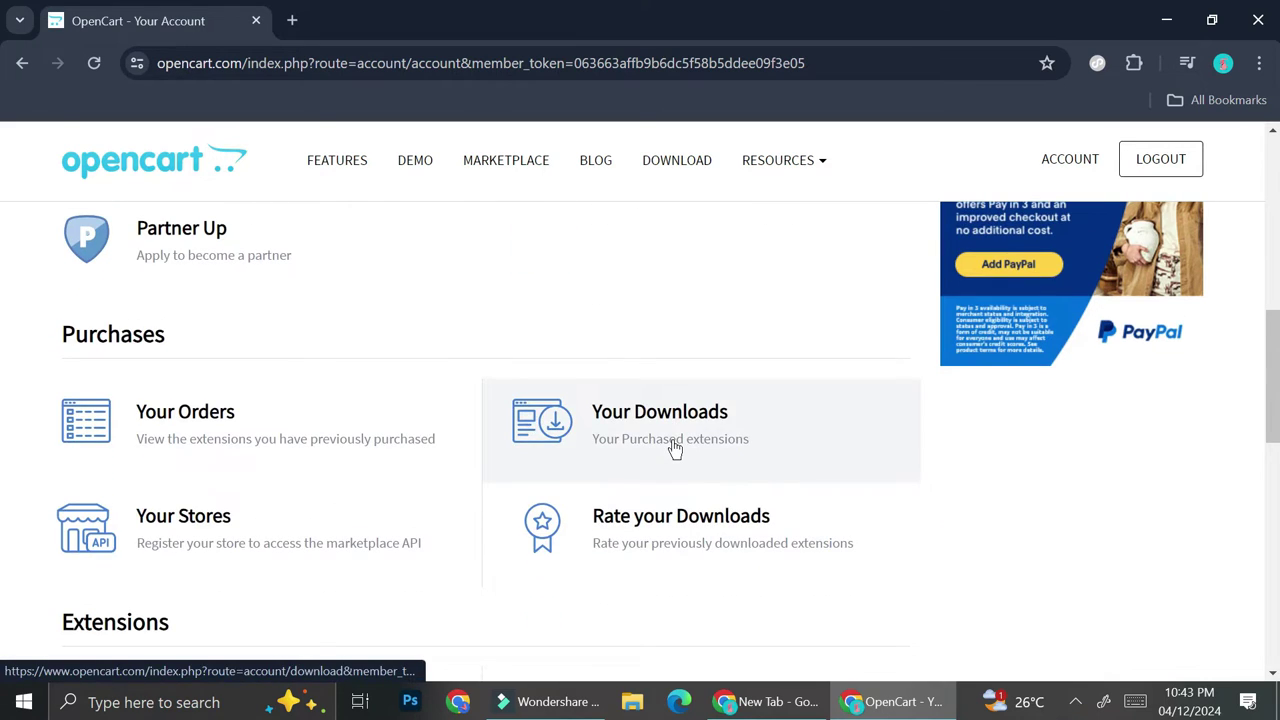
pyautogui.scroll(-1, 674, 446)
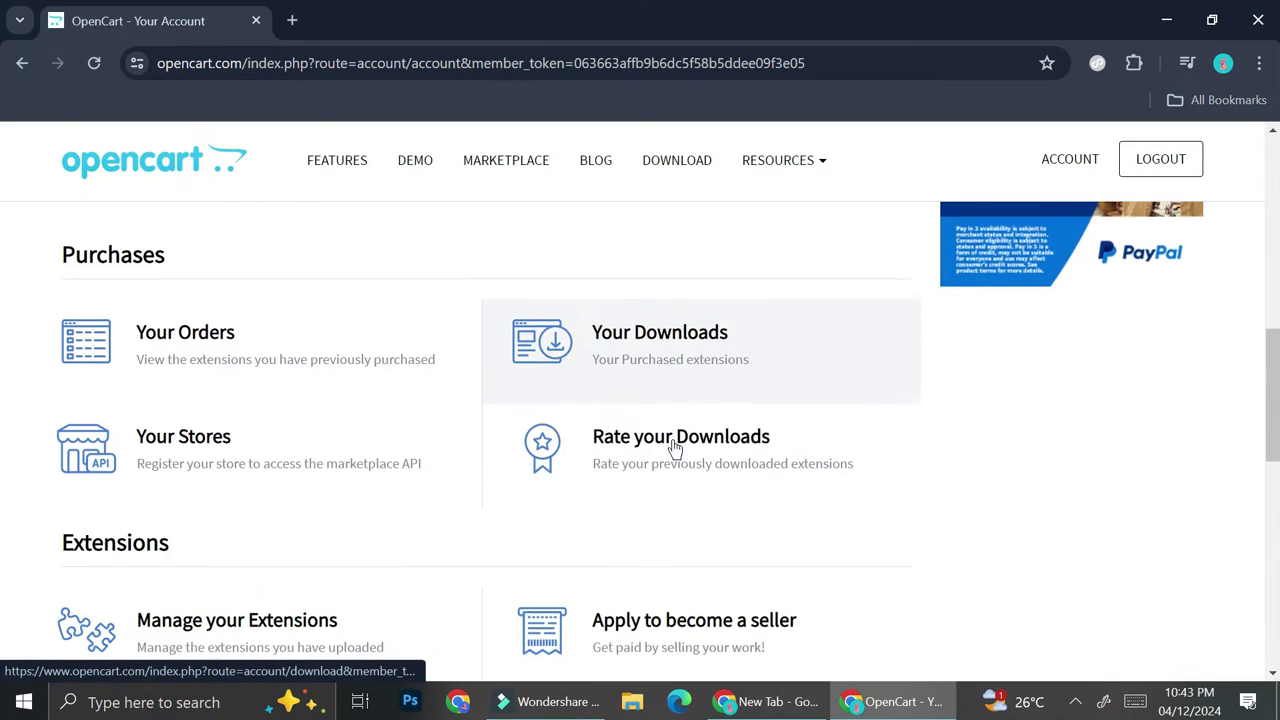
pyautogui.click(418, 162)
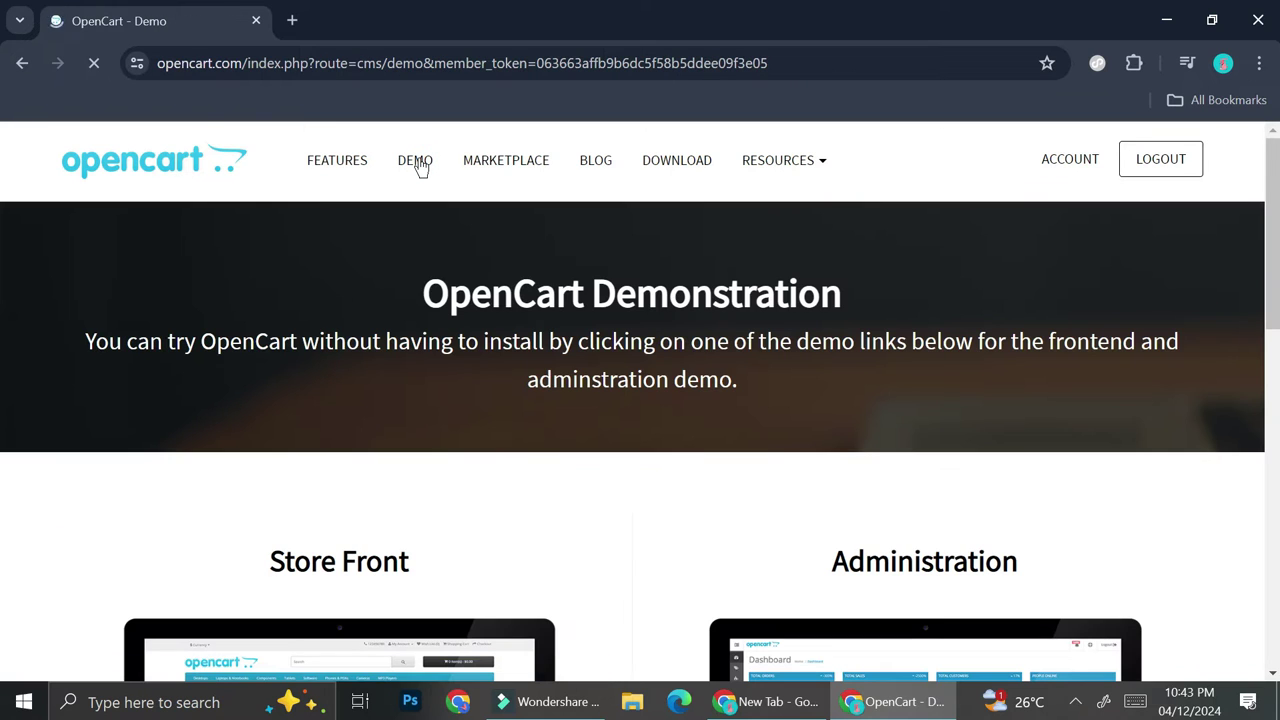
pyautogui.scroll(-3, 460, 472)
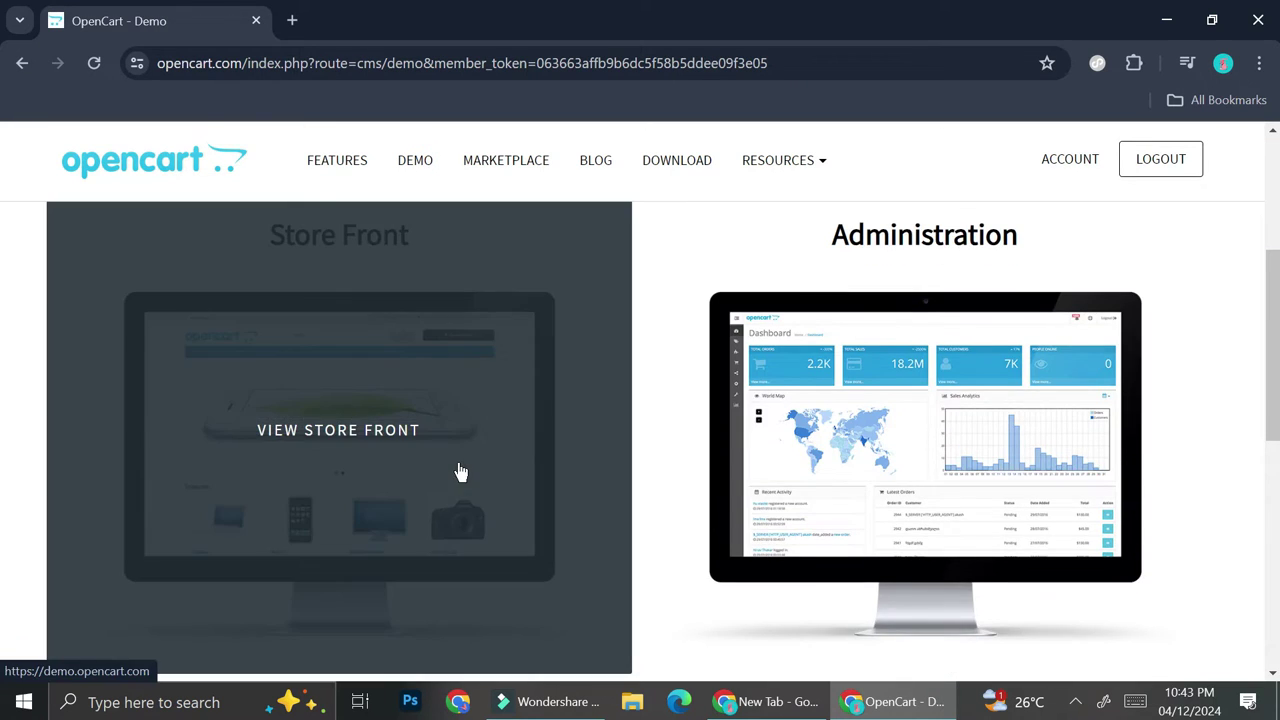
pyautogui.scroll(-1, 460, 472)
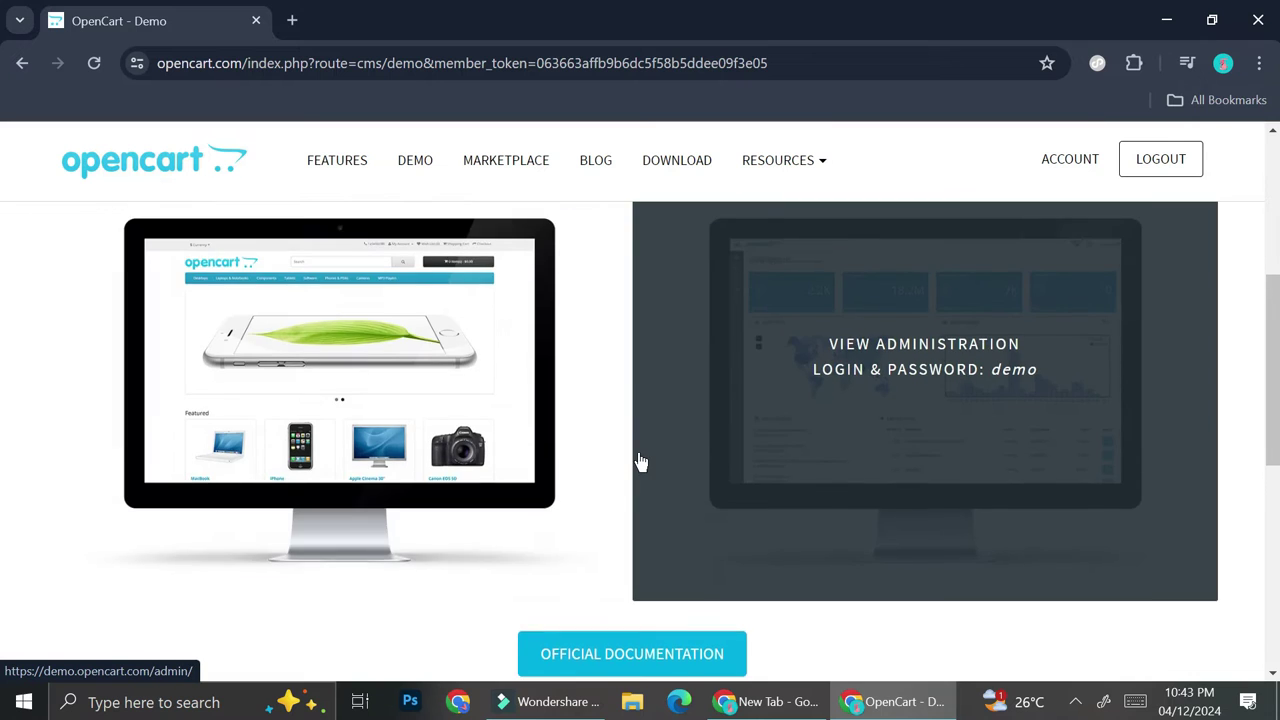
pyautogui.scroll(1, 640, 463)
pyautogui.scroll(1, 456, 368)
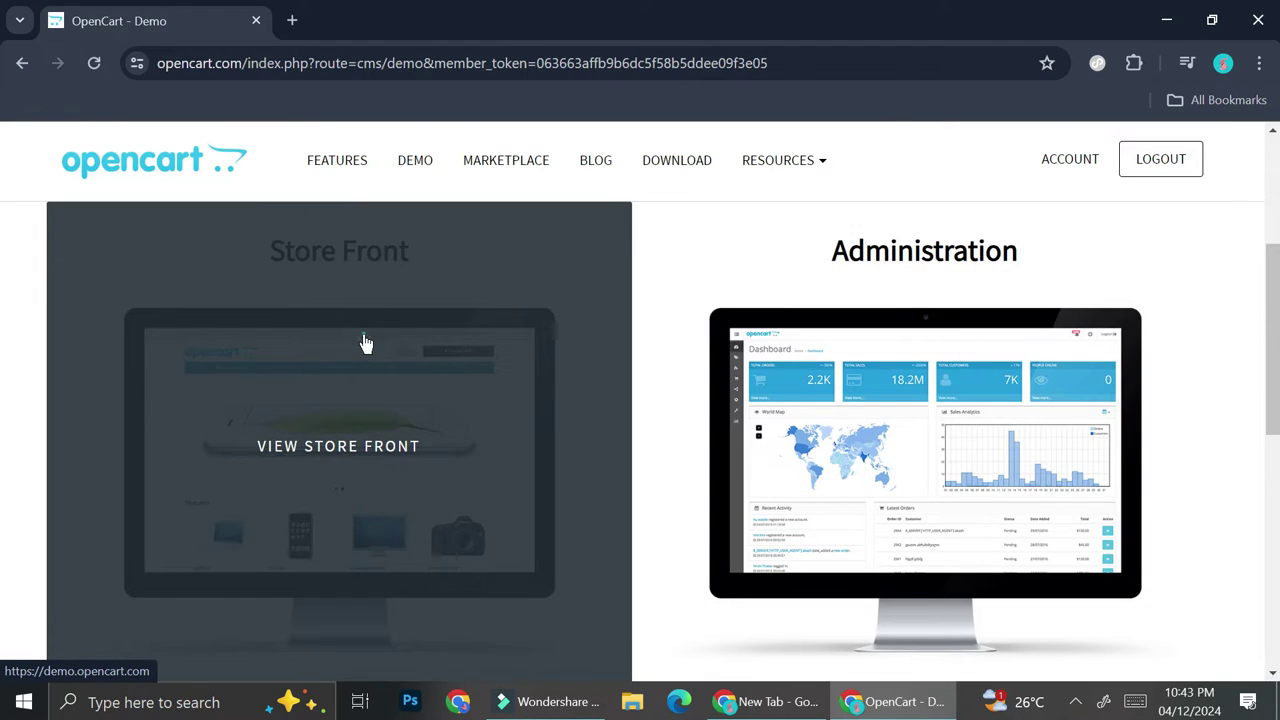
# - Open the Store Front demo and browse its home page, including the banner slideshow and featured products
pyautogui.click(366, 343)
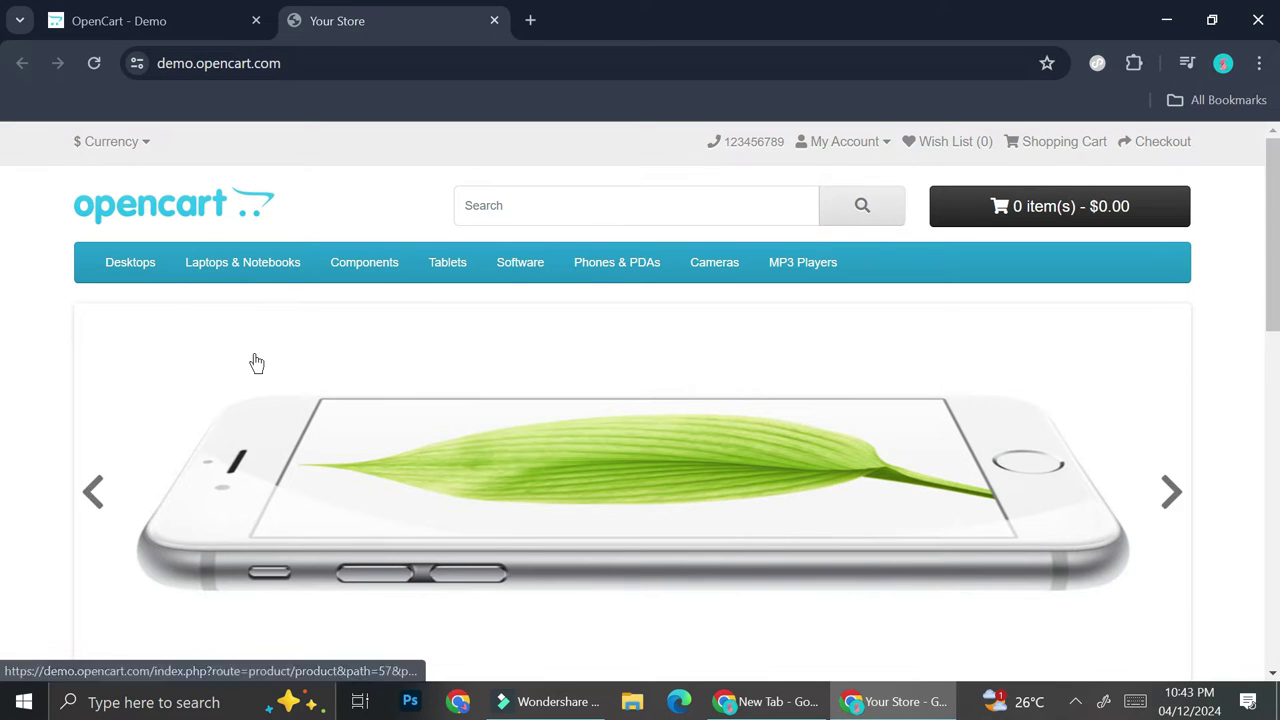
pyautogui.scroll(-1, 252, 362)
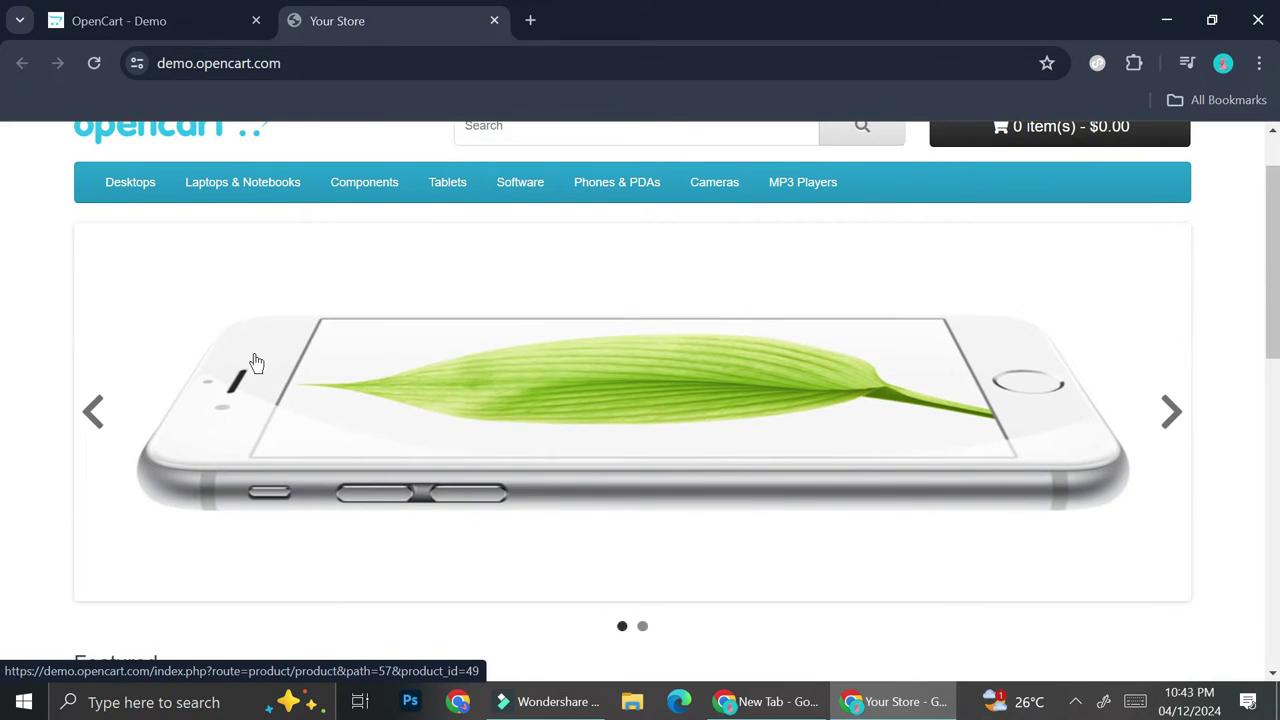
pyautogui.scroll(1, 257, 363)
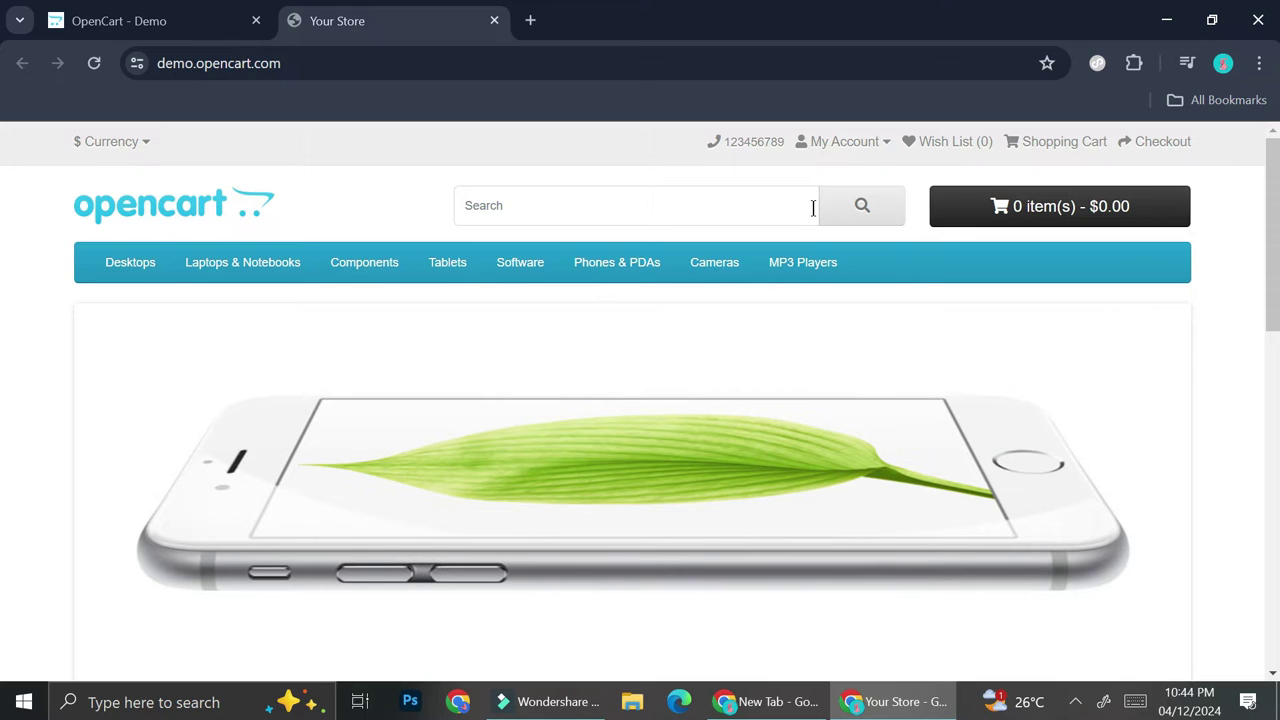
pyautogui.scroll(-5, 813, 208)
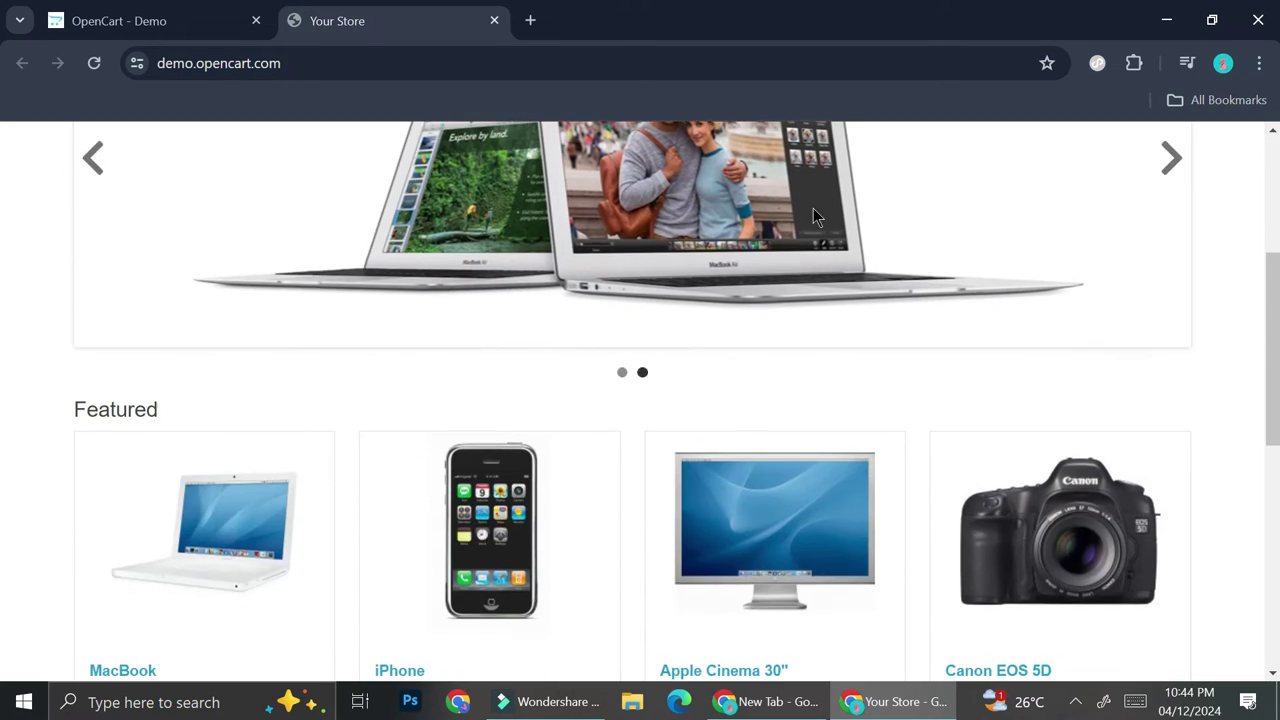
pyautogui.scroll(3, 813, 217)
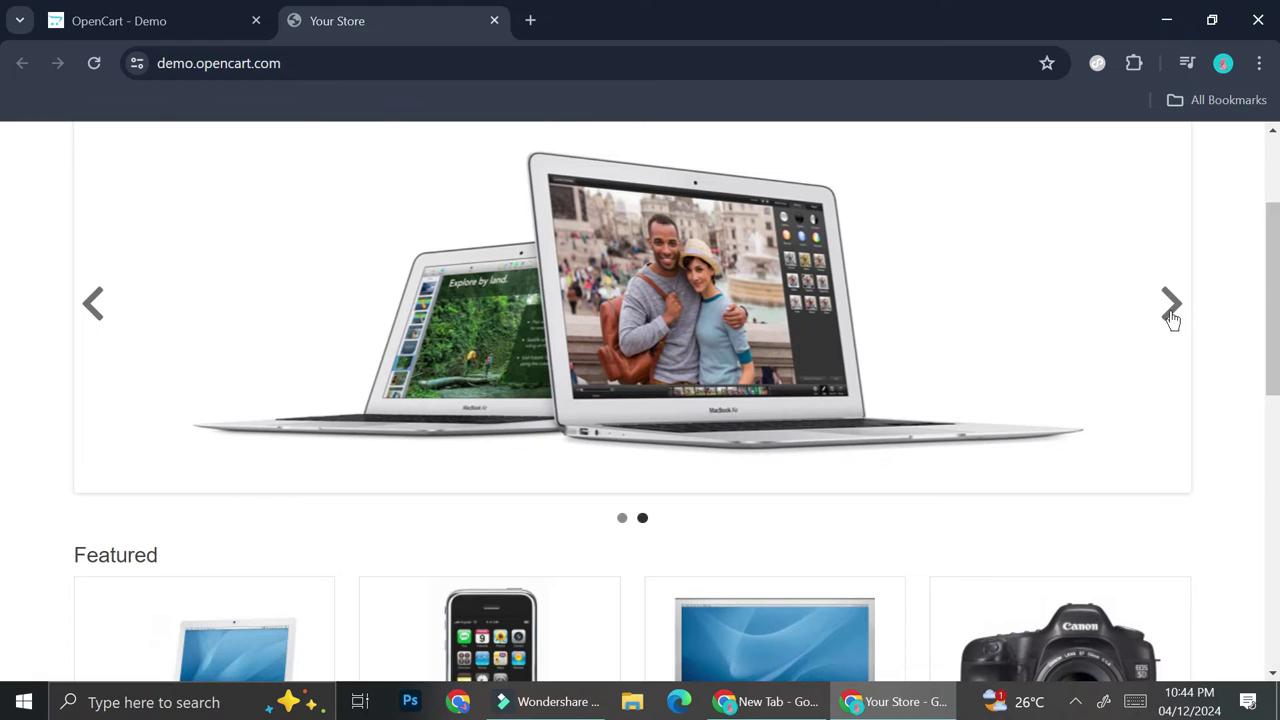
pyautogui.click(1176, 316)
pyautogui.scroll(-3, 771, 434)
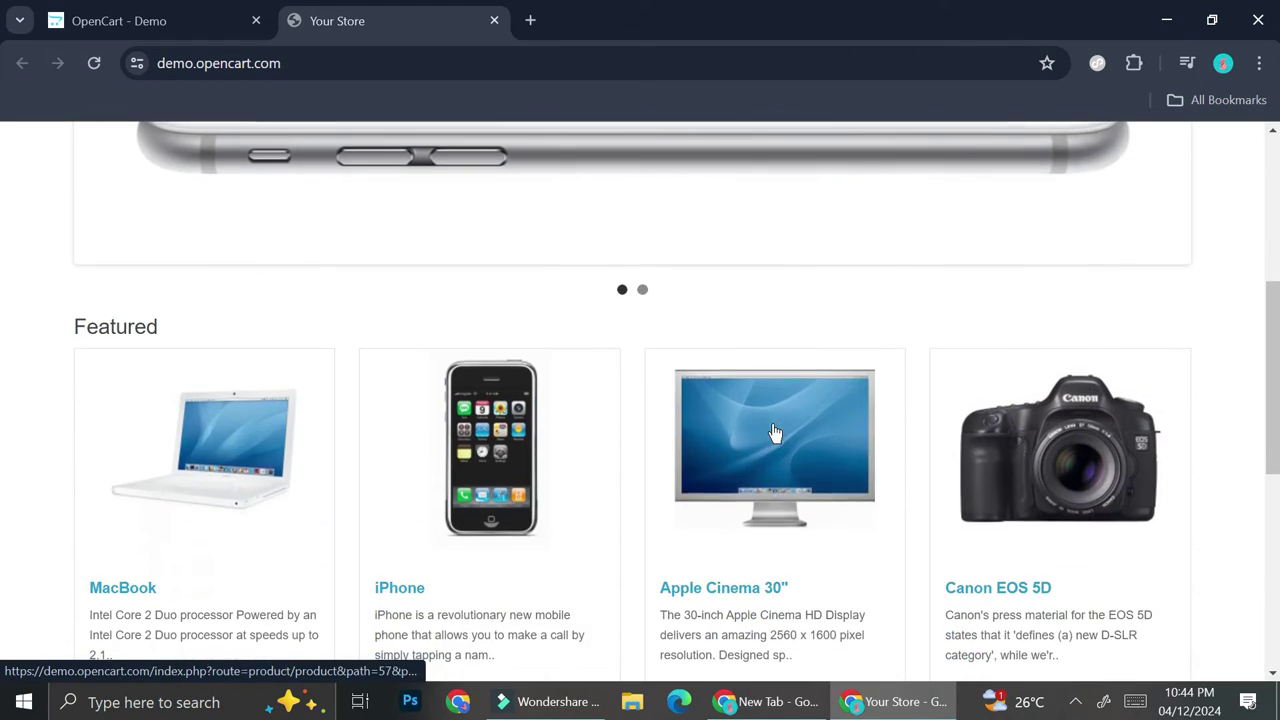
pyautogui.scroll(-1, 775, 431)
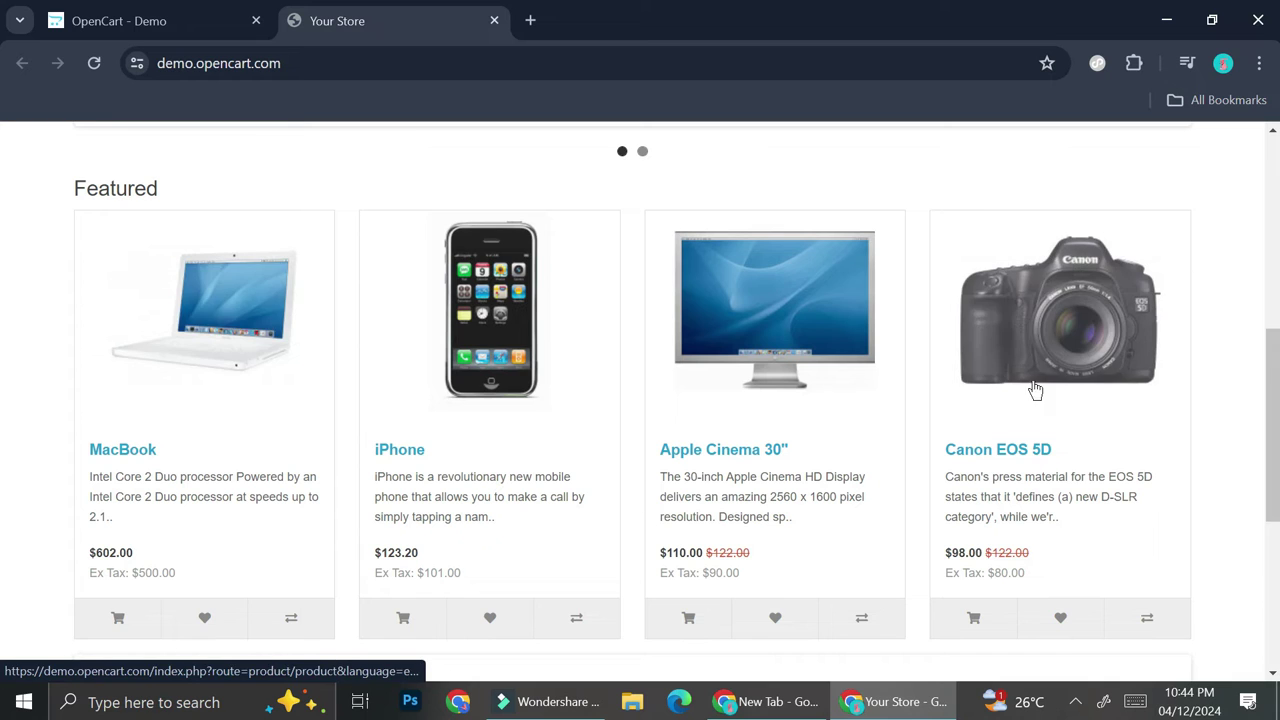
# - Open the featured MacBook product in the demo store and review its images, purchase options and description
pyautogui.scroll(-4, 1035, 390)
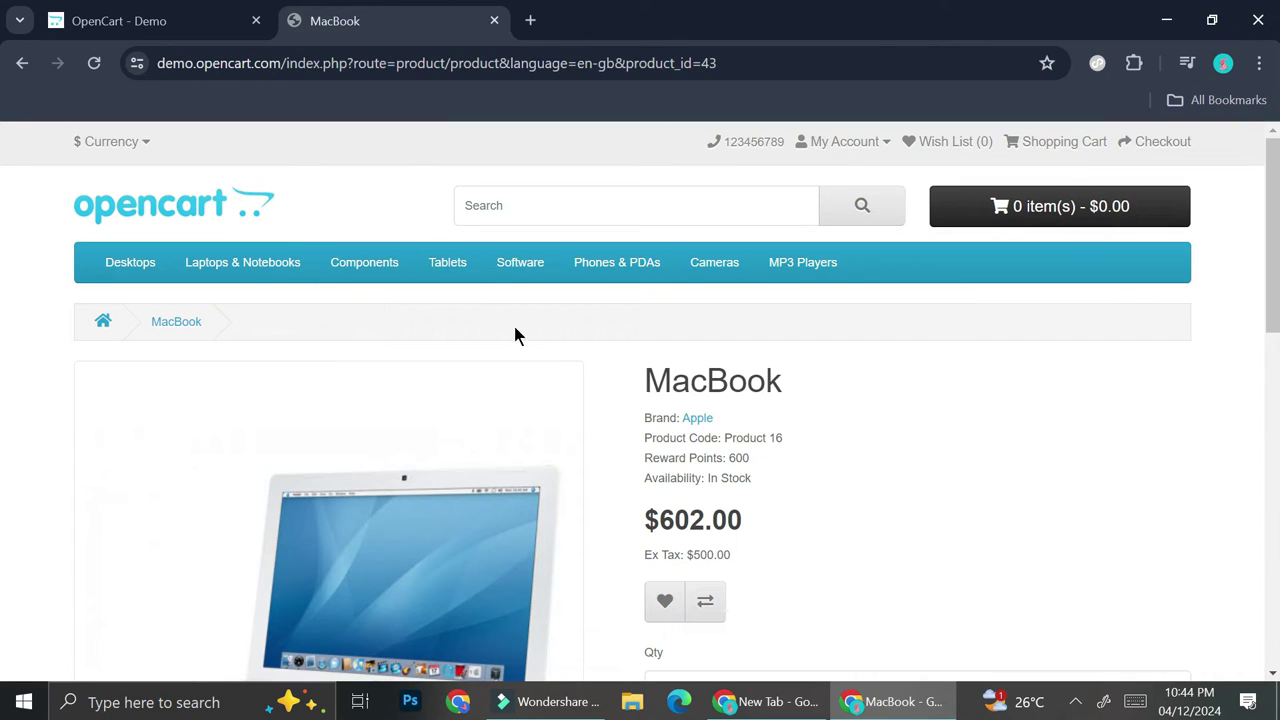
pyautogui.scroll(-4, 534, 519)
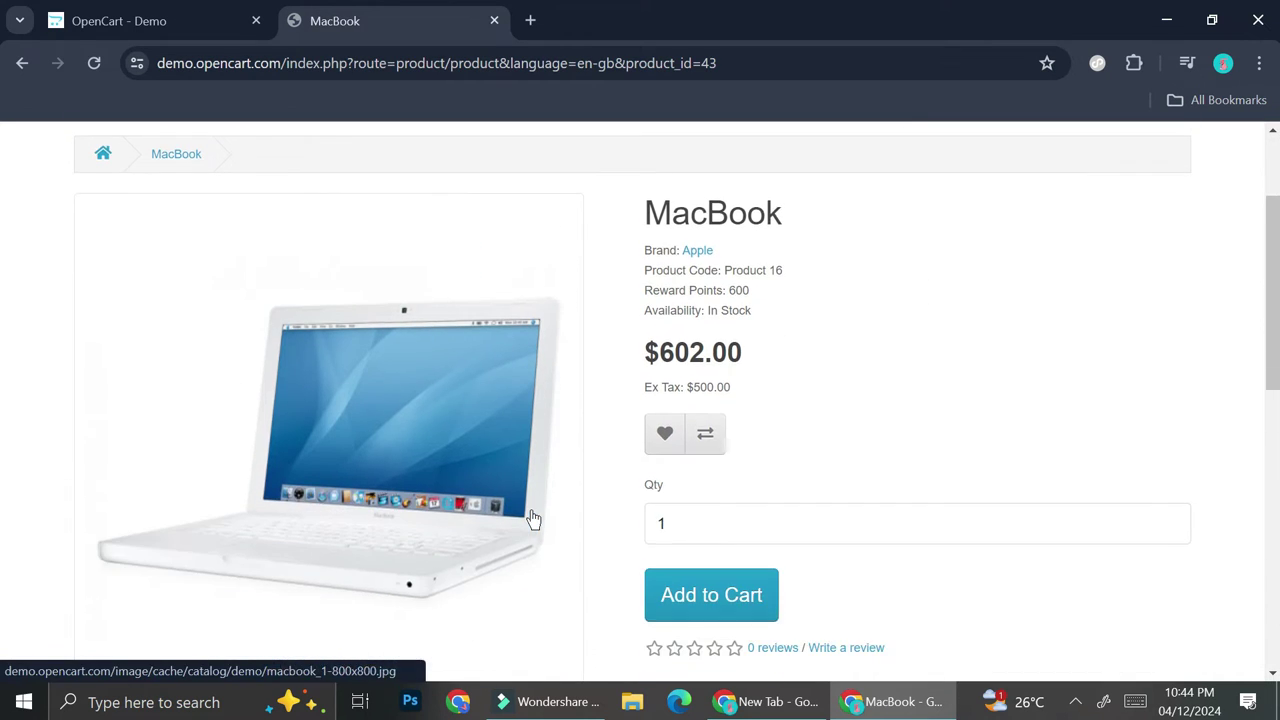
pyautogui.scroll(-2, 534, 519)
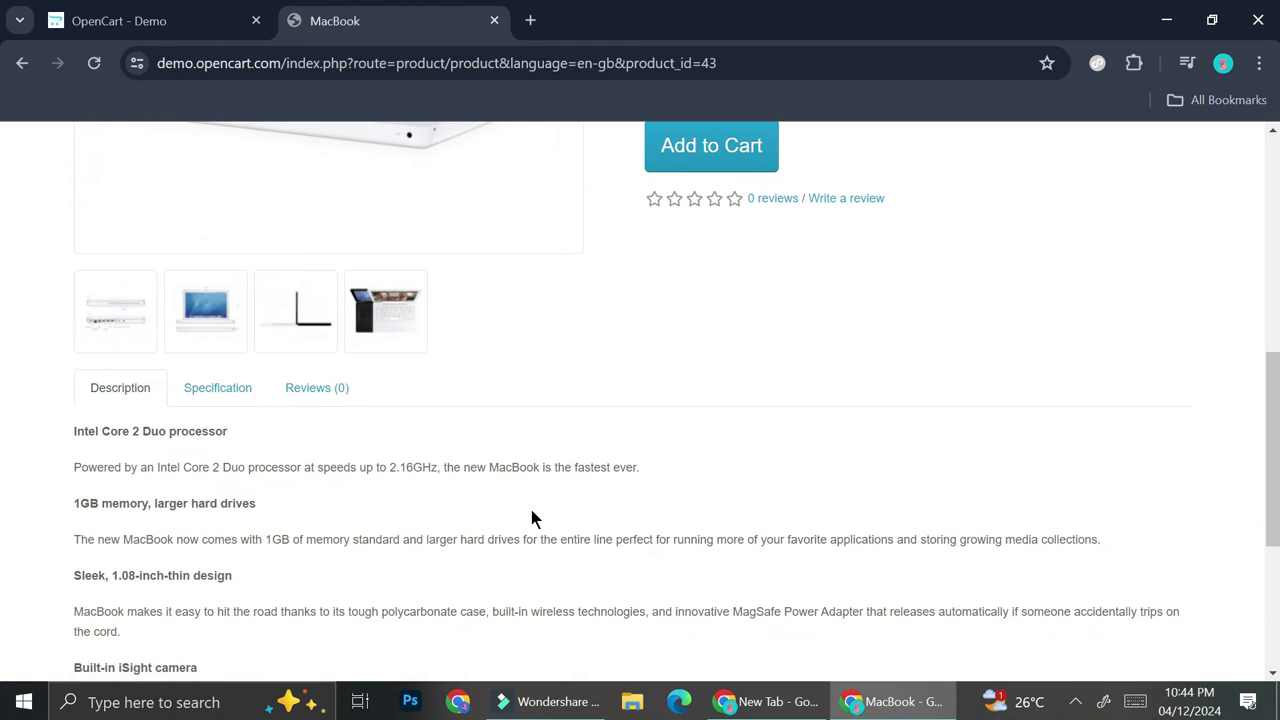
pyautogui.scroll(-2, 532, 519)
pyautogui.scroll(10, 531, 509)
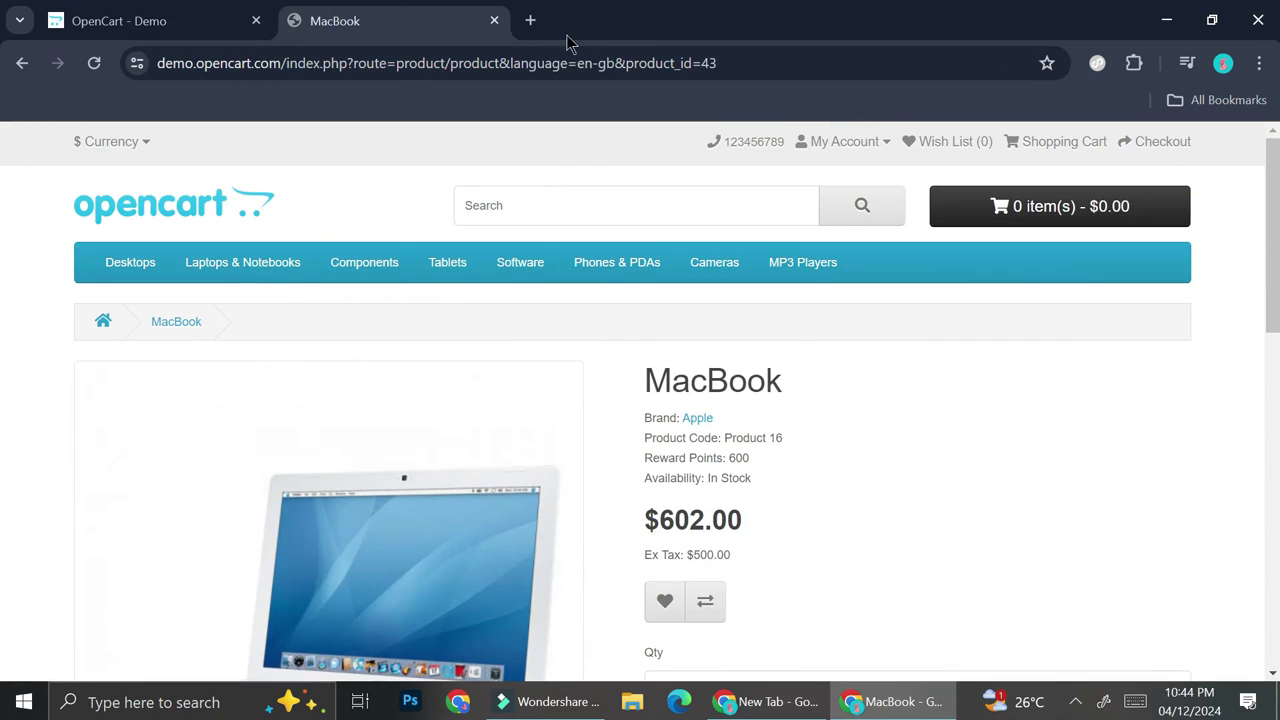
# - Close the demo store front and open the Administration demo
pyautogui.click(494, 20)
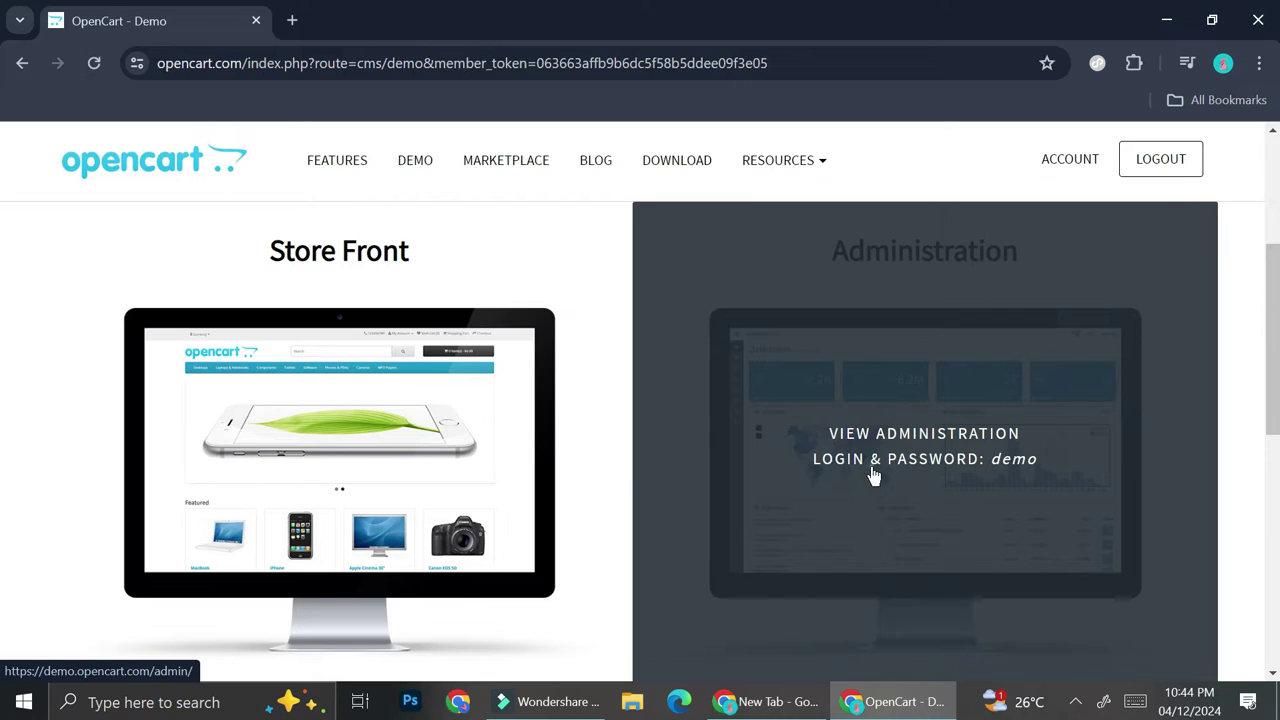
pyautogui.click(871, 472)
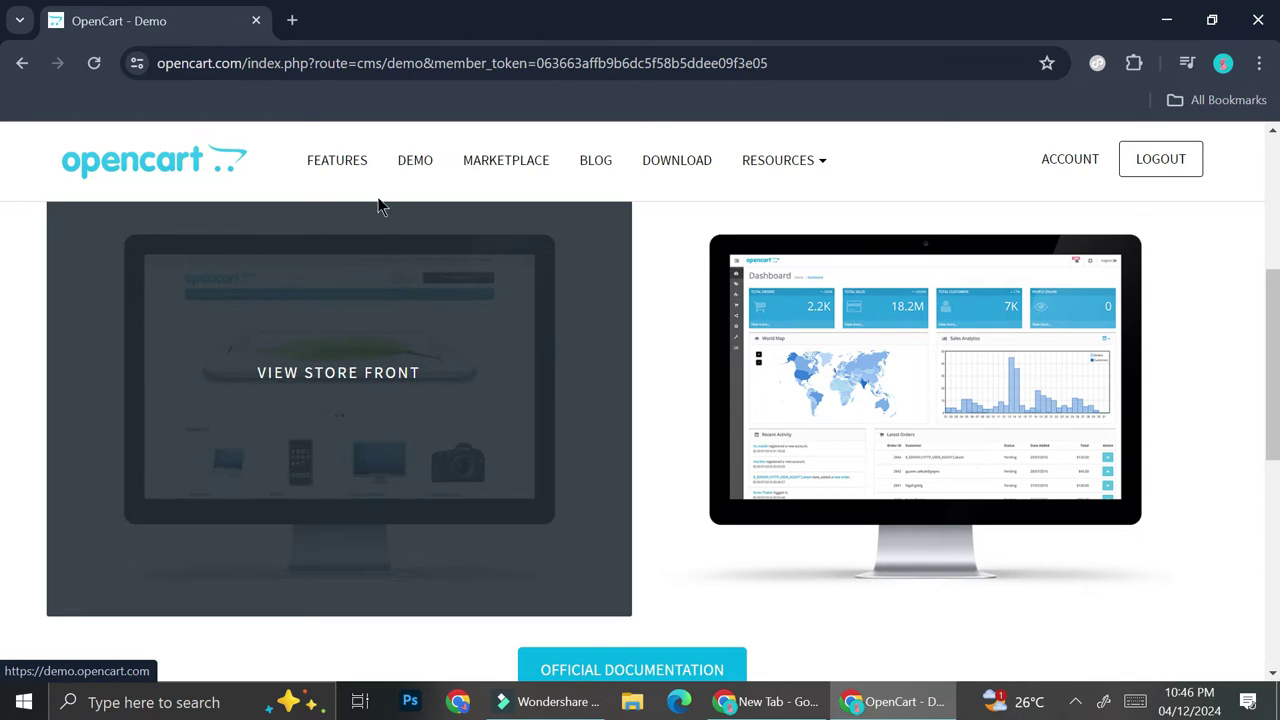
# - Open the OpenCart account dashboard and look over its Account and Purchases sections
pyautogui.click(1086, 171)
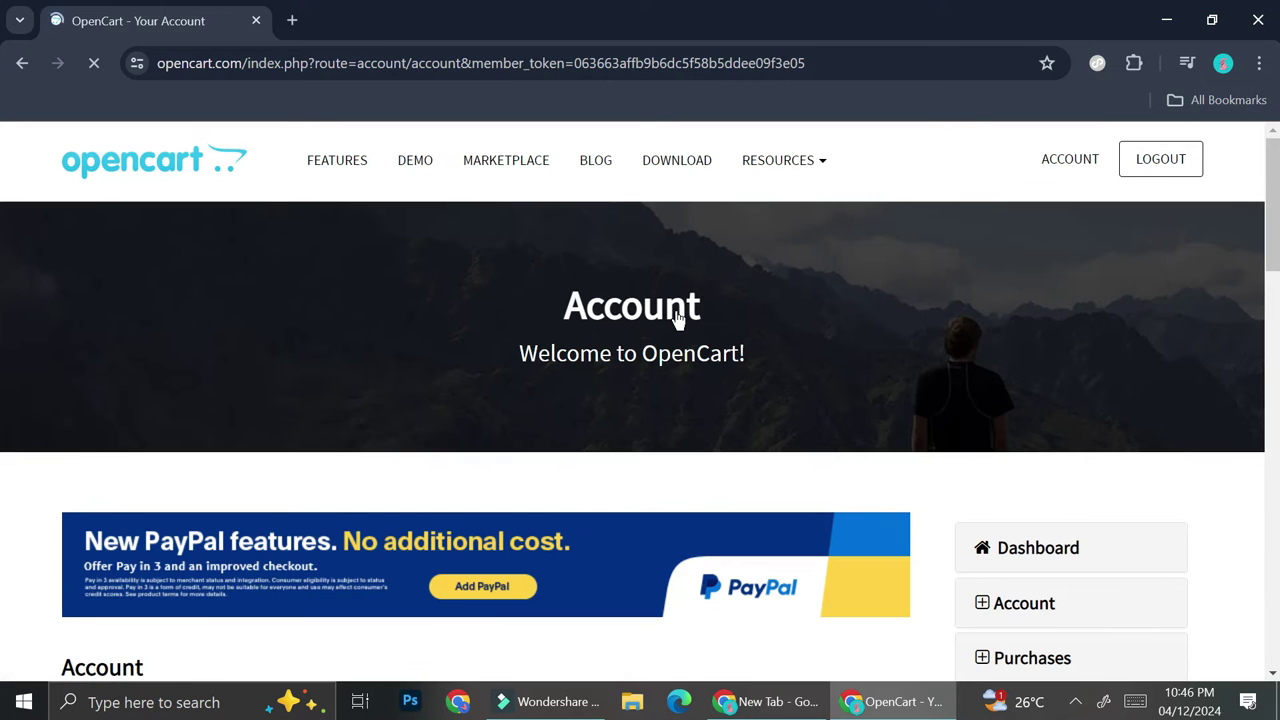
pyautogui.scroll(-3, 678, 320)
pyautogui.scroll(-2, 678, 320)
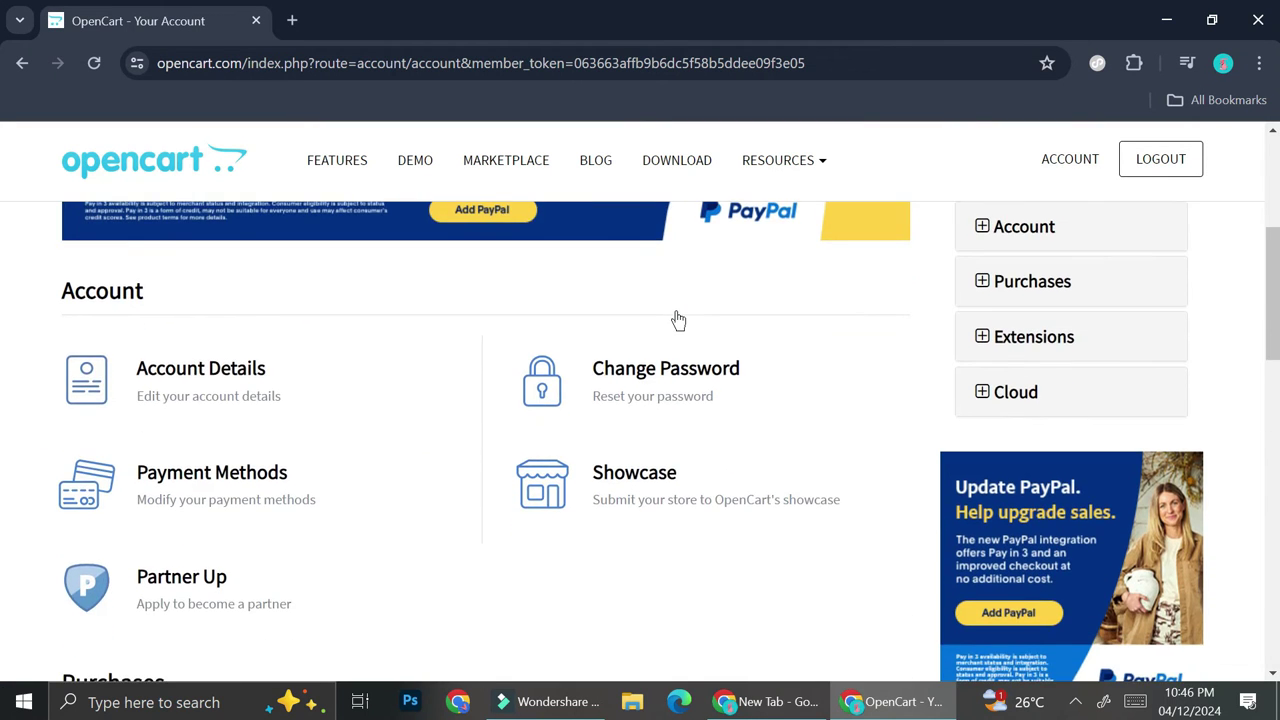
pyautogui.scroll(-3, 614, 468)
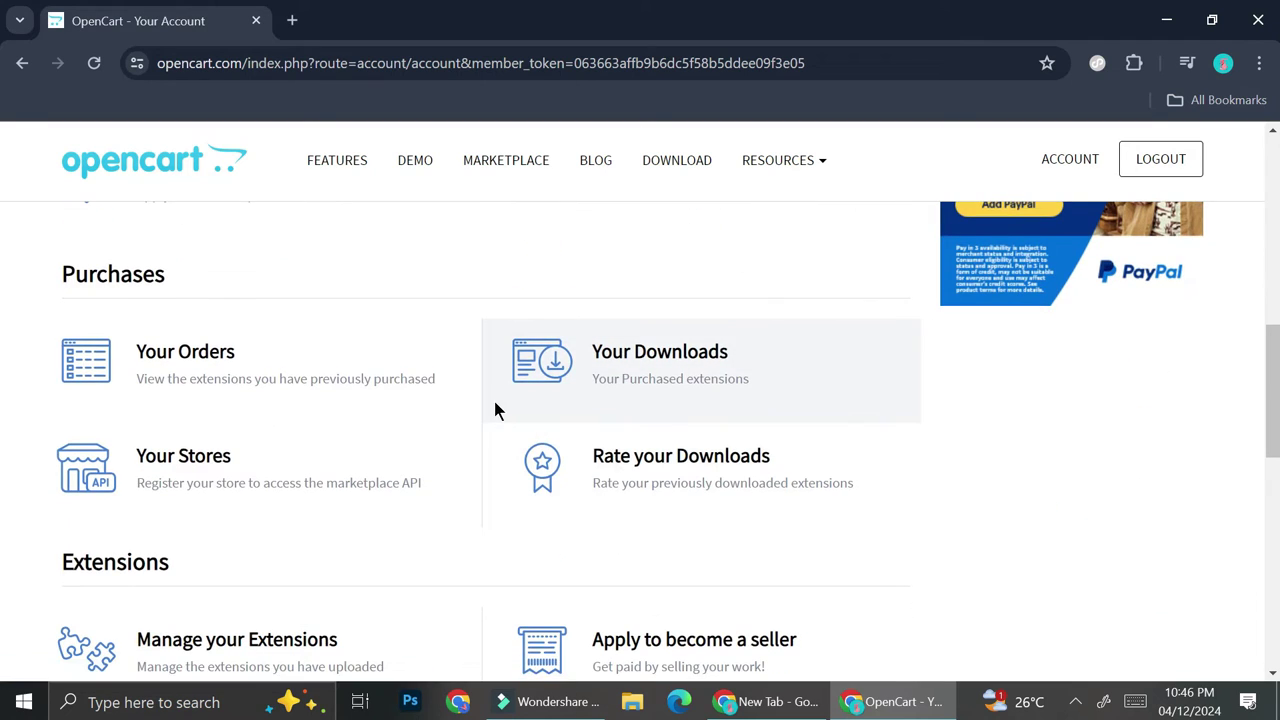
# - Open Your Orders under Purchases and review the order history table and the related purchase links
pyautogui.click(380, 372)
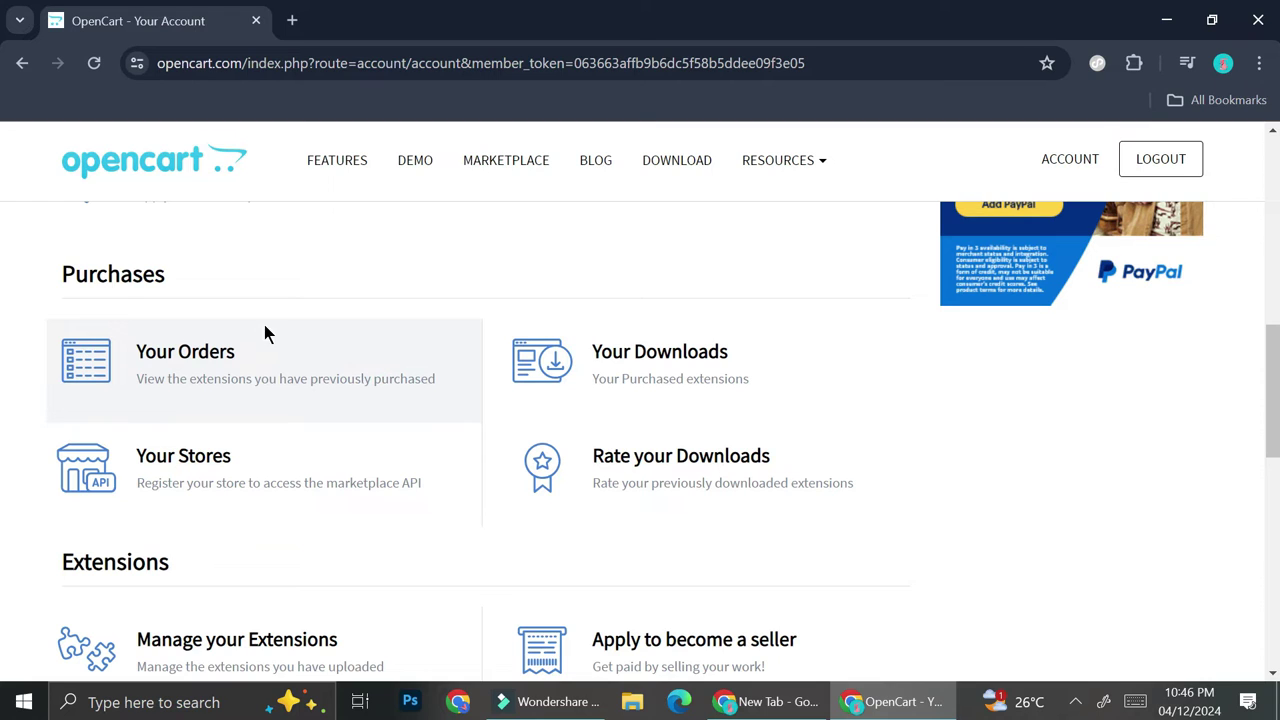
pyautogui.click(240, 358)
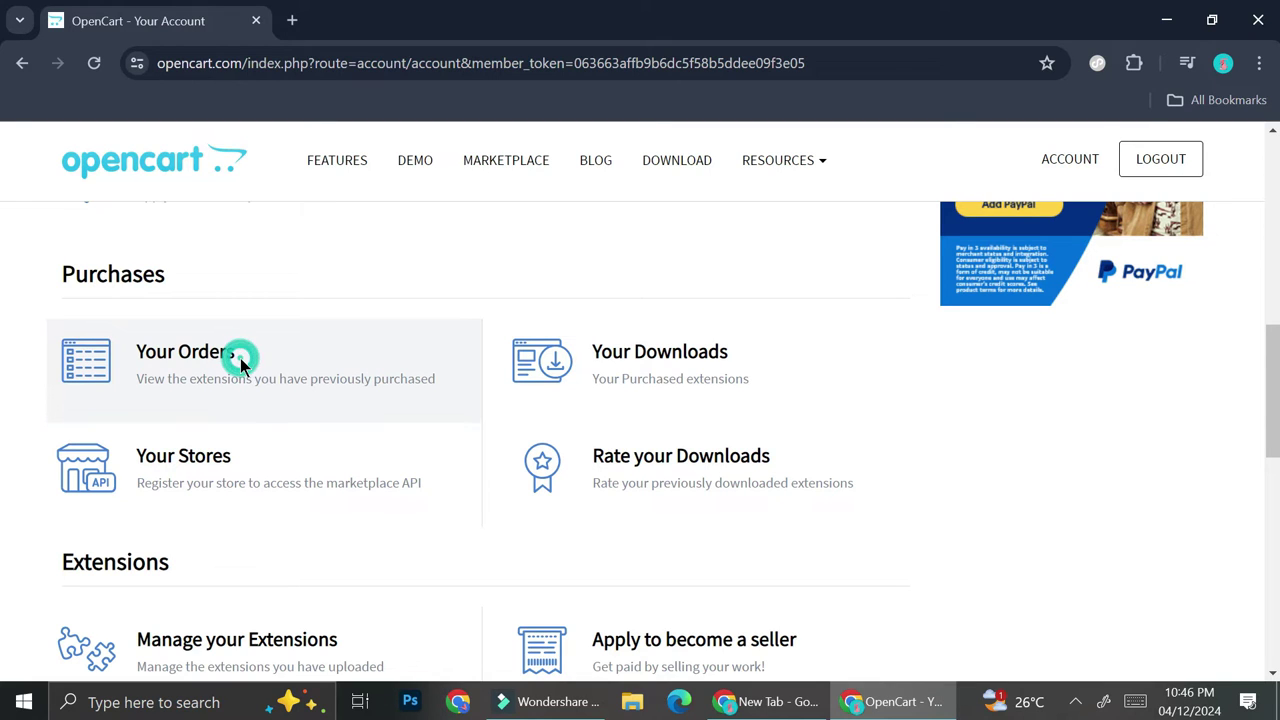
pyautogui.click(184, 365)
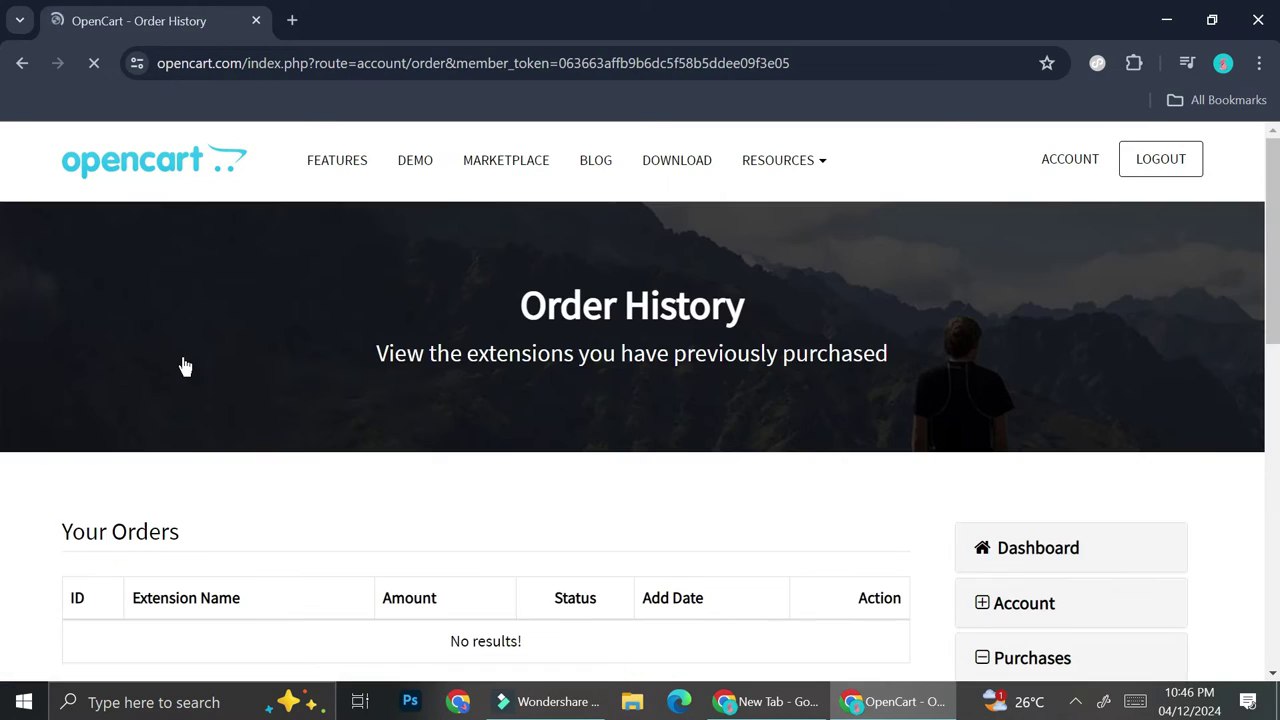
pyautogui.scroll(2, 185, 365)
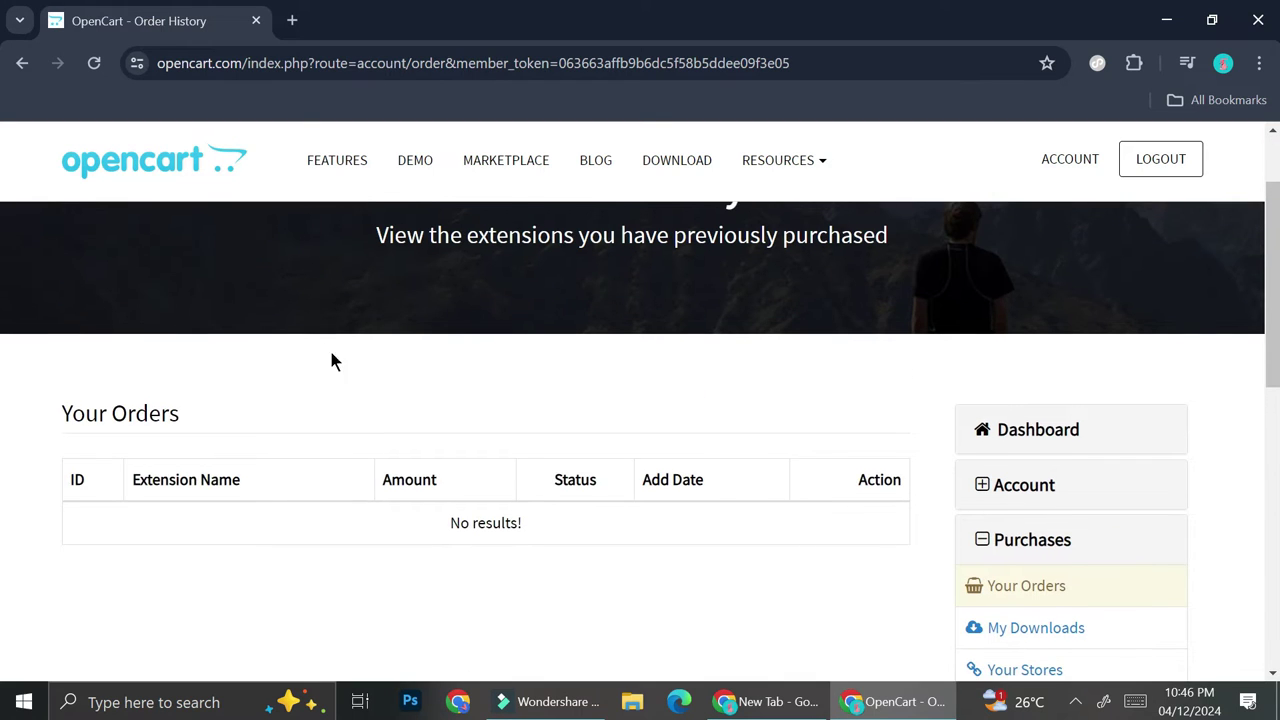
pyautogui.scroll(-2, 580, 432)
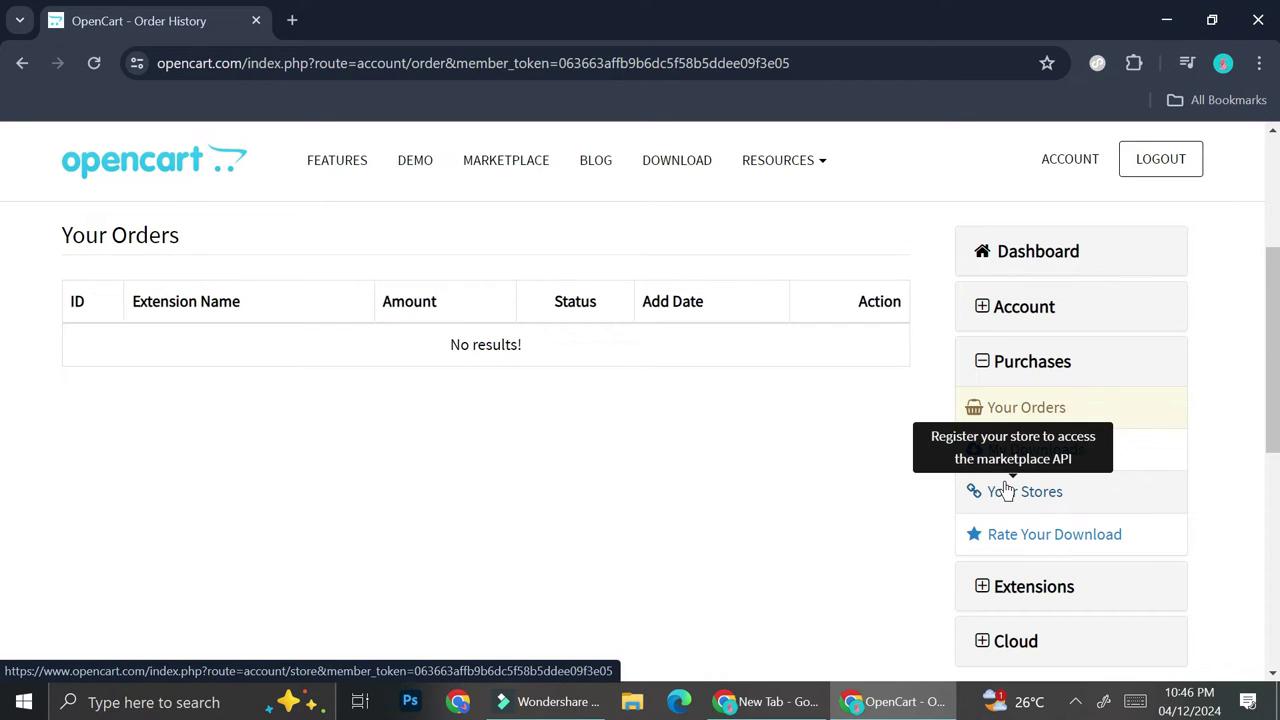
pyautogui.scroll(-2, 687, 380)
pyautogui.scroll(3, 687, 380)
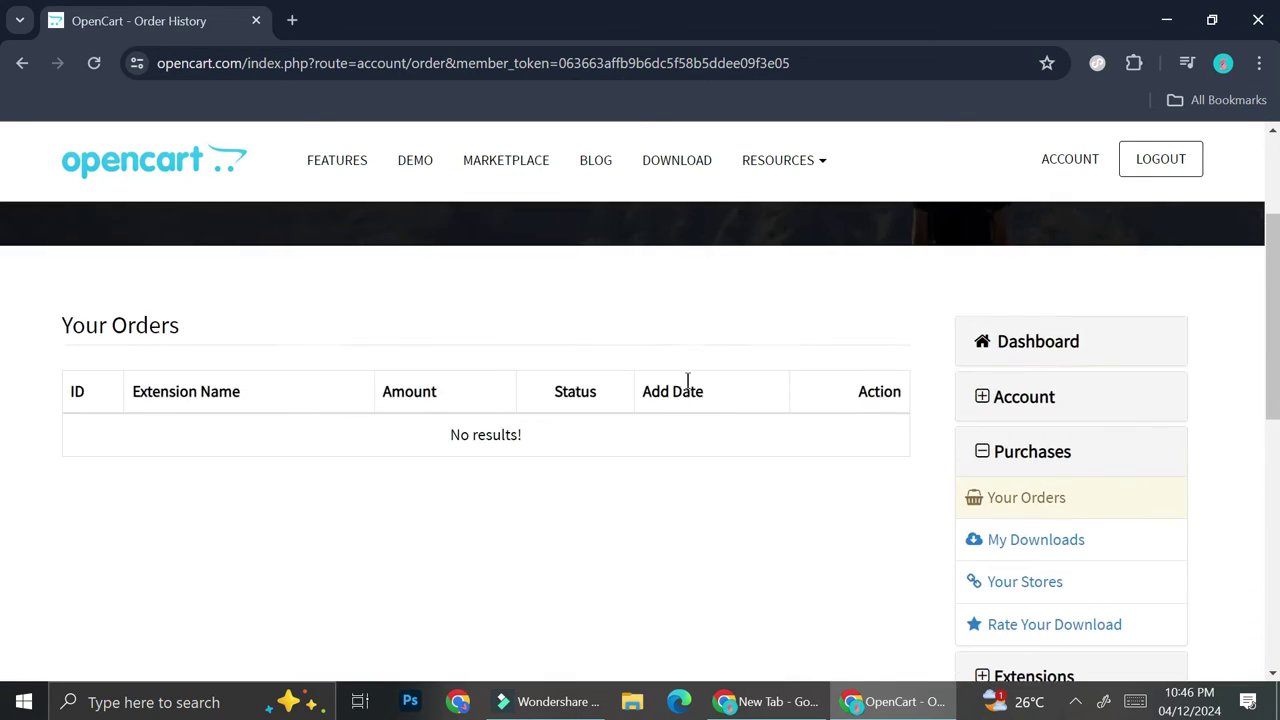
# - Go back to the account dashboard and open the Cloud Stores invoices to review the subscription invoice list
pyautogui.hotkey('alt', 'Left')
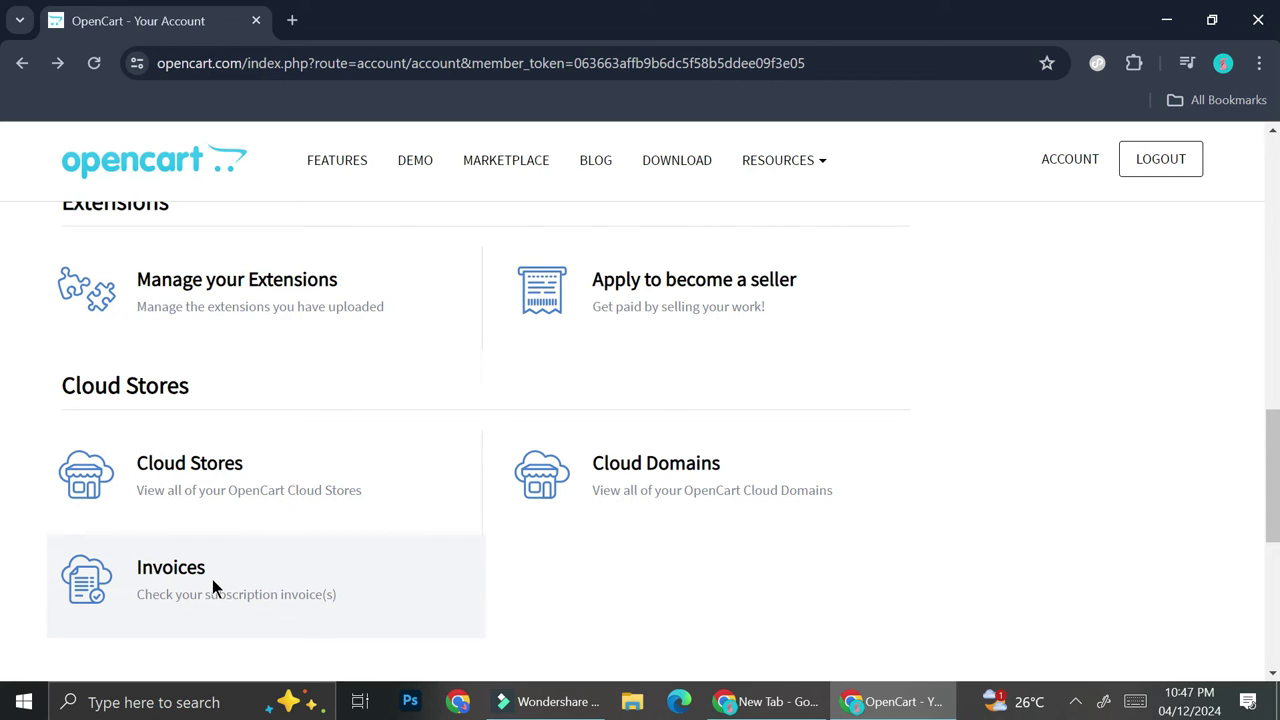
pyautogui.click(135, 567)
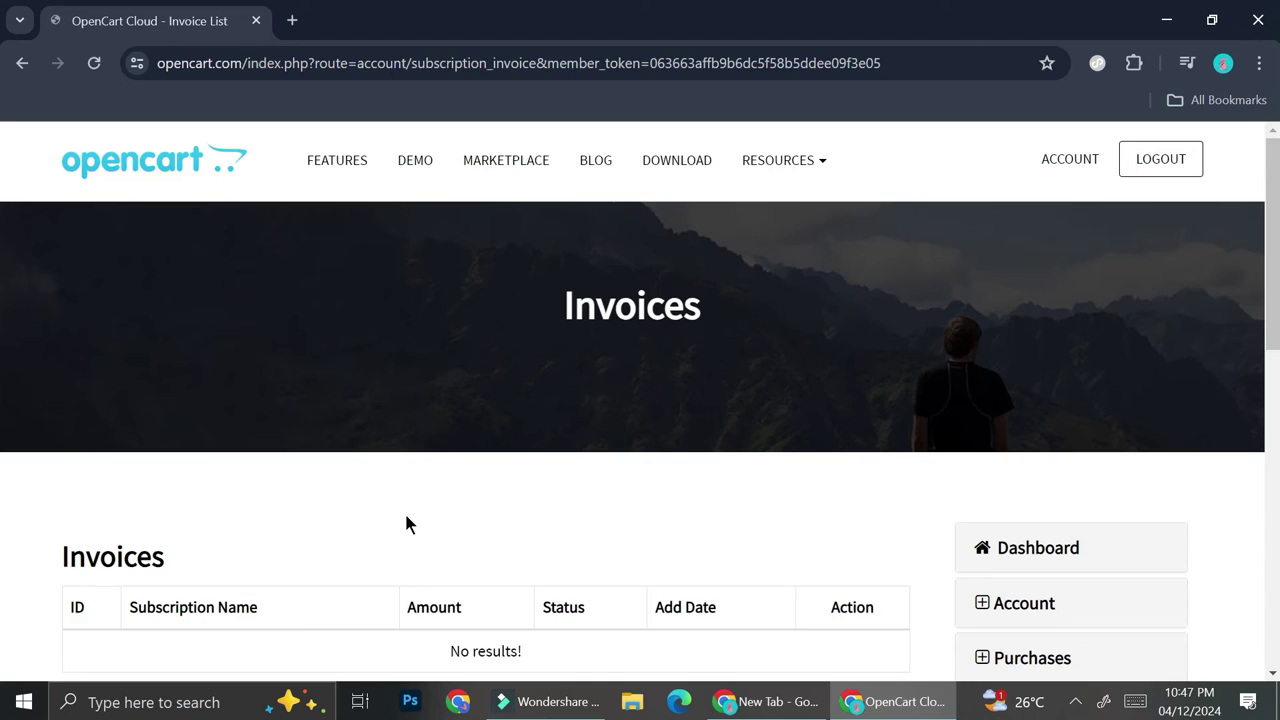
pyautogui.scroll(-2, 406, 518)
pyautogui.scroll(-2, 406, 522)
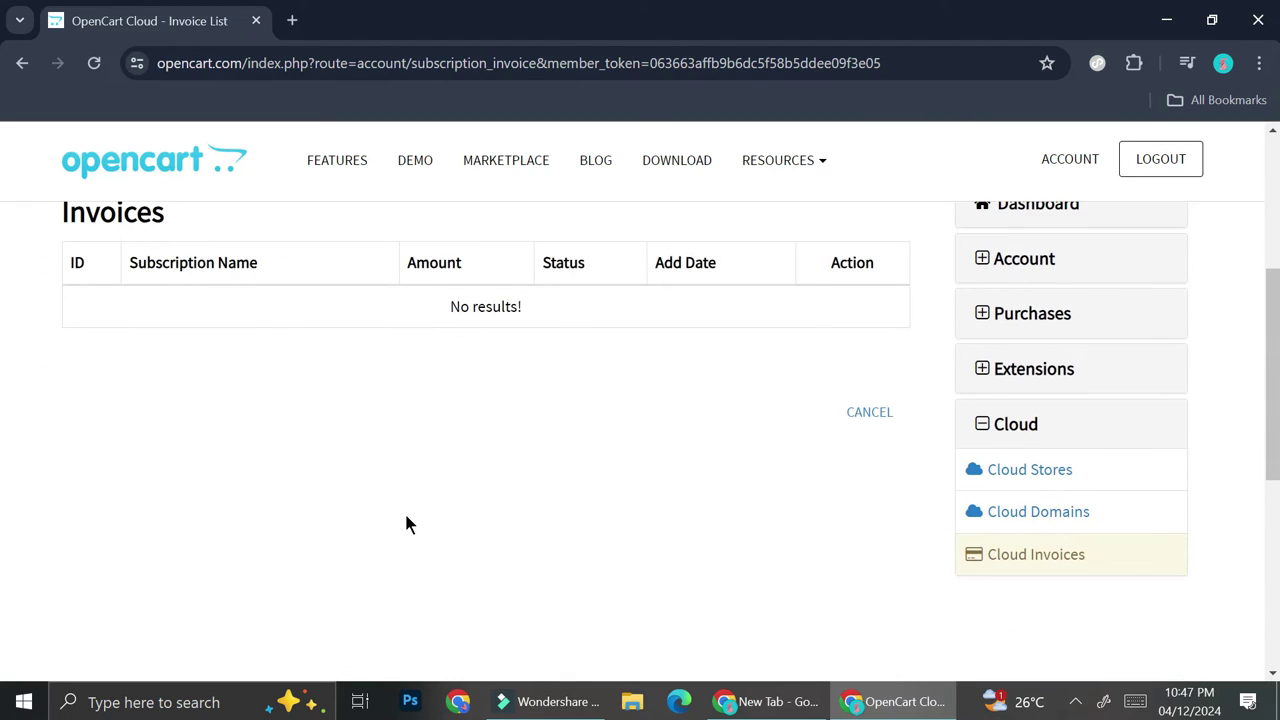
# - Return to the account dashboard, open Partner Up and read the requirements for applying to become a partner
pyautogui.hotkey('alt', 'Left')
pyautogui.scroll(-1, 338, 398)
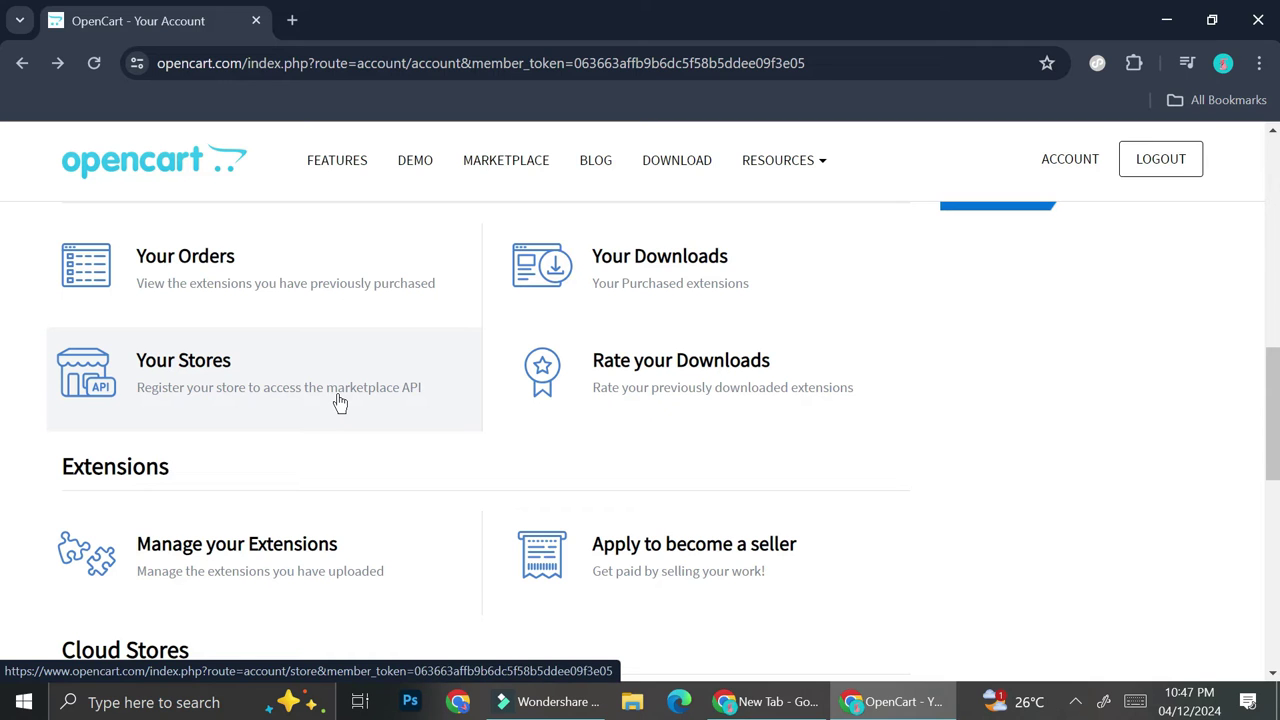
pyautogui.scroll(1, 338, 400)
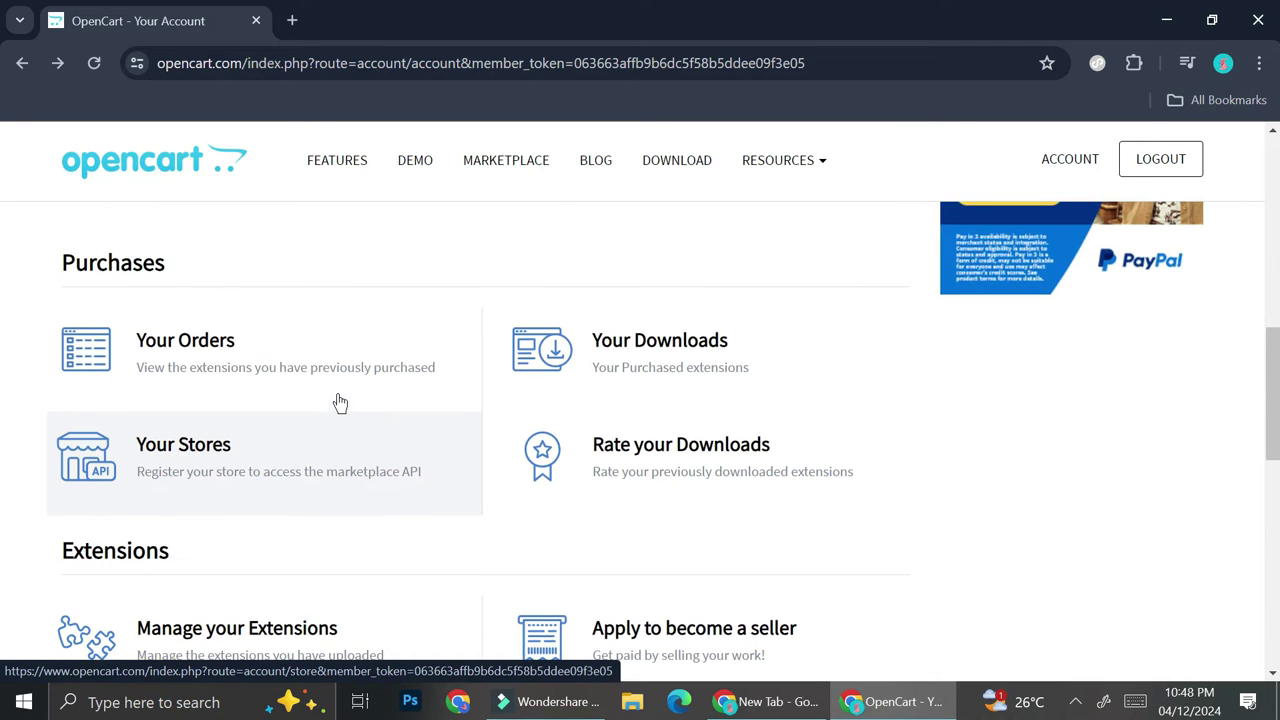
pyautogui.scroll(-1, 338, 400)
pyautogui.scroll(3, 338, 402)
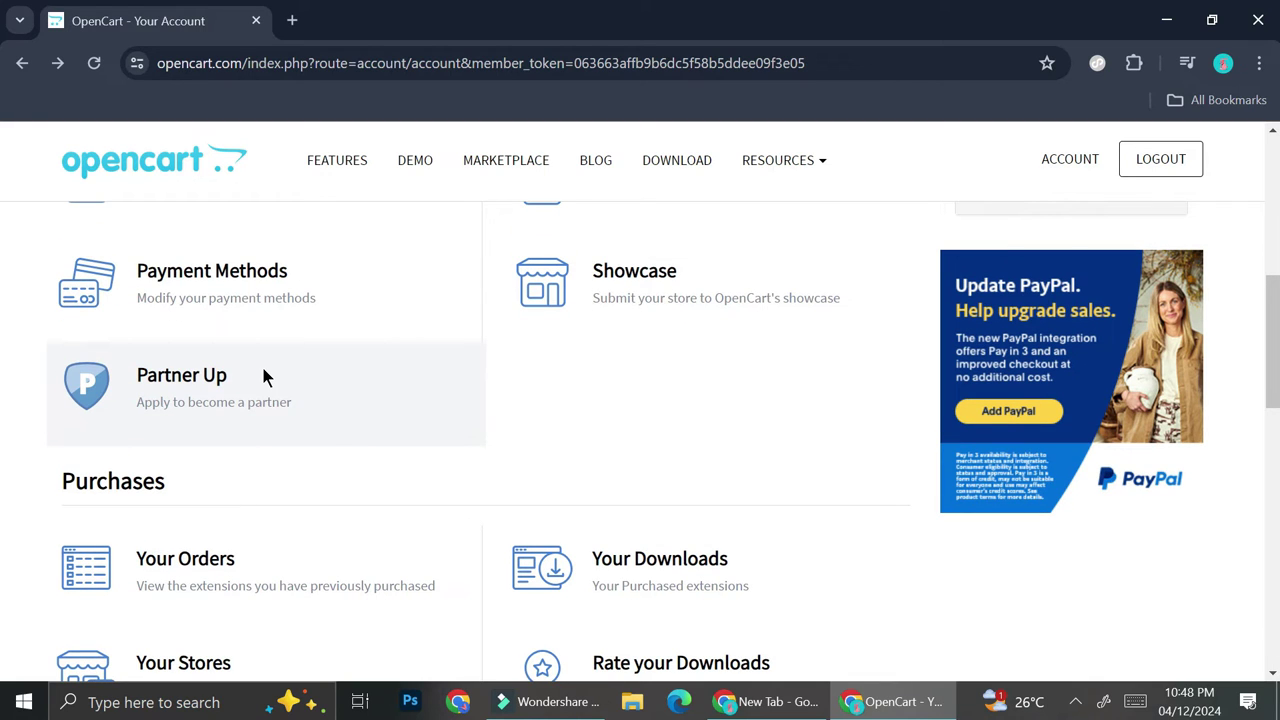
pyautogui.click(263, 368)
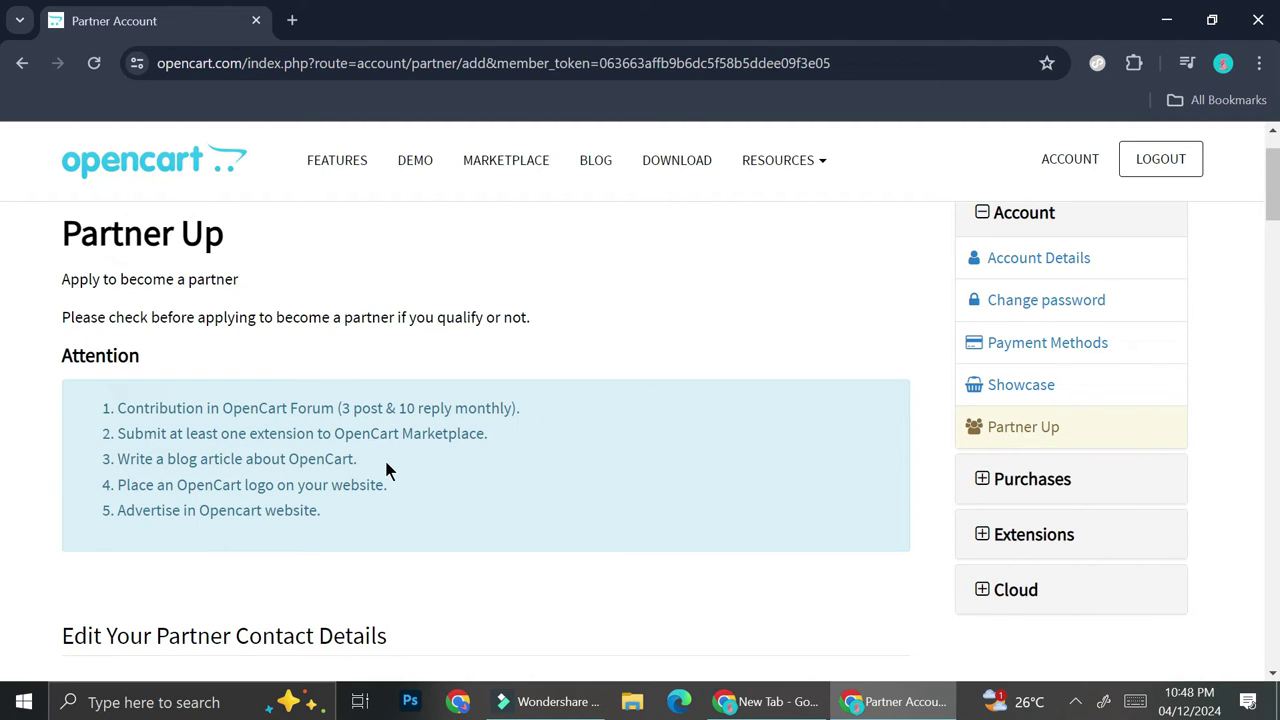
pyautogui.scroll(-1, 387, 466)
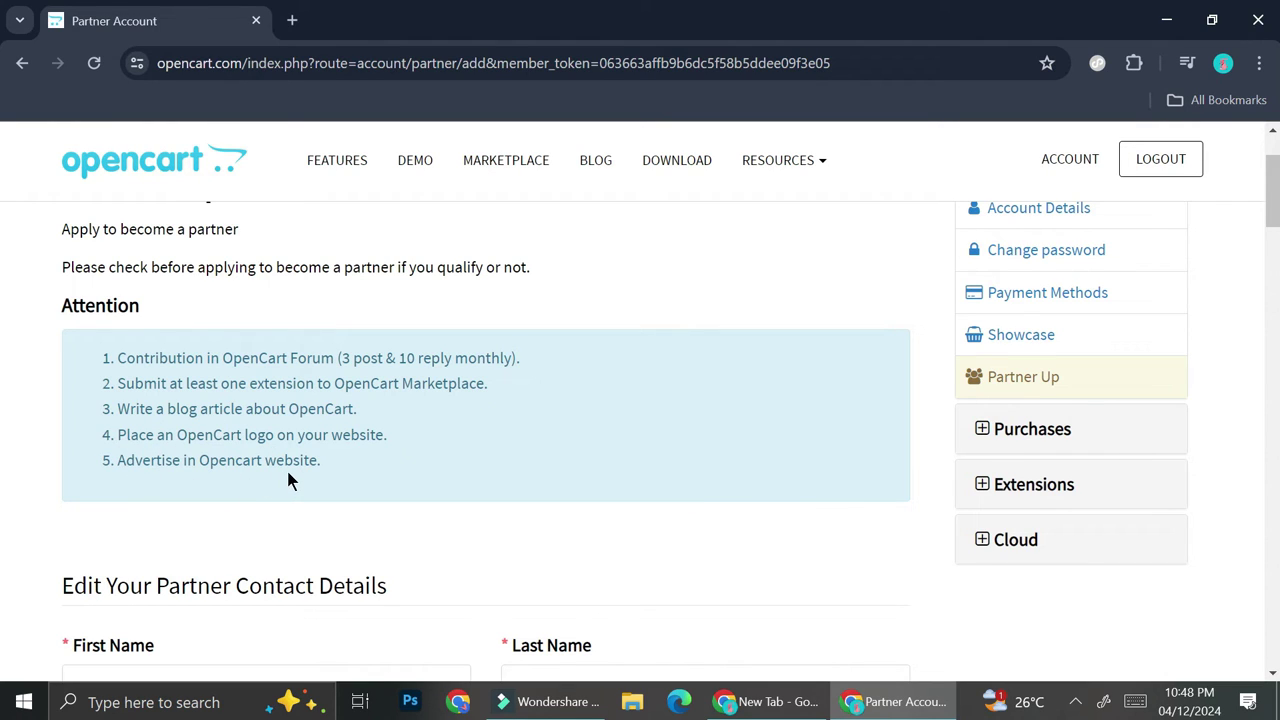
pyautogui.scroll(-2, 288, 481)
pyautogui.scroll(2, 288, 481)
# - Go to the OpenCart Marketplace and browse the extension categories and featured extensions
pyautogui.click(511, 180)
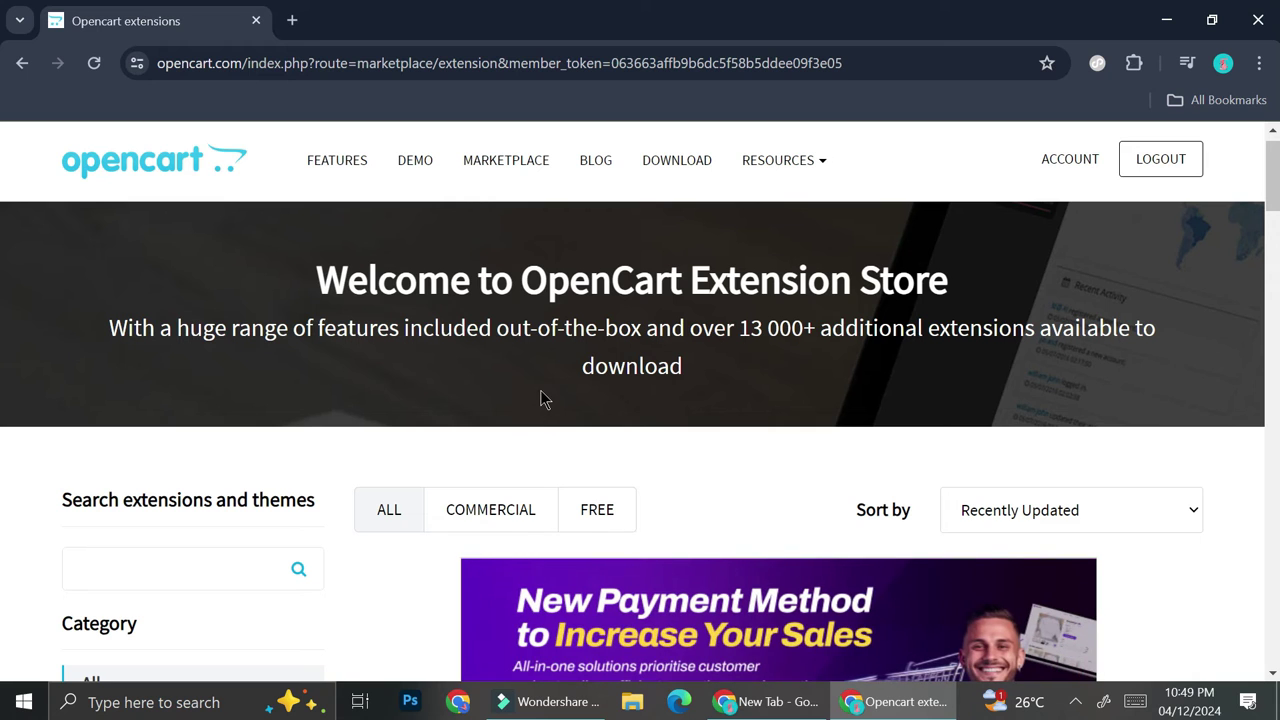
pyautogui.scroll(-4, 600, 460)
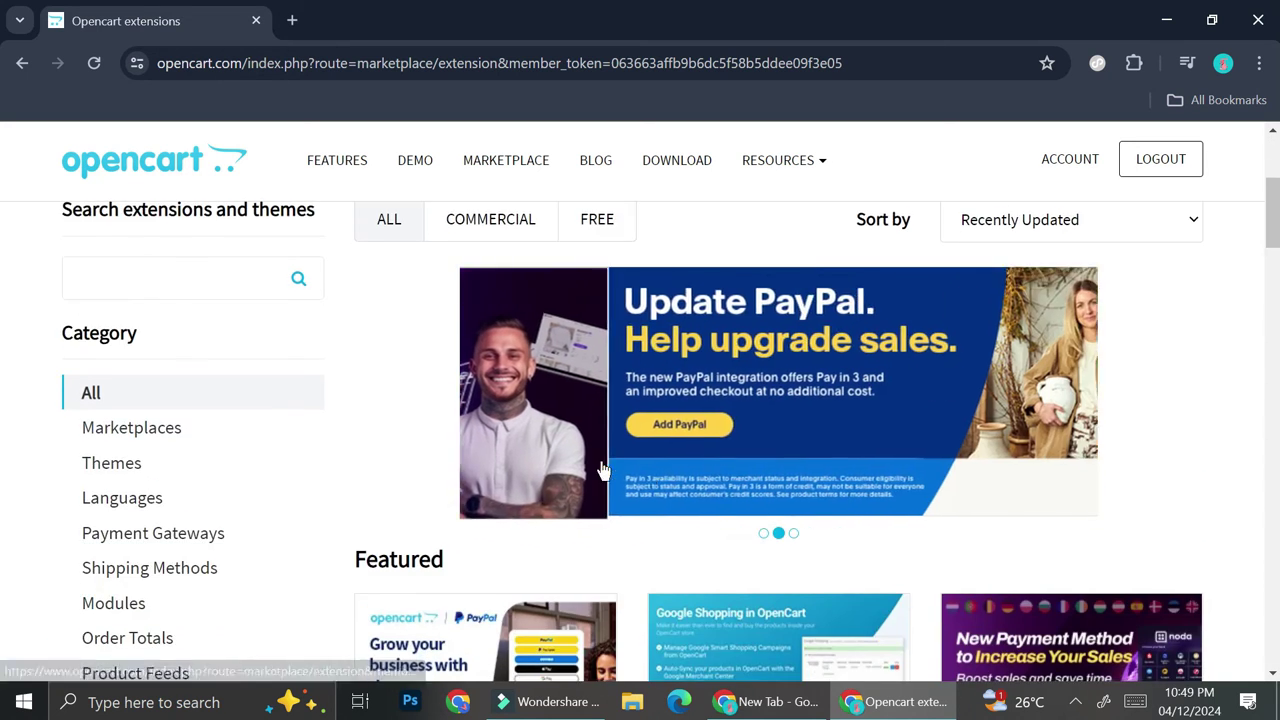
pyautogui.scroll(-2, 603, 470)
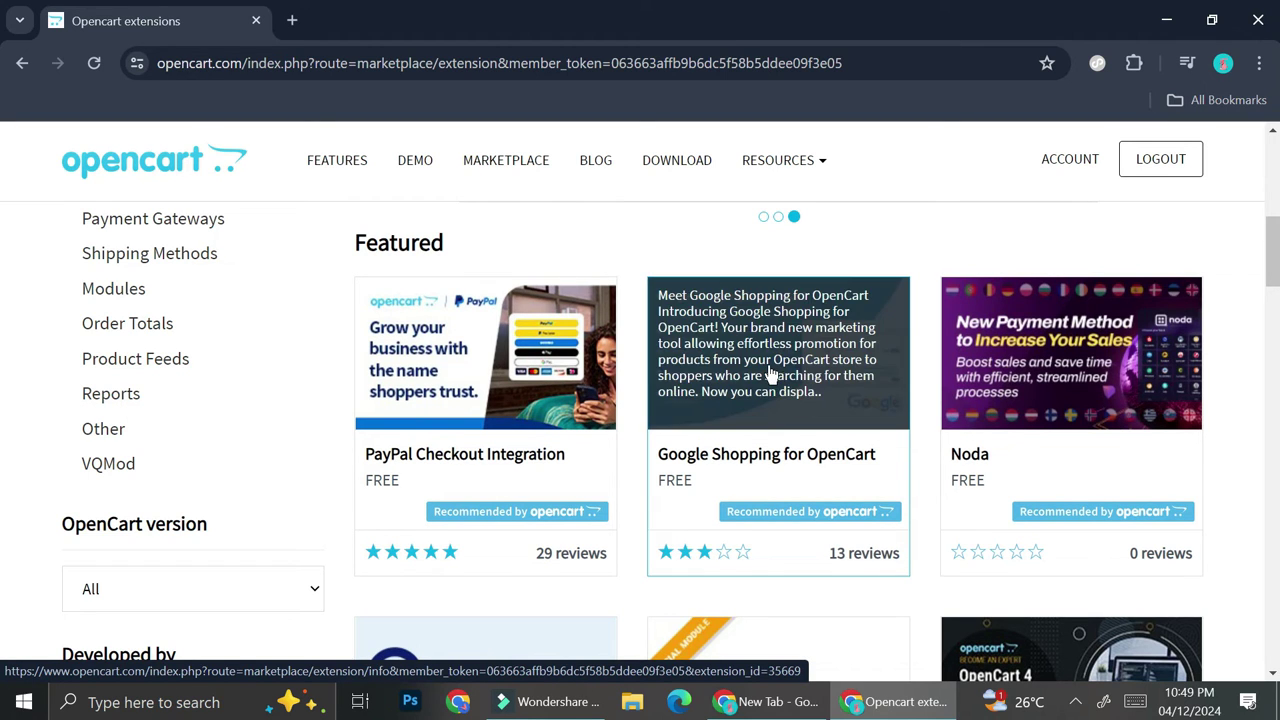
pyautogui.scroll(-1, 774, 484)
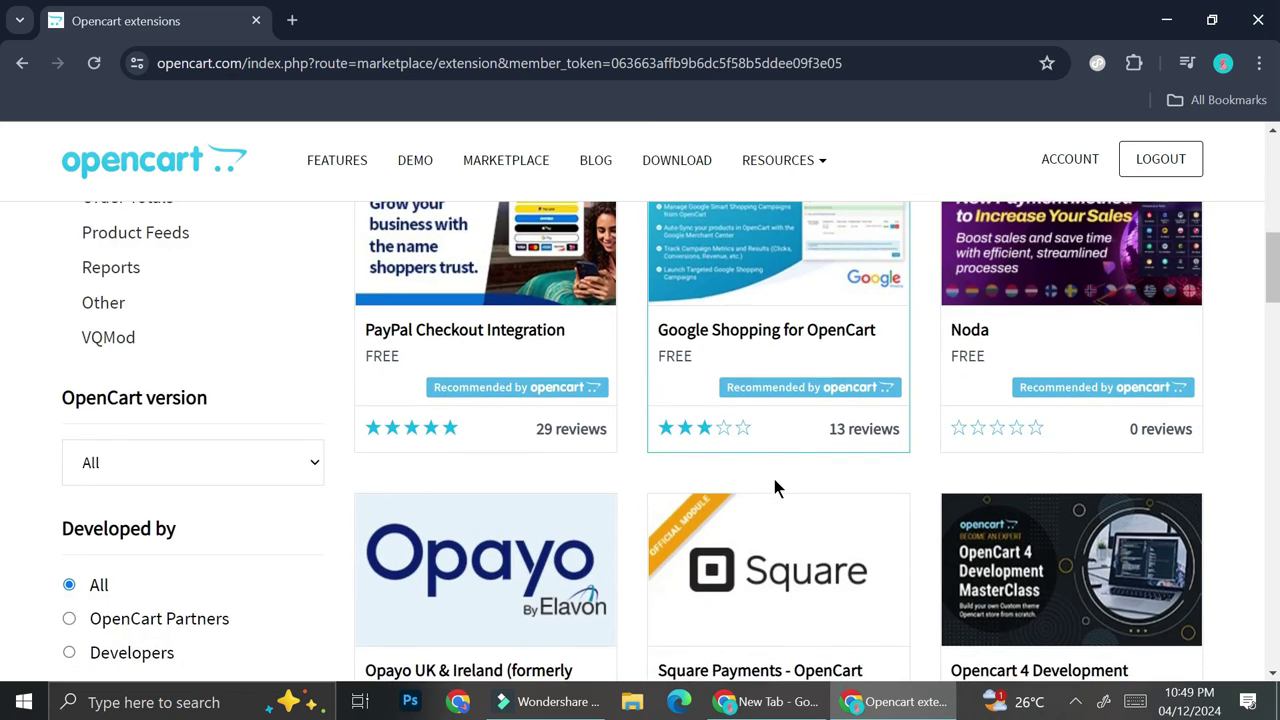
pyautogui.scroll(5, 774, 486)
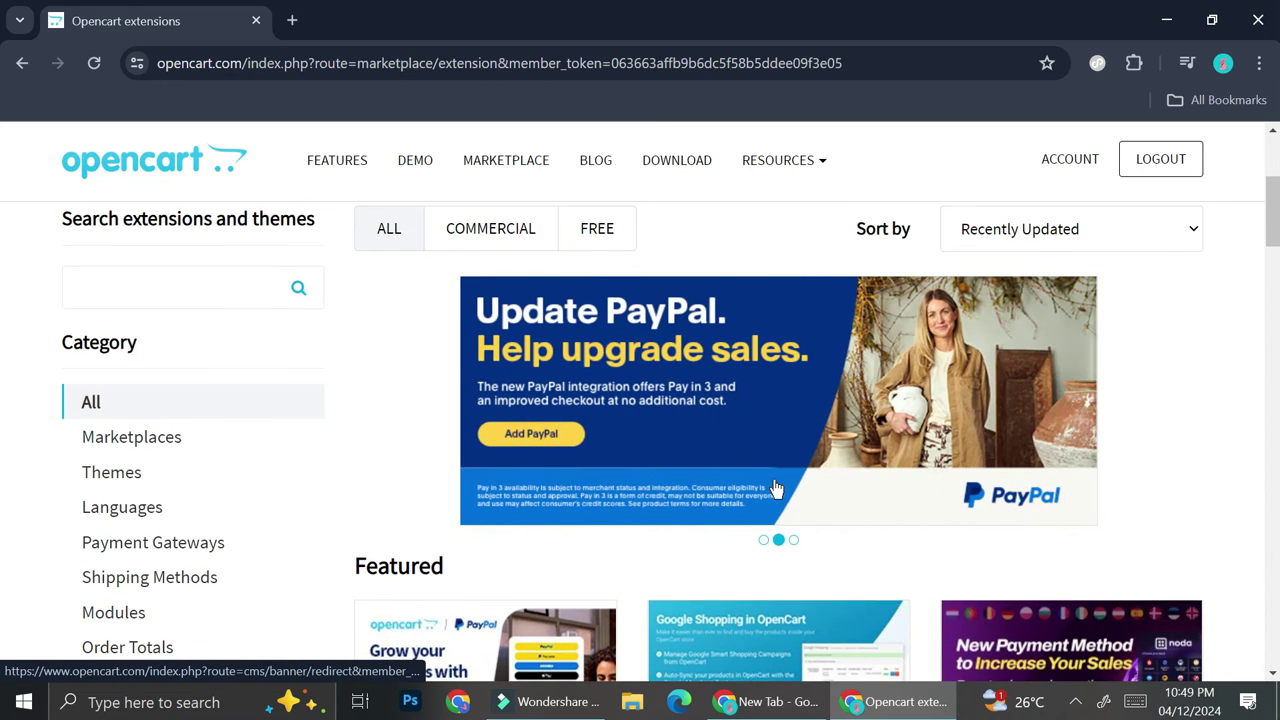
# - Filter the marketplace to free extensions and look through the featured ones
pyautogui.click(606, 236)
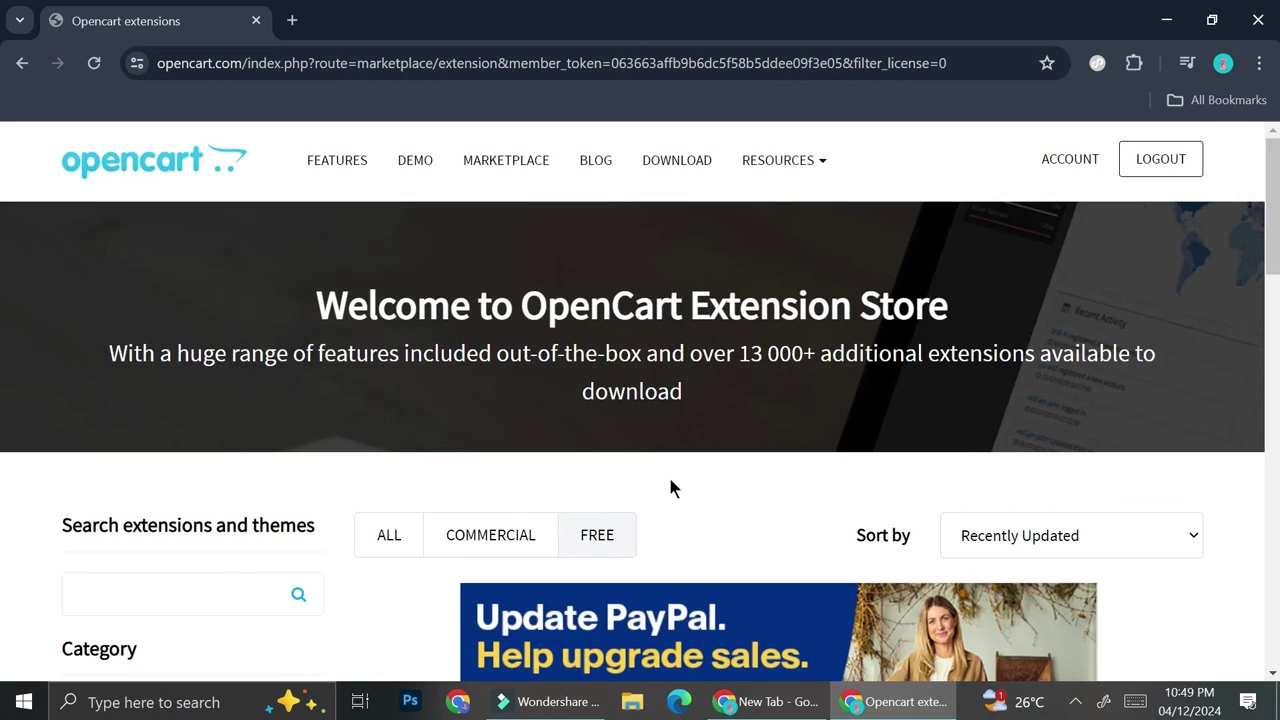
pyautogui.scroll(-3, 672, 480)
pyautogui.scroll(-3, 679, 527)
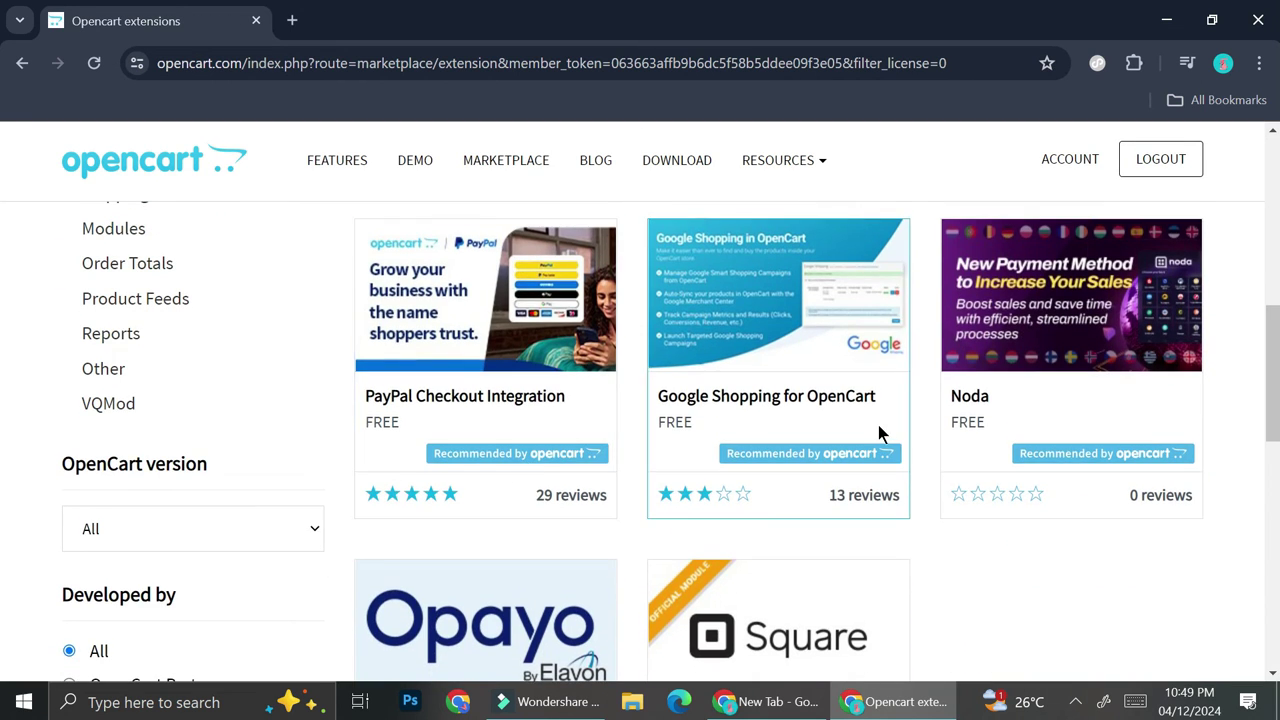
pyautogui.scroll(-1, 855, 418)
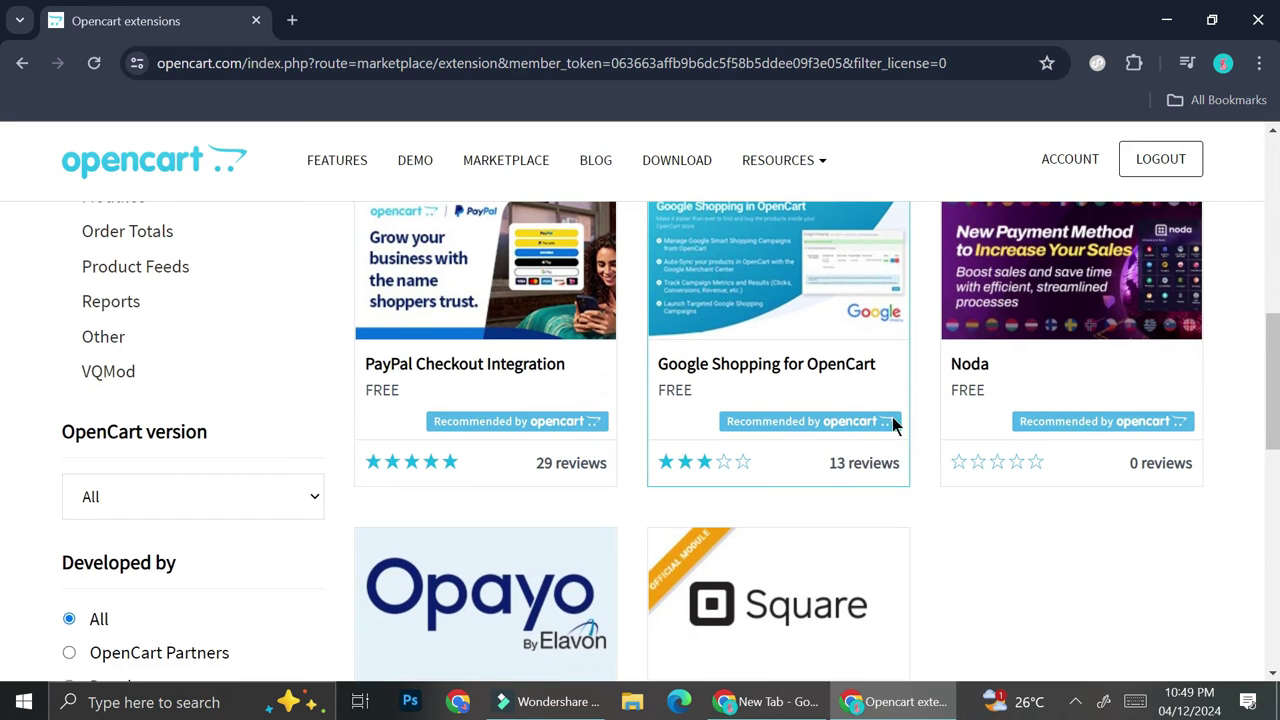
pyautogui.scroll(-2, 1025, 352)
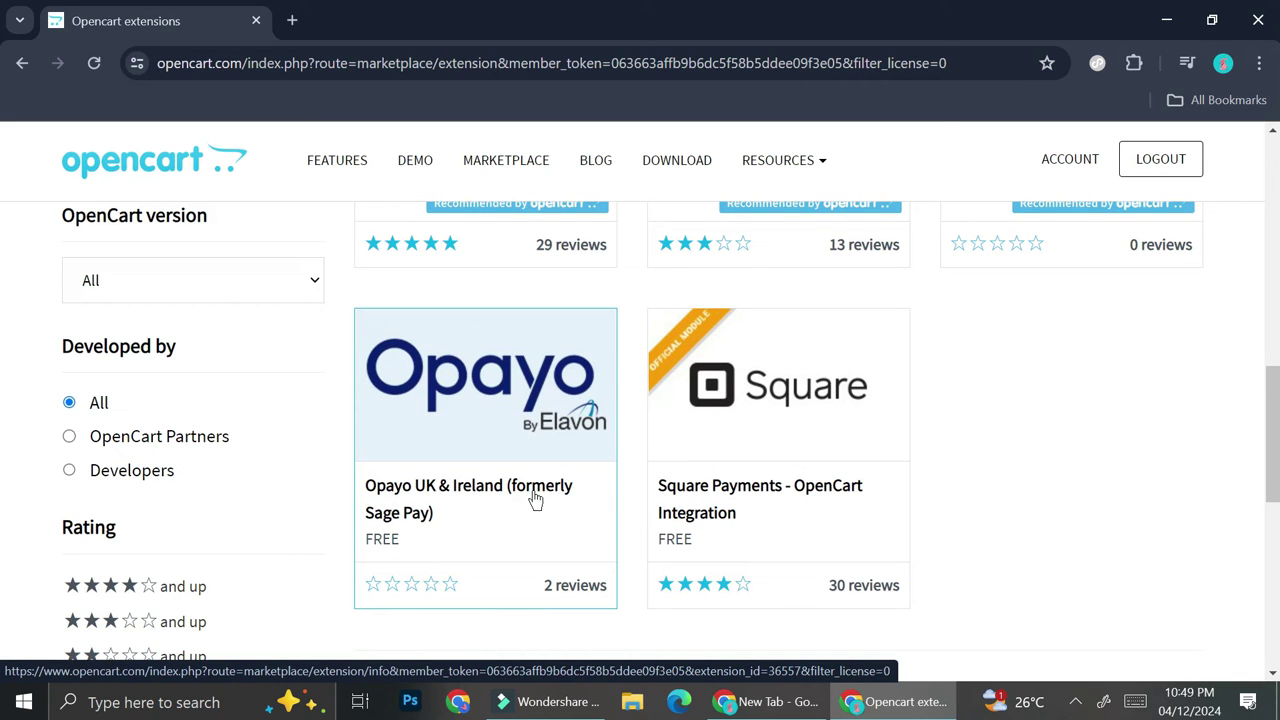
pyautogui.scroll(2, 866, 534)
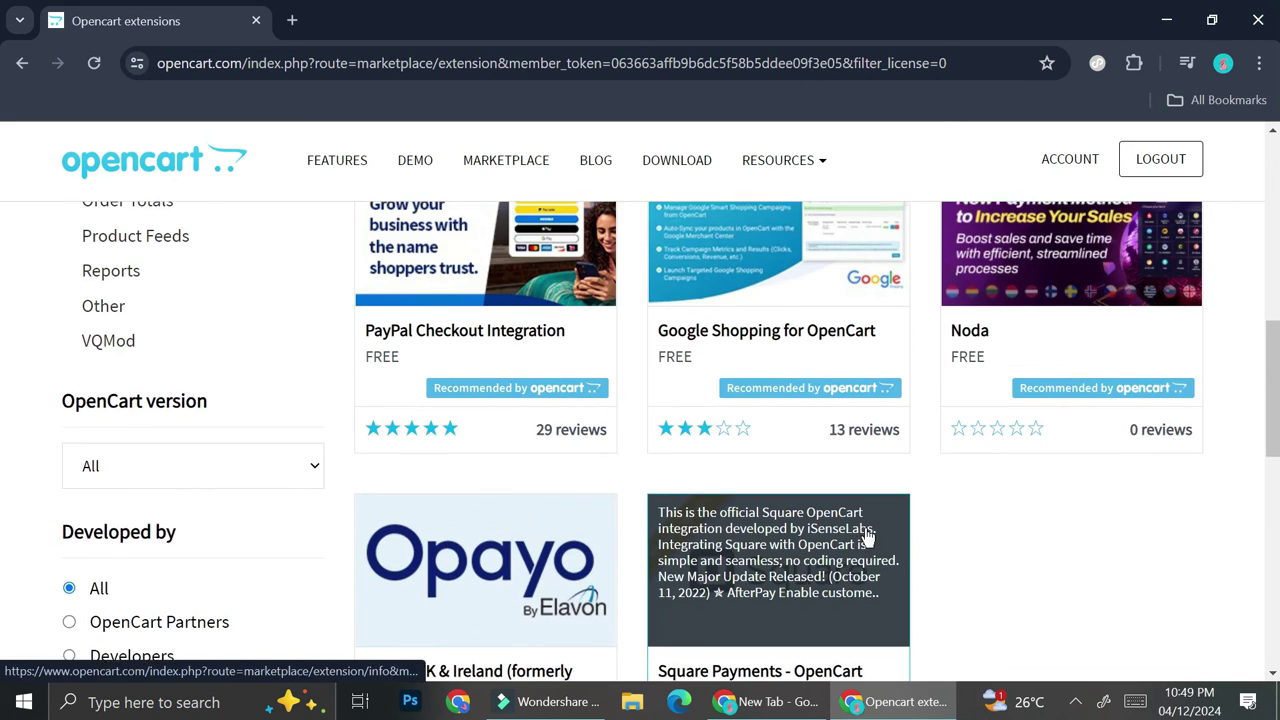
pyautogui.scroll(1, 866, 534)
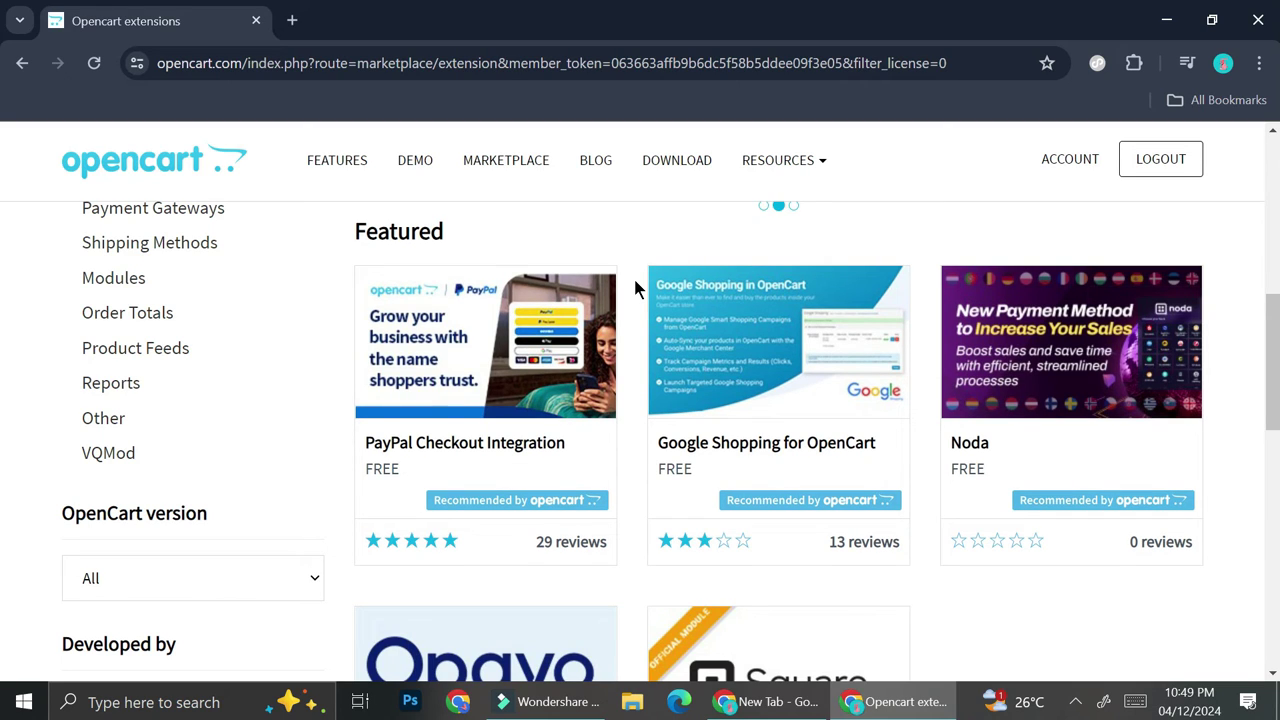
pyautogui.scroll(2, 628, 248)
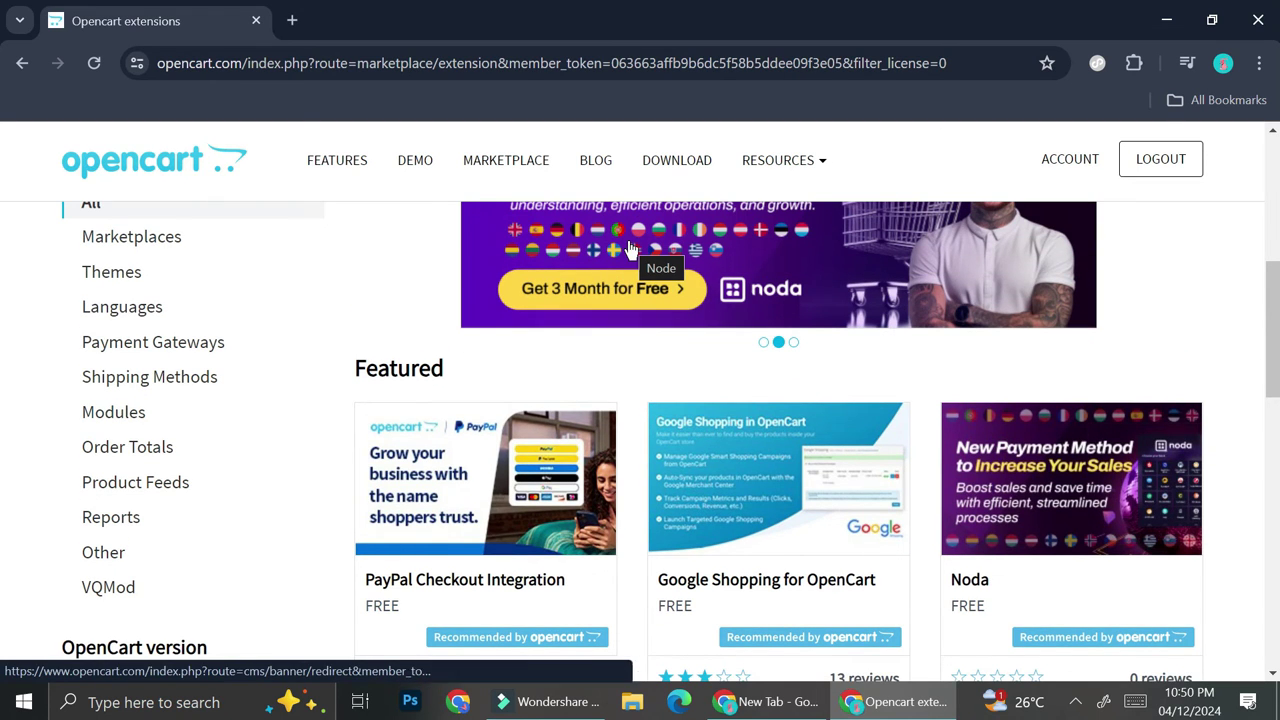
pyautogui.scroll(1, 152, 288)
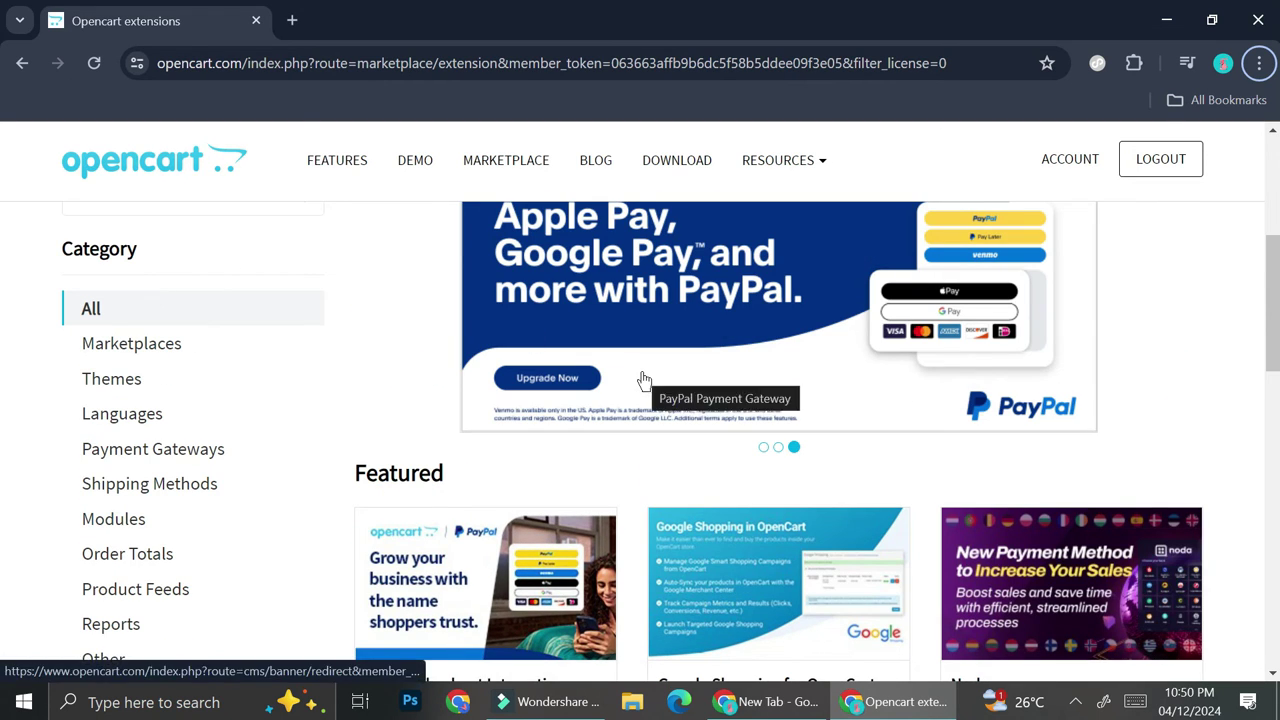
# - Show the Marketplaces category with both commercial and free extensions and browse its featured items
pyautogui.click(141, 350)
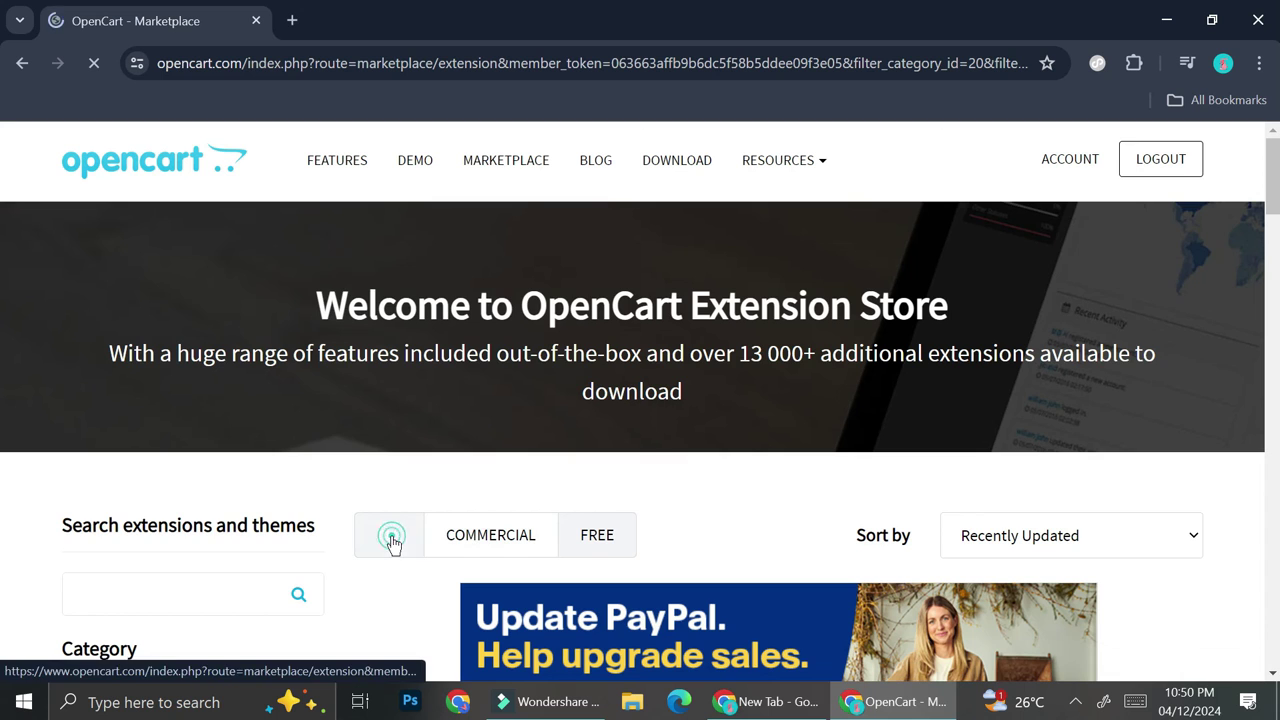
pyautogui.scroll(-2, 392, 542)
pyautogui.scroll(-3, 392, 543)
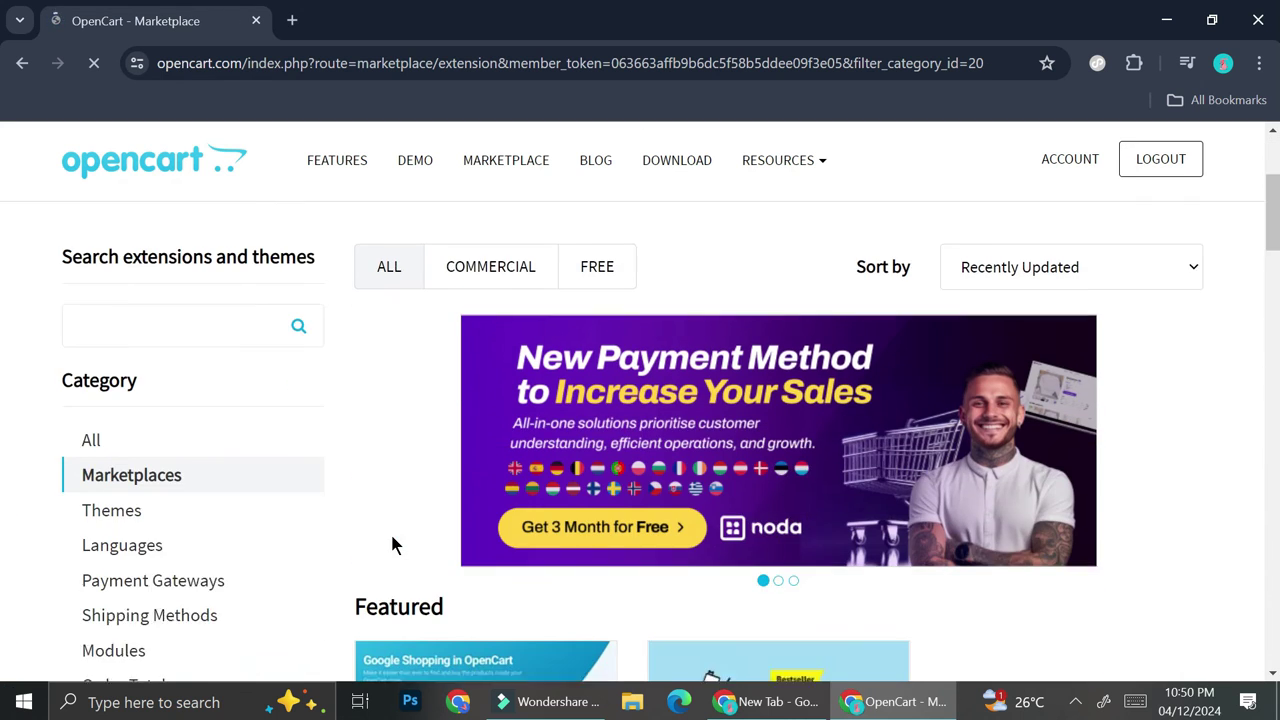
pyautogui.scroll(-2, 392, 543)
pyautogui.scroll(-1, 340, 480)
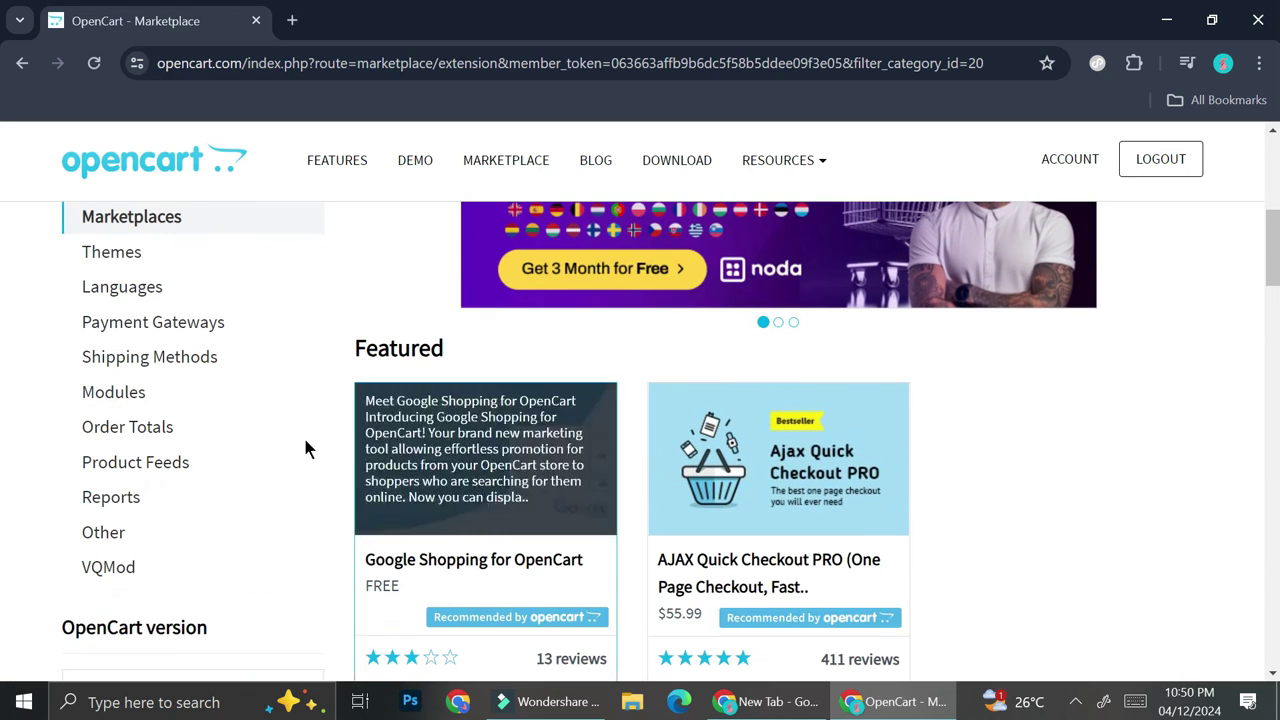
# - Switch the extension store to the Themes category and browse the featured themes
pyautogui.click(155, 233)
pyautogui.click(124, 250)
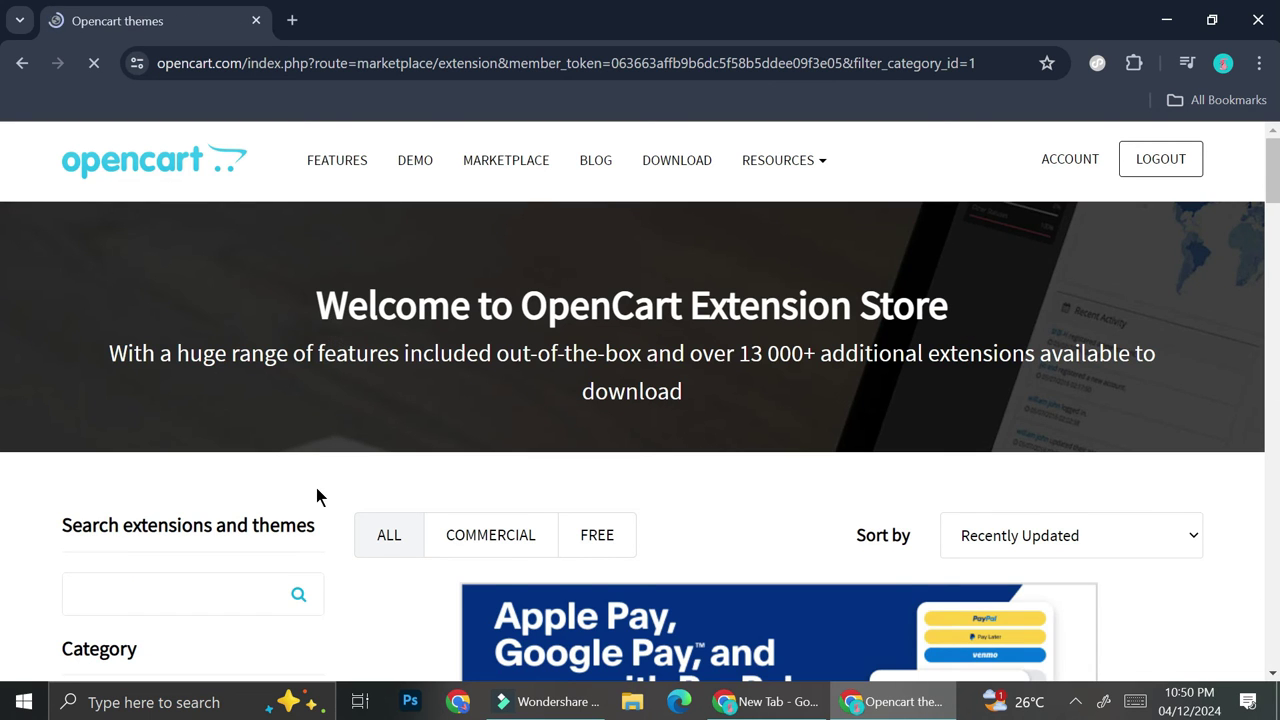
pyautogui.scroll(-3, 316, 490)
pyautogui.scroll(-3, 316, 497)
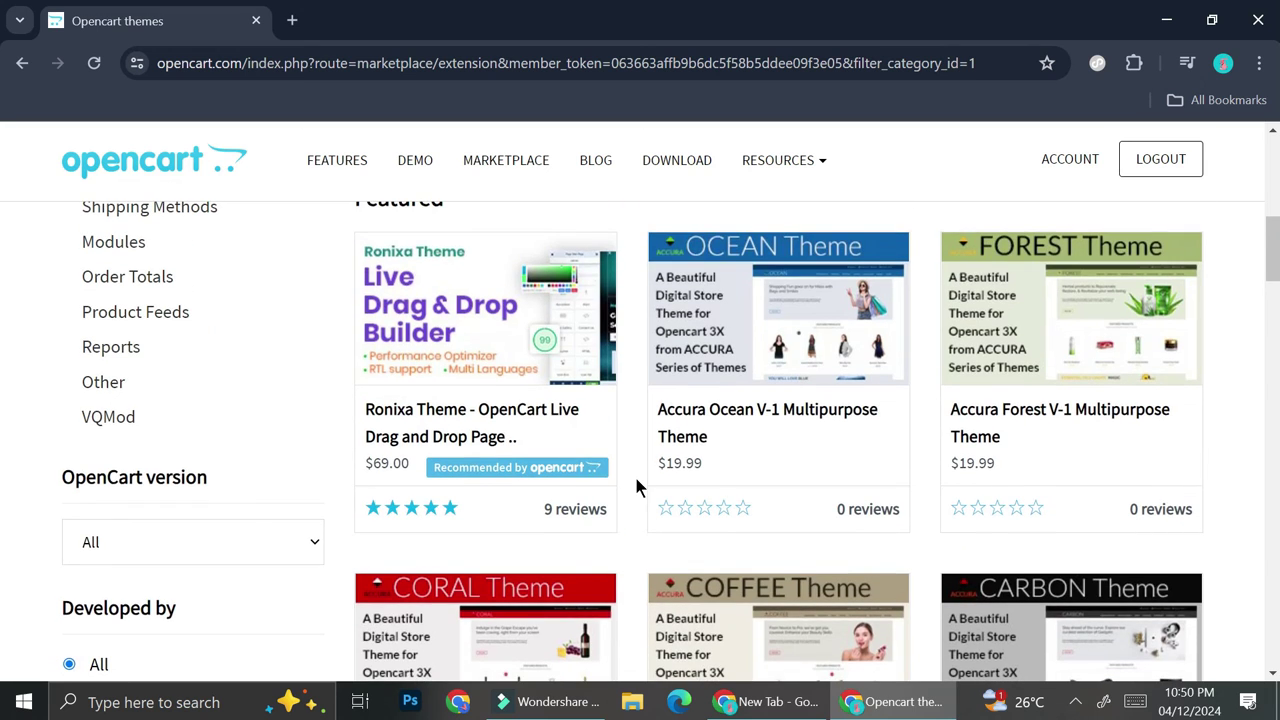
# - Look through the featured themes and open the Accura Coral V-1 Multipurpose Theme
pyautogui.scroll(-5, 640, 487)
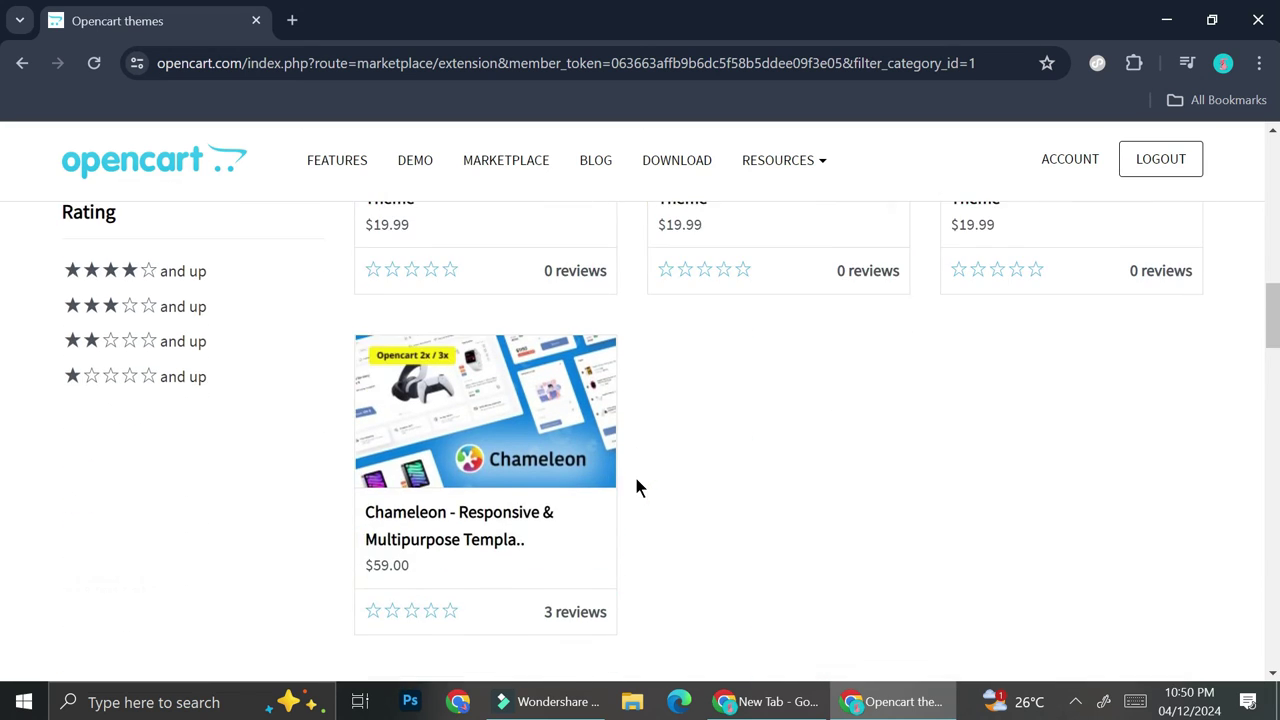
pyautogui.scroll(3, 634, 487)
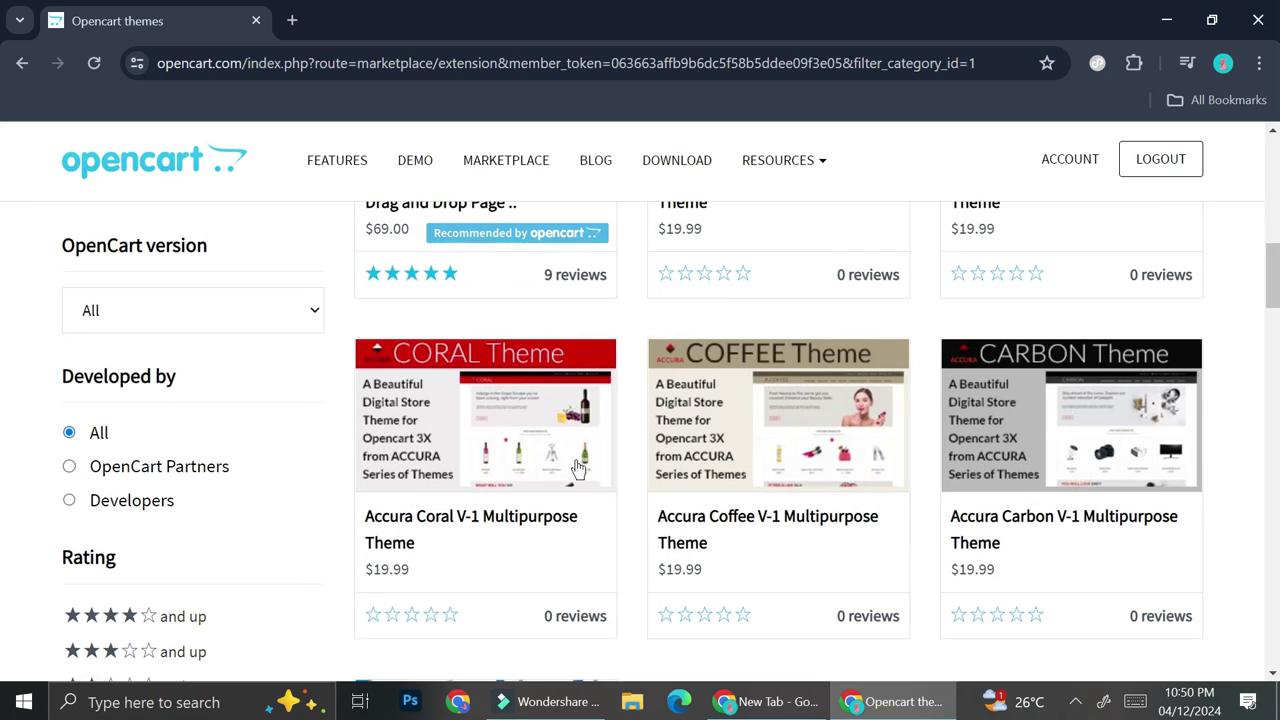
pyautogui.scroll(2, 540, 440)
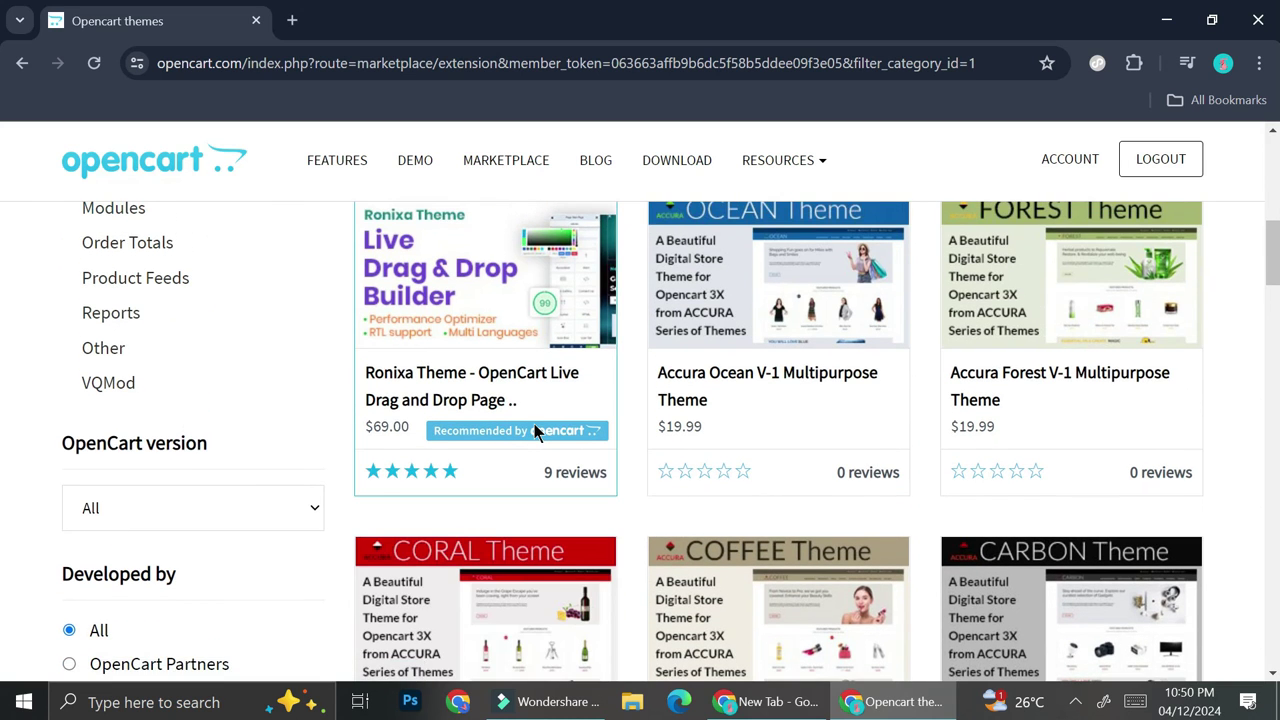
pyautogui.click(539, 542)
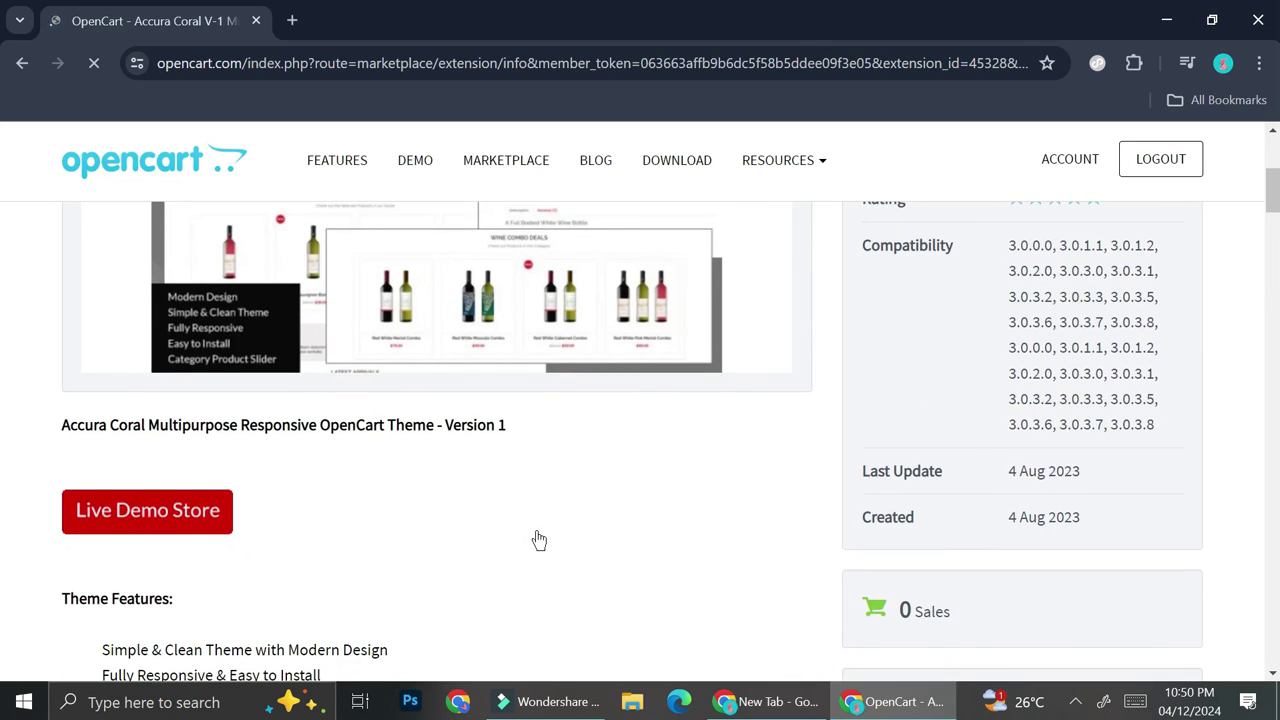
# - Review the Accura Coral theme's preview, price and compatibility details, and open its Live Demo Store
pyautogui.scroll(-2, 539, 541)
pyautogui.scroll(5, 539, 541)
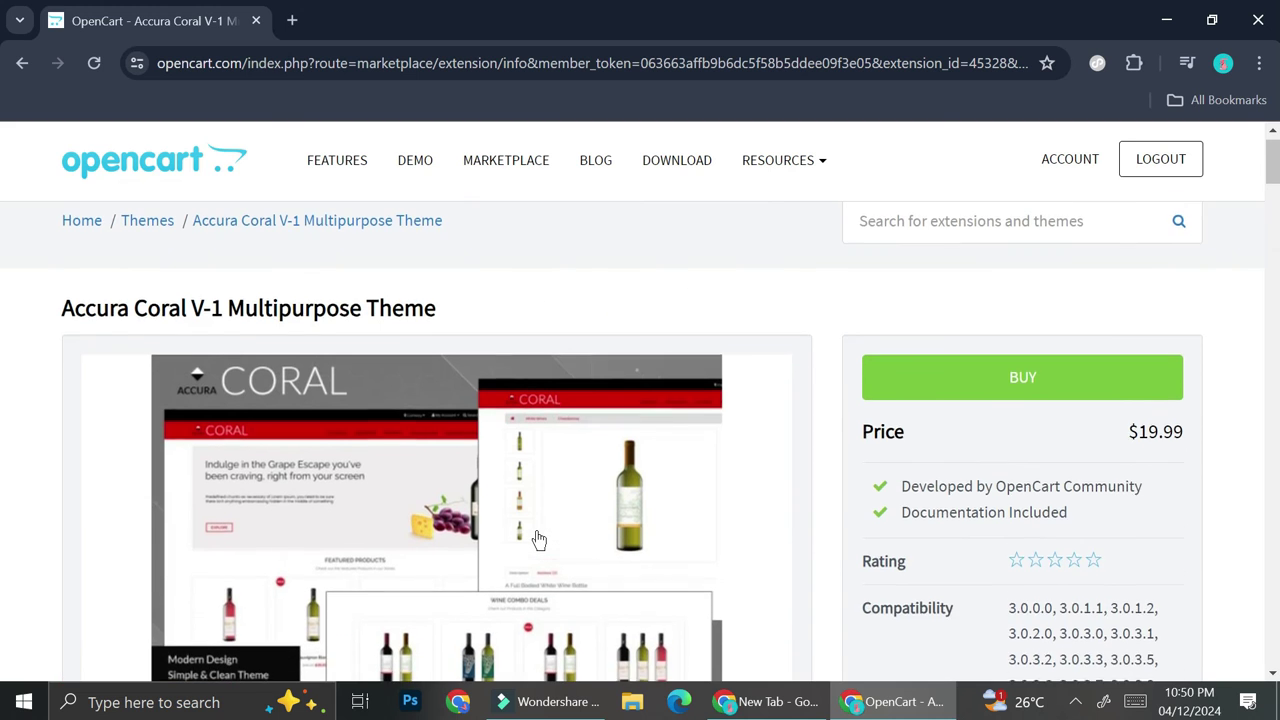
pyautogui.scroll(-4, 539, 541)
pyautogui.scroll(-1, 539, 541)
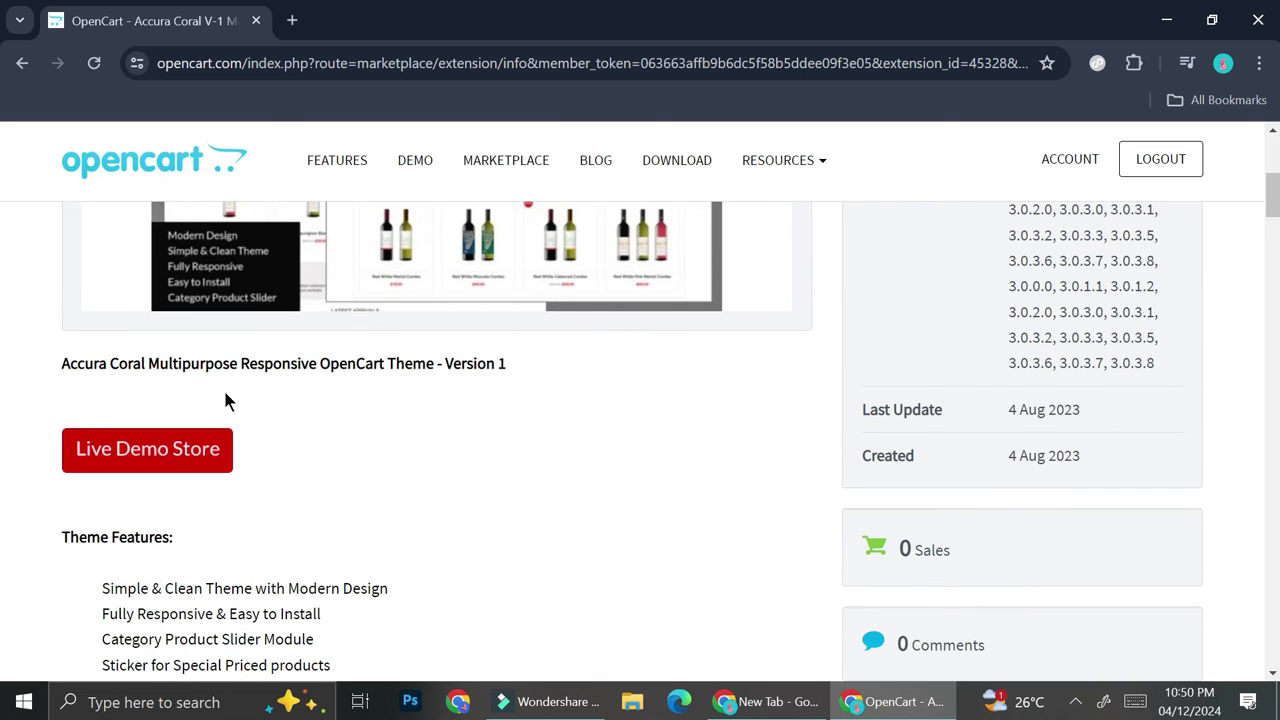
pyautogui.click(157, 452)
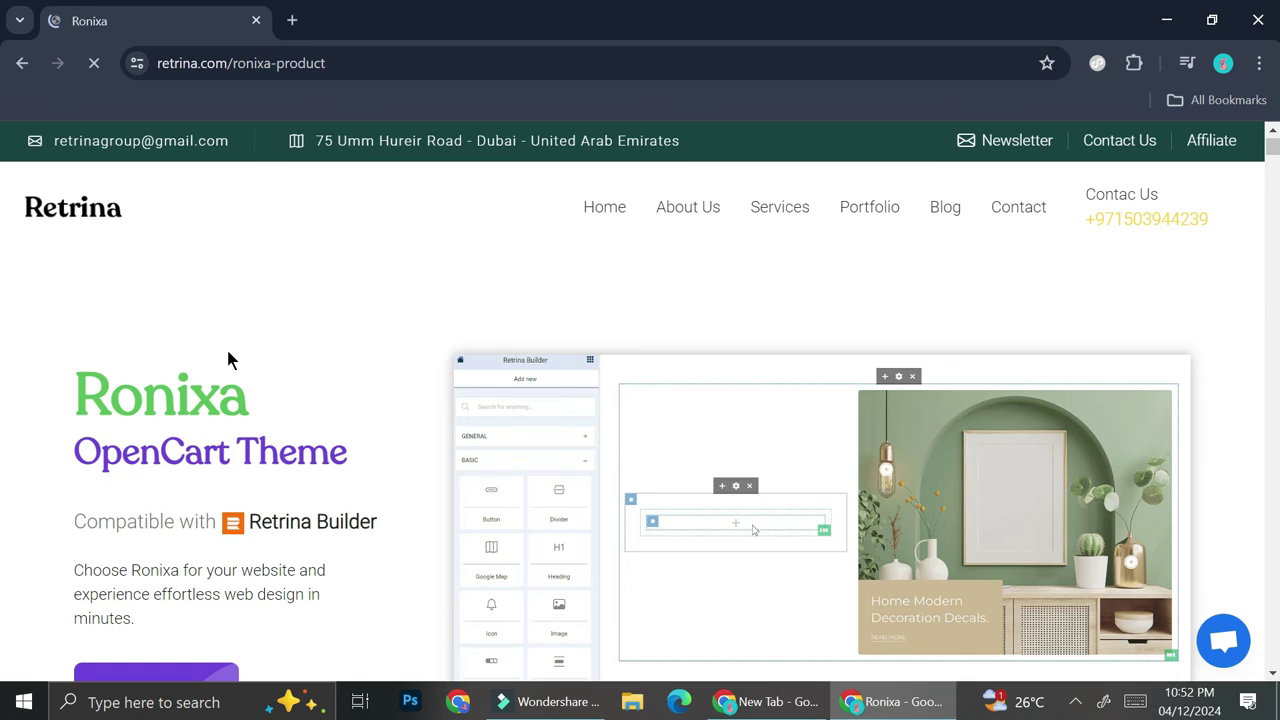
# - Examine the Ronixa OpenCart theme's product page and its Retrina Builder preview
pyautogui.scroll(-1, 228, 352)
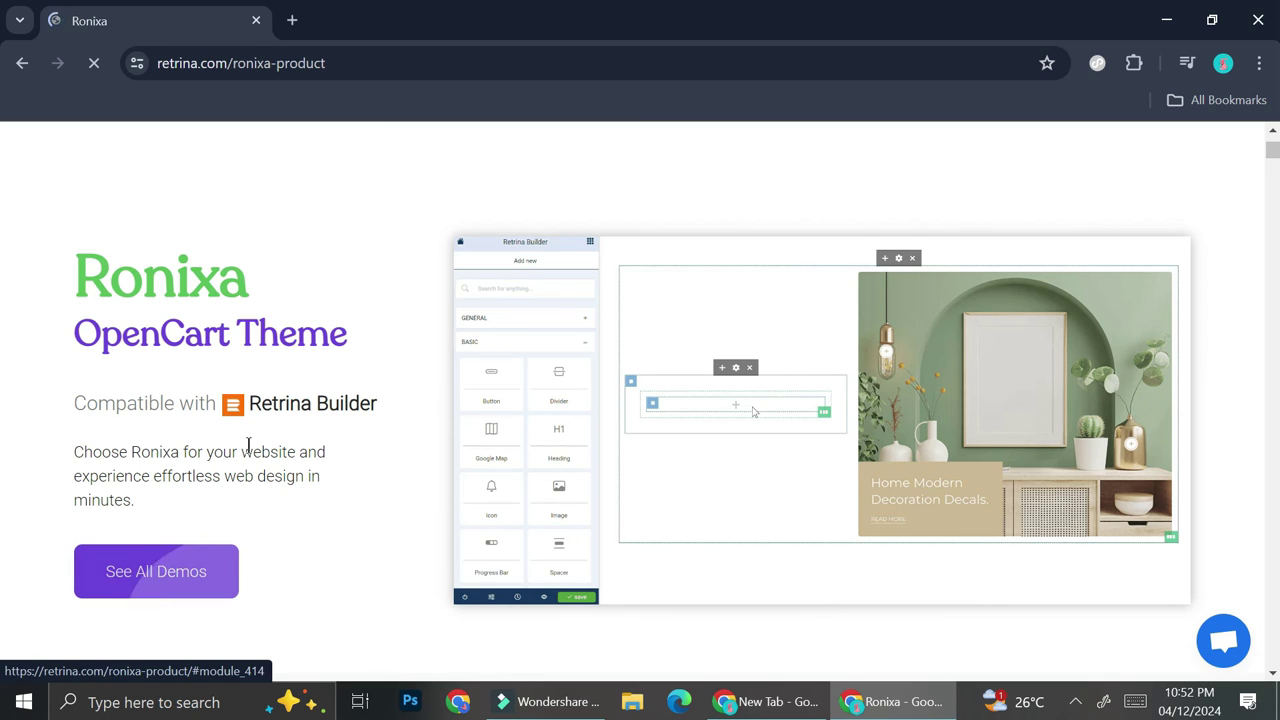
pyautogui.scroll(1, 249, 448)
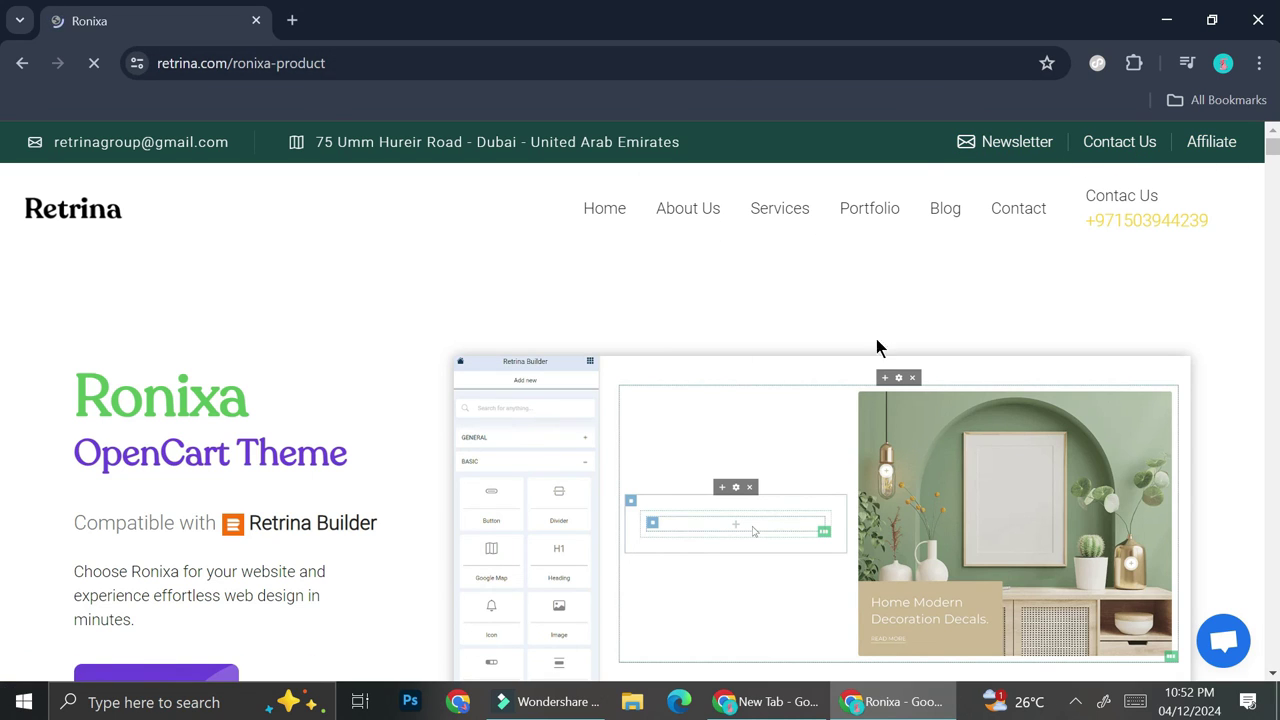
pyautogui.scroll(-1, 400, 366)
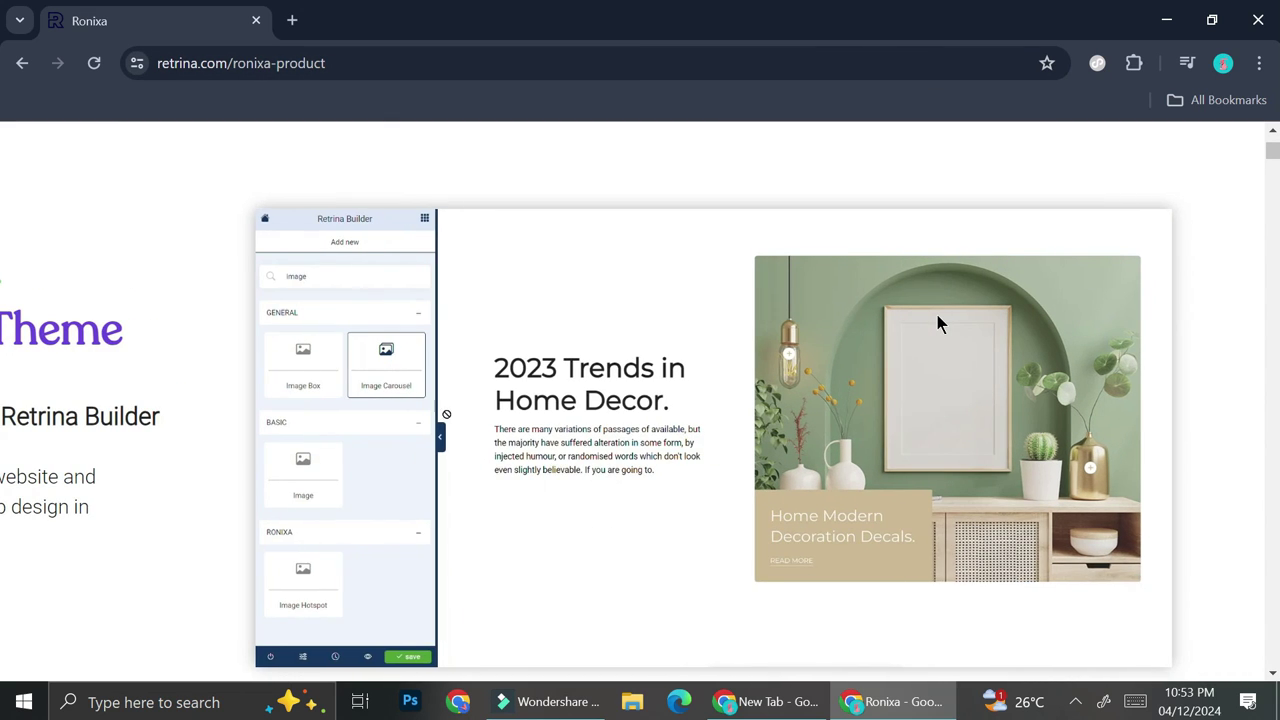
pyautogui.scroll(-1, 937, 323)
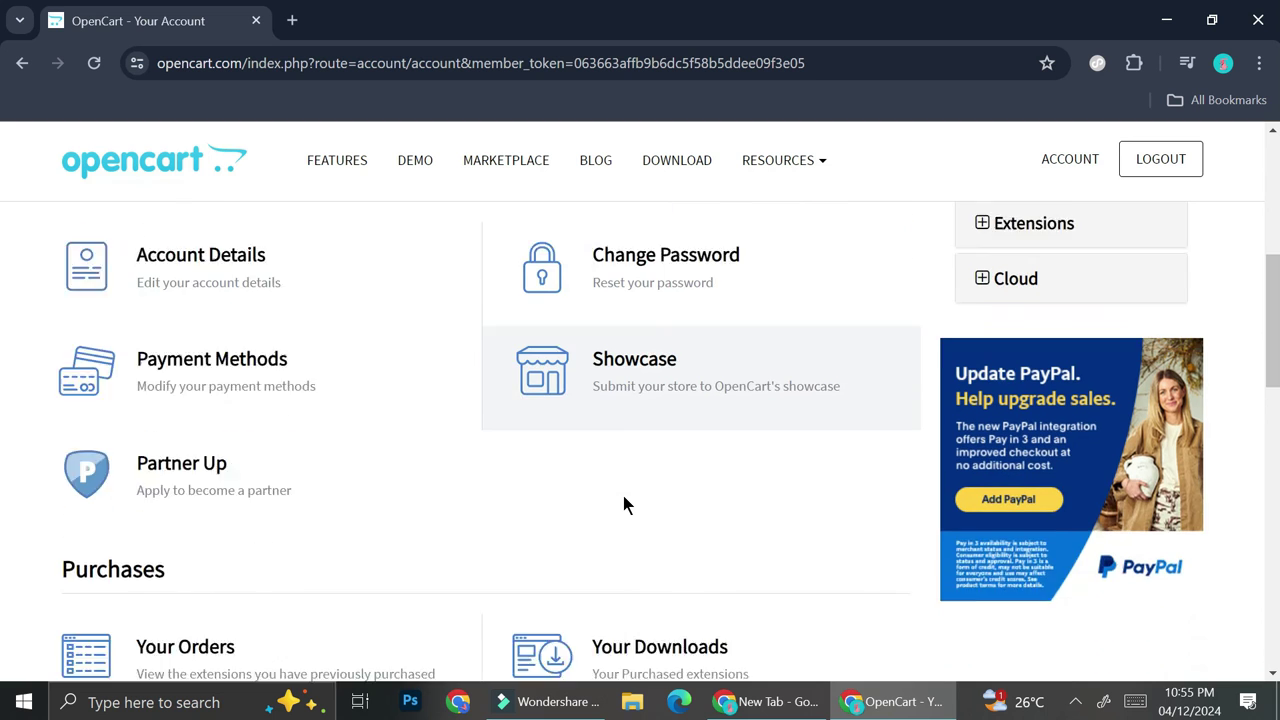
# - Look through the OpenCart account dashboard's account options and its Purchases, Extensions and Cloud Stores sections
pyautogui.scroll(-1, 623, 505)
pyautogui.scroll(1, 623, 505)
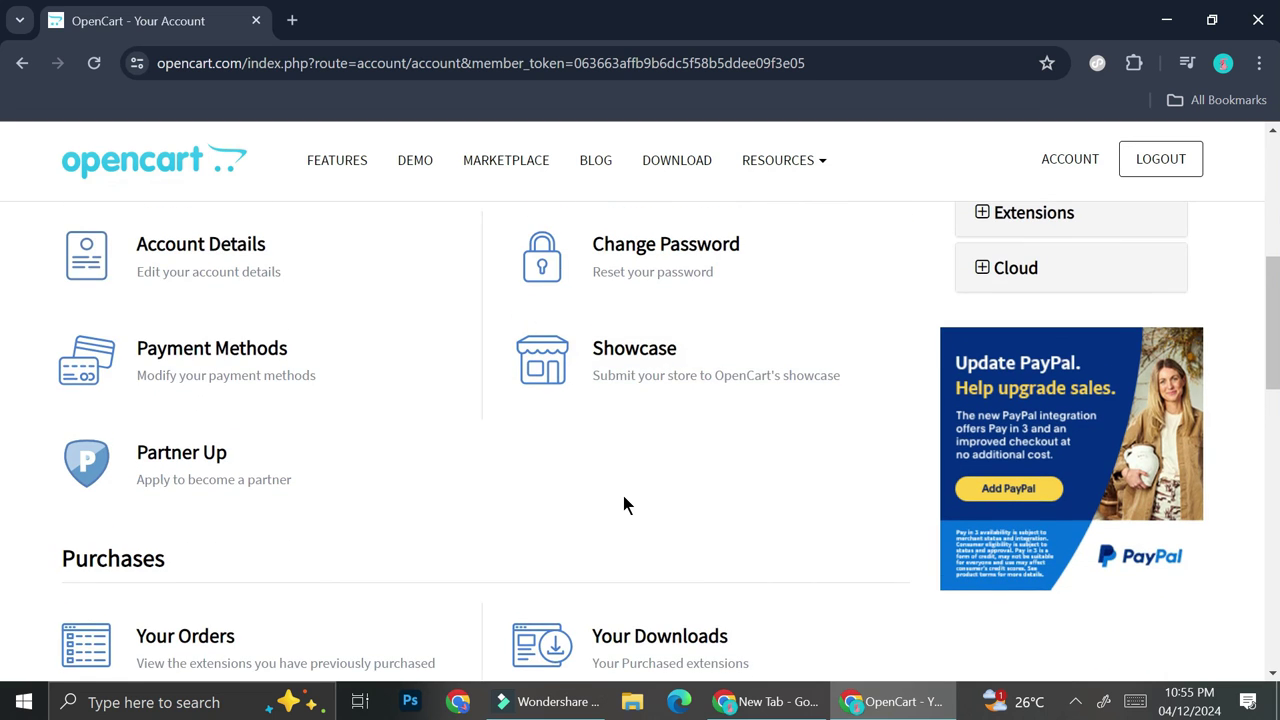
pyautogui.scroll(-2, 623, 505)
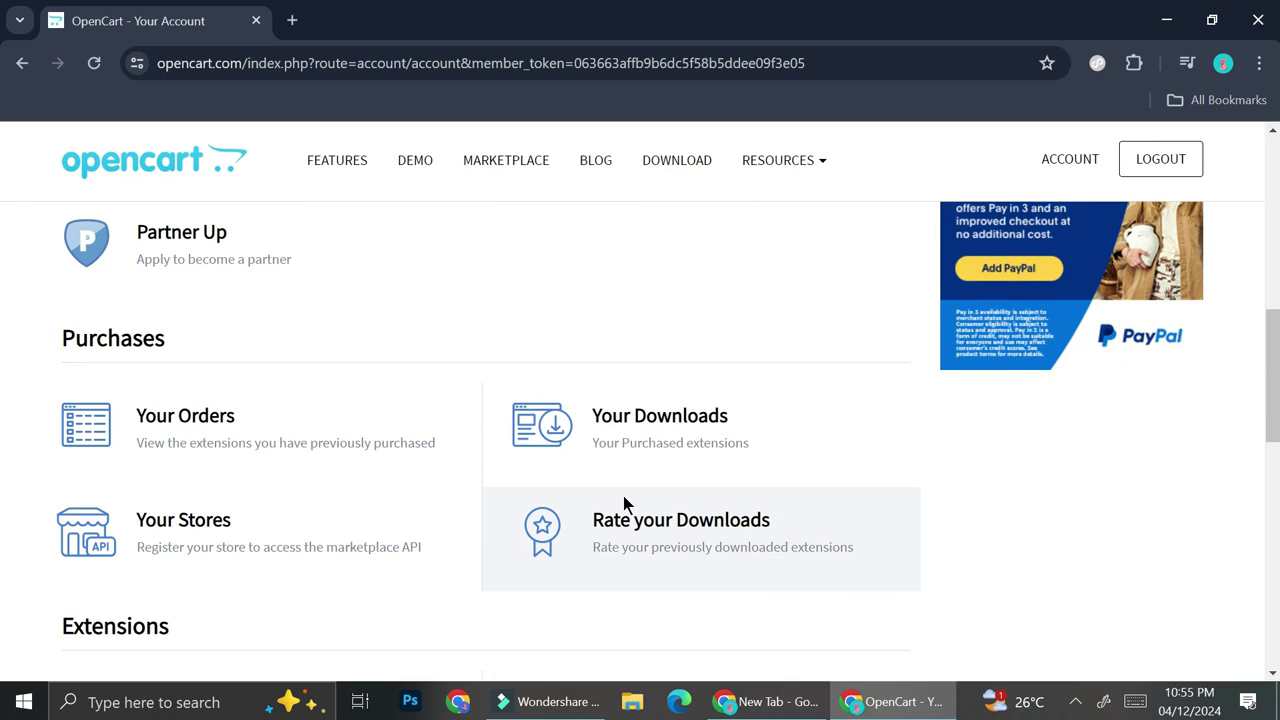
pyautogui.scroll(-2, 623, 503)
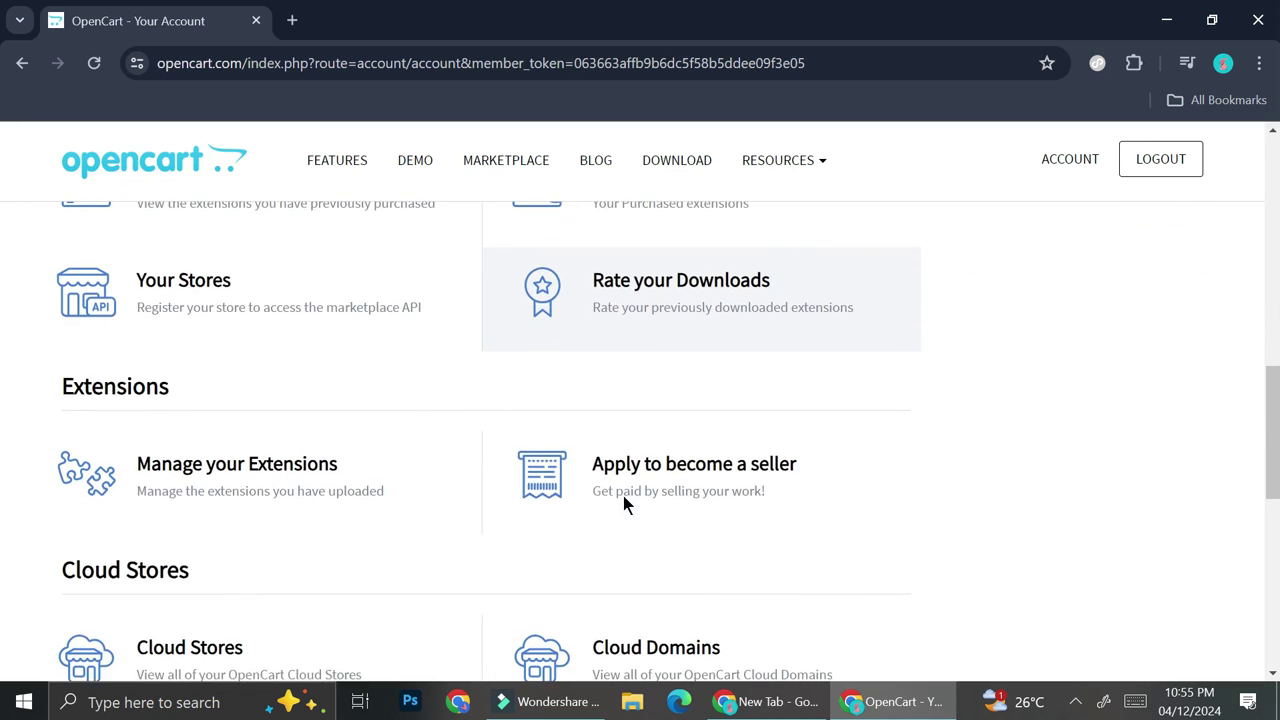
pyautogui.scroll(-1, 623, 503)
pyautogui.scroll(-1, 623, 503)
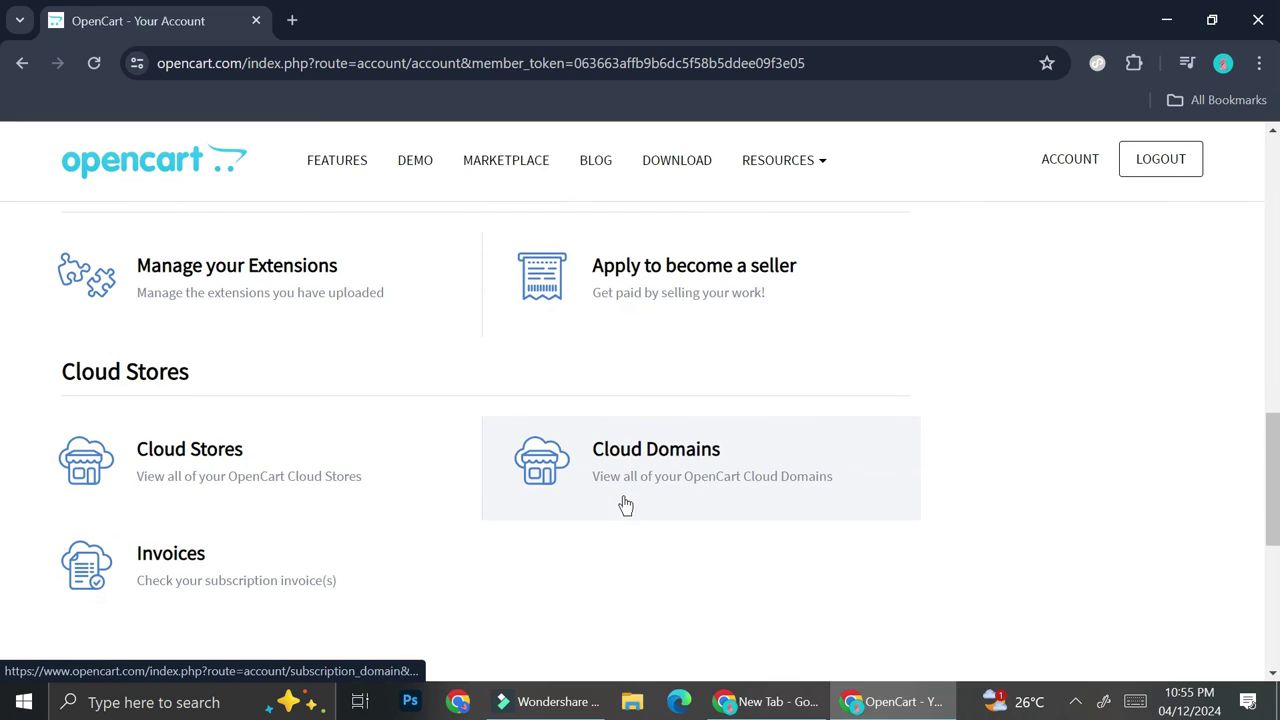